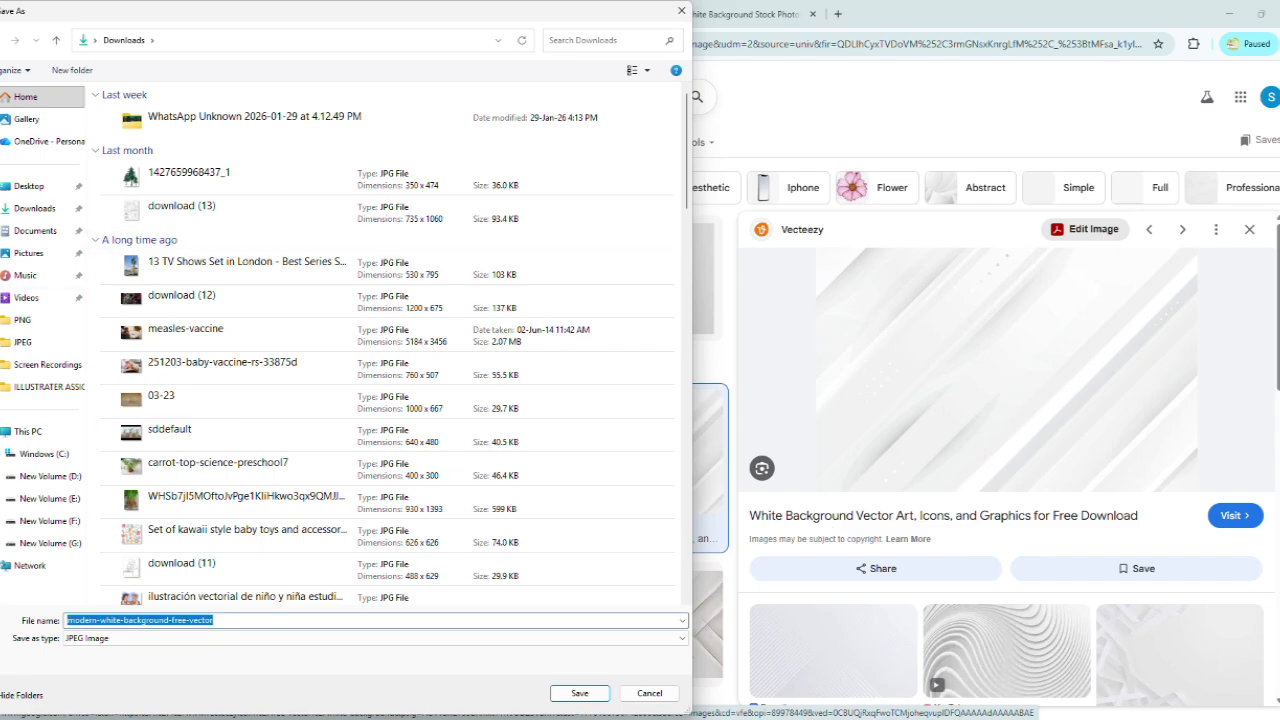
- Save the white background image as modern-white-background-free-vector in Downloads and copy it from the preview
{"action": "key", "text": "Return"}
{"action": "right_click", "coordinate": [966, 418]}
{"action": "left_click", "coordinate": [1006, 276]}
- Switch to Illustrator and paste the copied white background image into the document
{"action": "left_click", "coordinate": [886, 687]}
{"action": "right_click", "coordinate": [628, 220]}
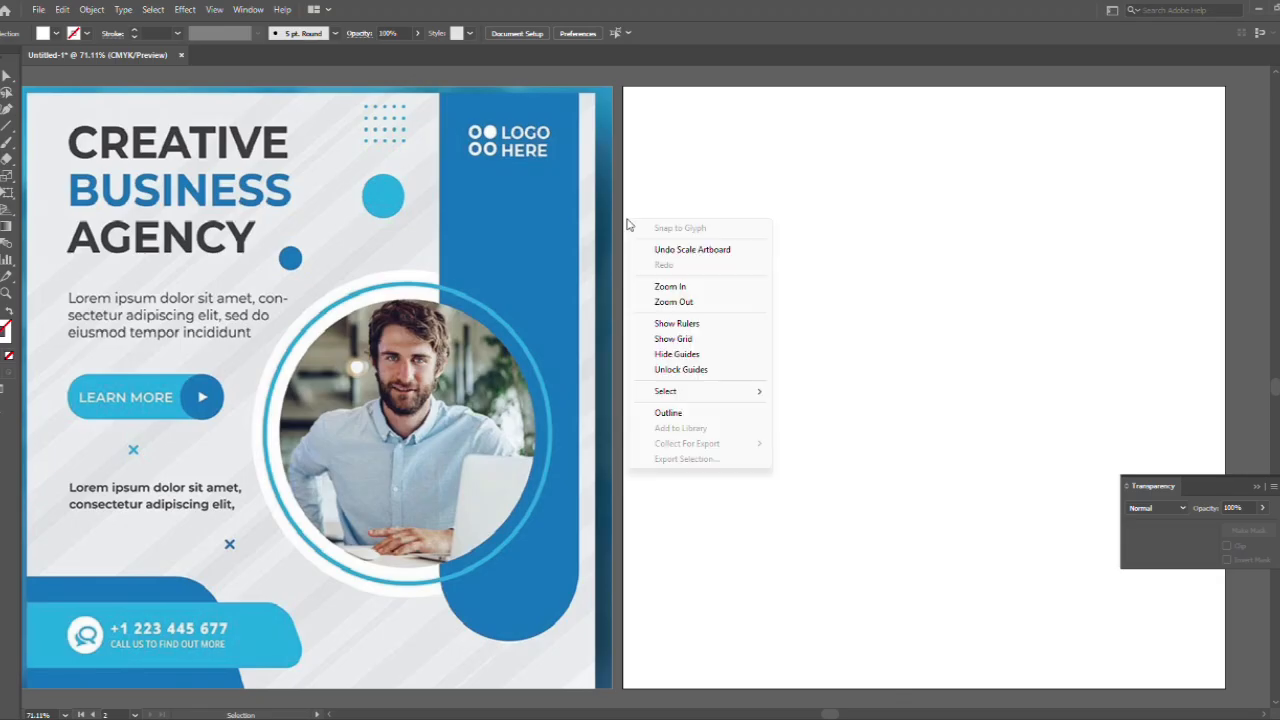
{"action": "right_click", "coordinate": [720, 169]}
{"action": "right_click", "coordinate": [714, 187]}
{"action": "right_click", "coordinate": [736, 214]}
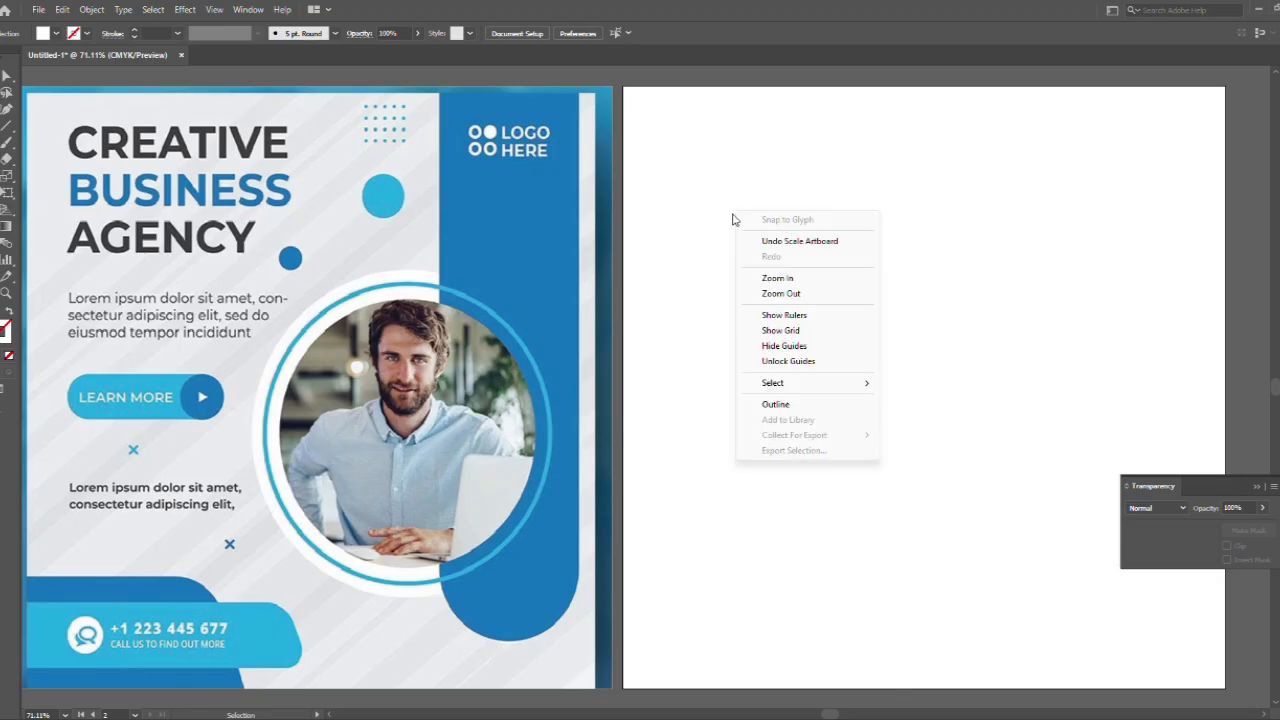
{"action": "left_click", "coordinate": [723, 537]}
{"action": "key", "text": "ctrl+v"}
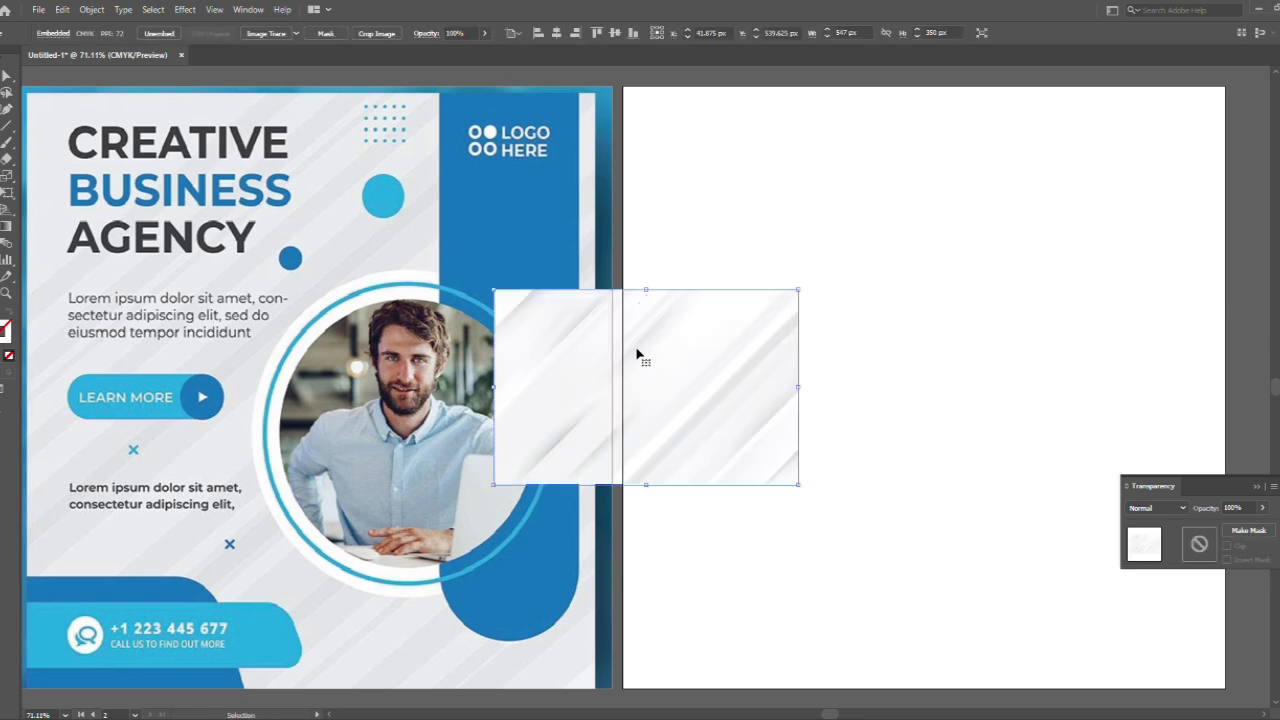
- Move the pasted image onto the blank artboard and scale it to 1080 × 1080 px to cover it
{"action": "left_click_drag", "start_coordinate": [637, 354], "coordinate": [771, 149]}
{"action": "left_click_drag", "start_coordinate": [928, 281], "coordinate": [1226, 688]}
{"action": "left_click", "coordinate": [526, 79]}
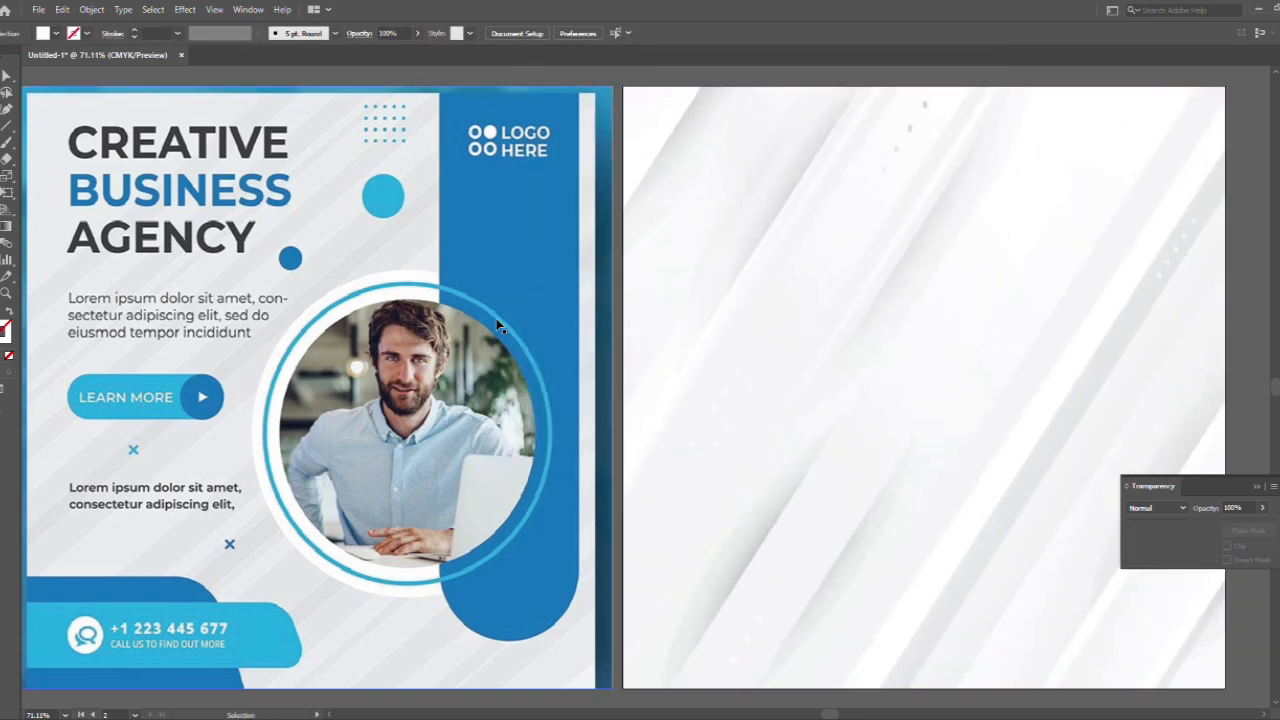
- Draw a tall white rectangle about 204 × 950 px down from the new artboard's top edge, near its right side
{"action": "key", "text": "m"}
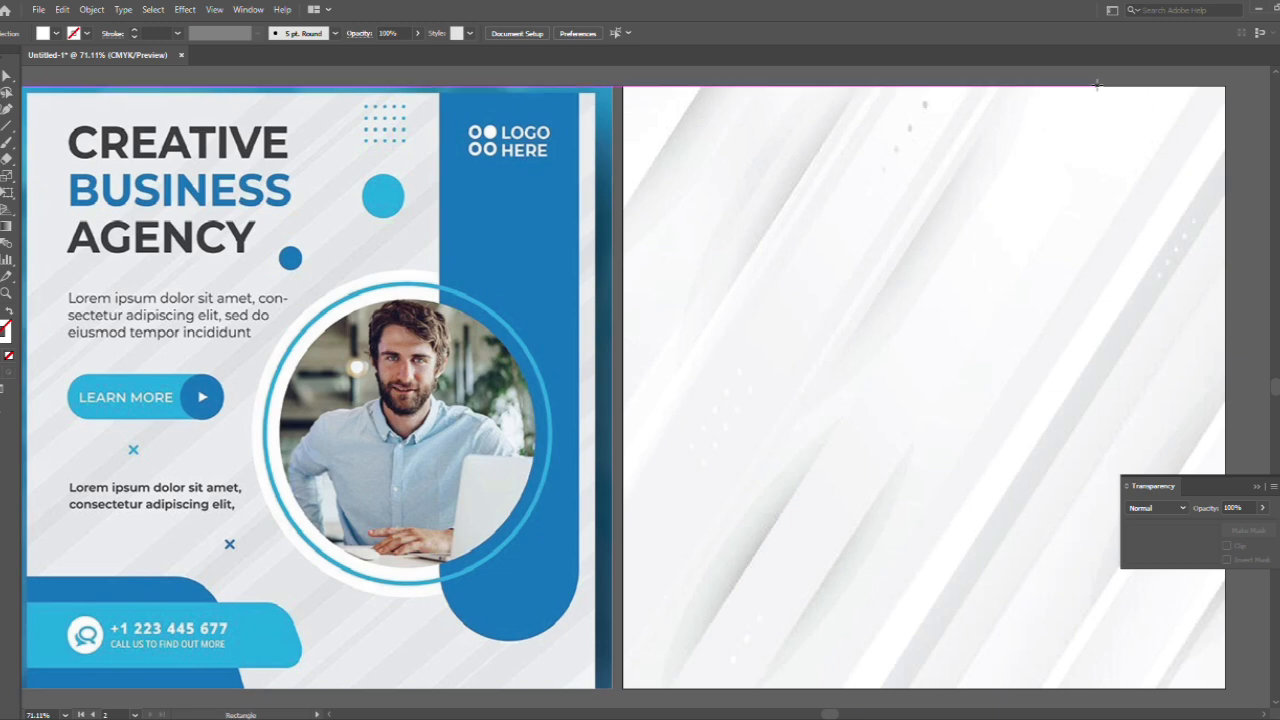
{"action": "mouse_move", "coordinate": [1094, 86]}
{"action": "left_mouse_down"}
{"action": "mouse_move", "coordinate": [1206, 429]}
{"action": "mouse_move", "coordinate": [1198, 562]}
{"action": "mouse_move", "coordinate": [1146, 594]}
{"action": "mouse_move", "coordinate": [1146, 616]}
{"action": "left_mouse_up"}
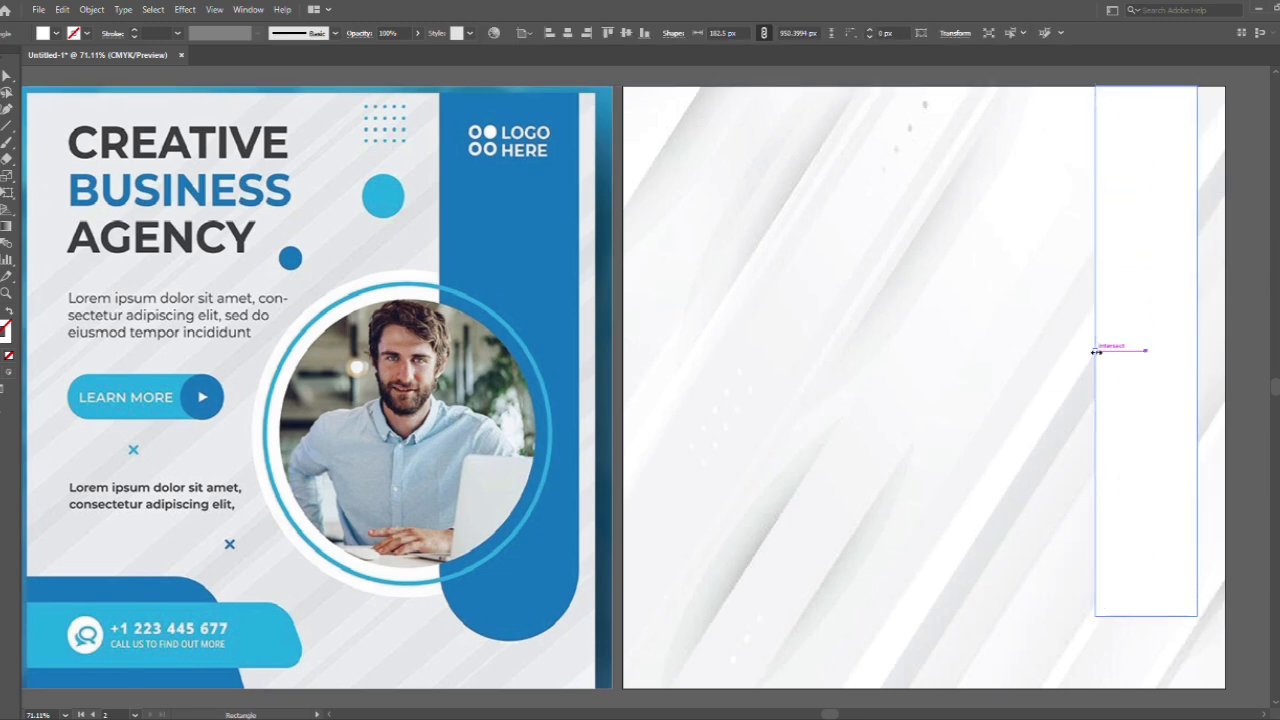
{"action": "left_click_drag", "start_coordinate": [1096, 351], "coordinate": [1085, 352]}
{"action": "left_click_drag", "start_coordinate": [1094, 607], "coordinate": [1089, 645]}
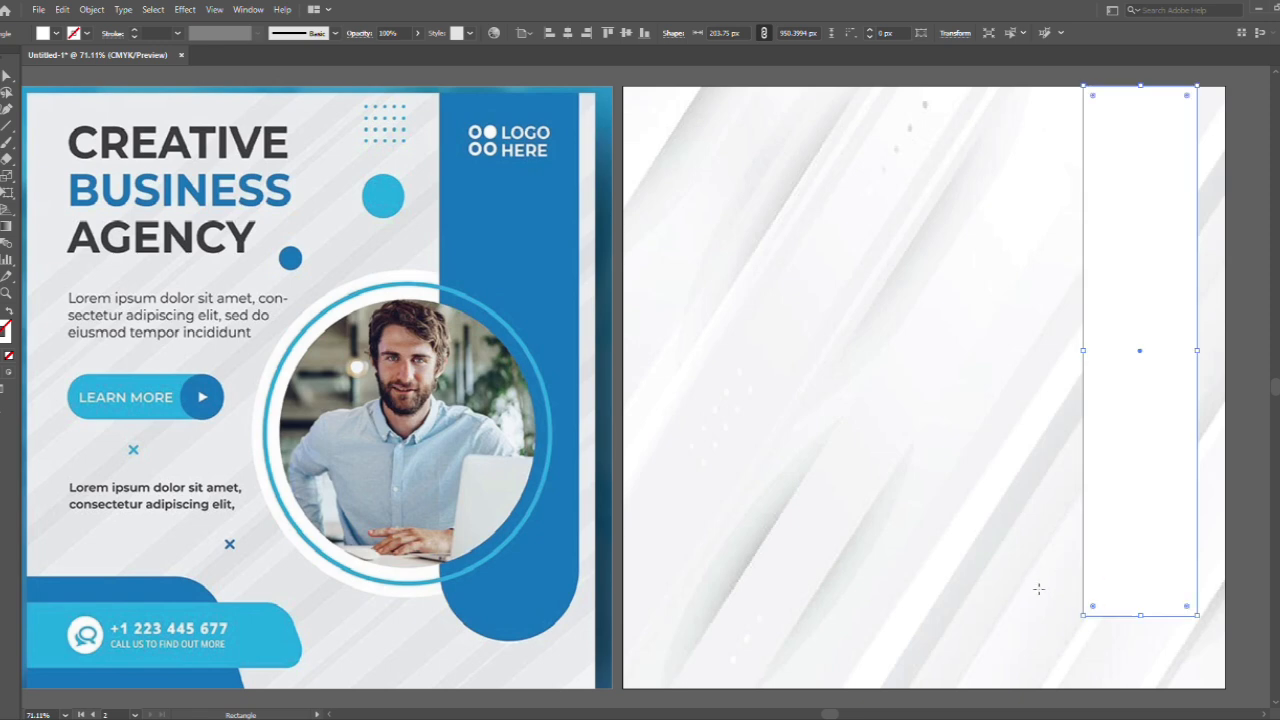
- Expand Layer 1 and lock the reference image at the bottom of its contents
{"action": "key", "text": "v"}
{"action": "left_click", "coordinate": [995, 592]}
{"action": "right_click", "coordinate": [900, 512]}
{"action": "left_click", "coordinate": [845, 391]}
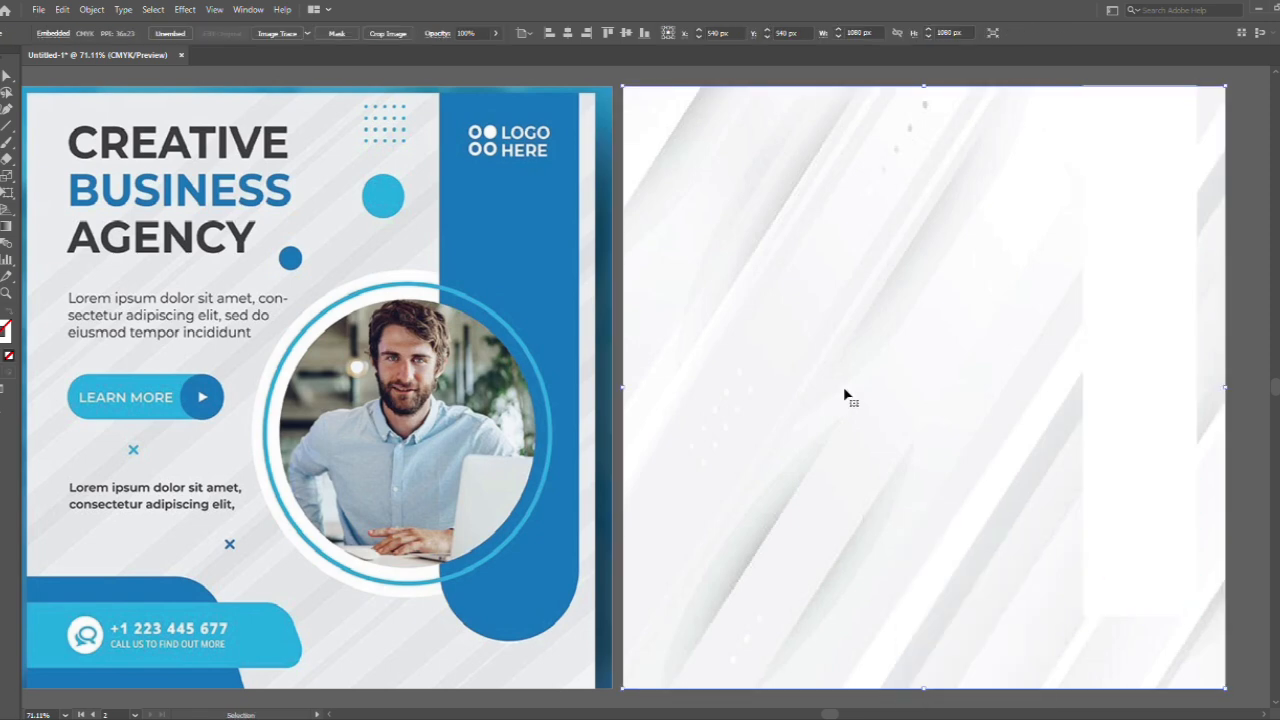
{"action": "key", "text": "F7"}
{"action": "left_click", "coordinate": [1166, 316]}
{"action": "left_click", "coordinate": [1147, 361]}
{"action": "left_click", "coordinate": [1090, 350]}
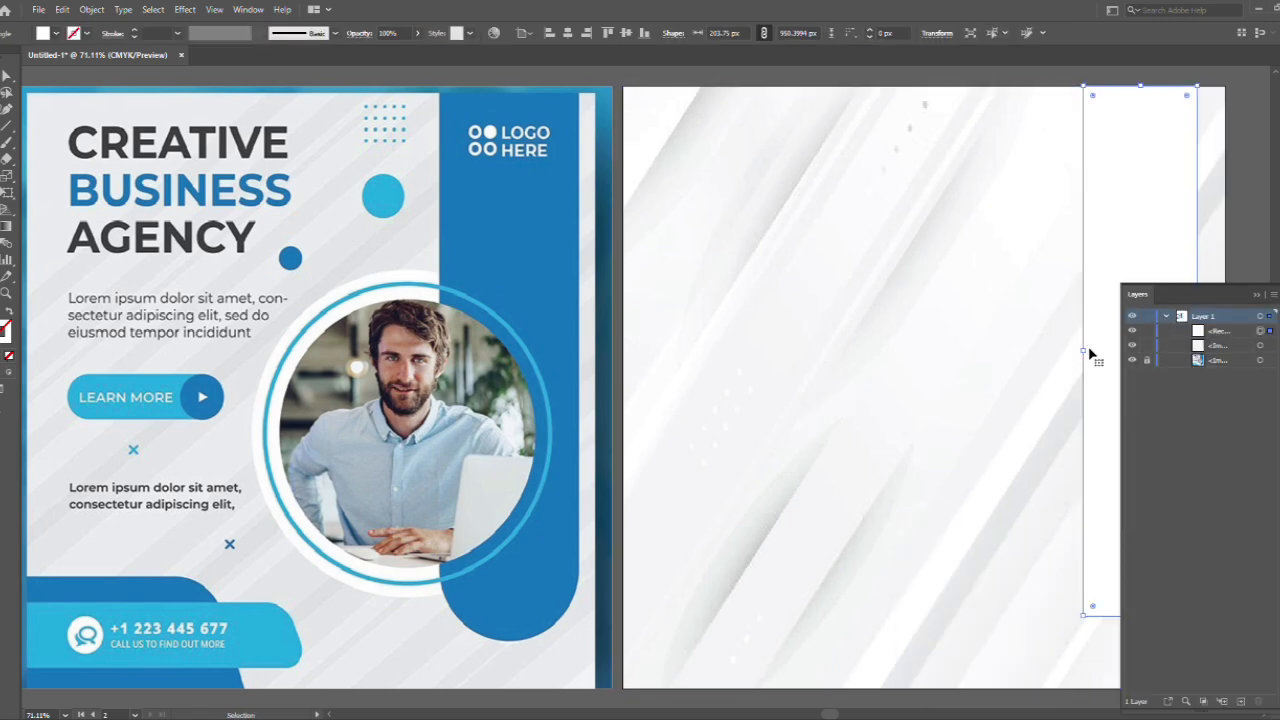
{"action": "left_click", "coordinate": [1048, 523]}
{"action": "left_click", "coordinate": [1257, 295]}
{"action": "left_click", "coordinate": [1141, 570]}
{"action": "left_click_drag", "start_coordinate": [1035, 562], "coordinate": [1038, 567]}
- Lock the pasted background image in Layer 1
{"action": "key", "text": "F7"}
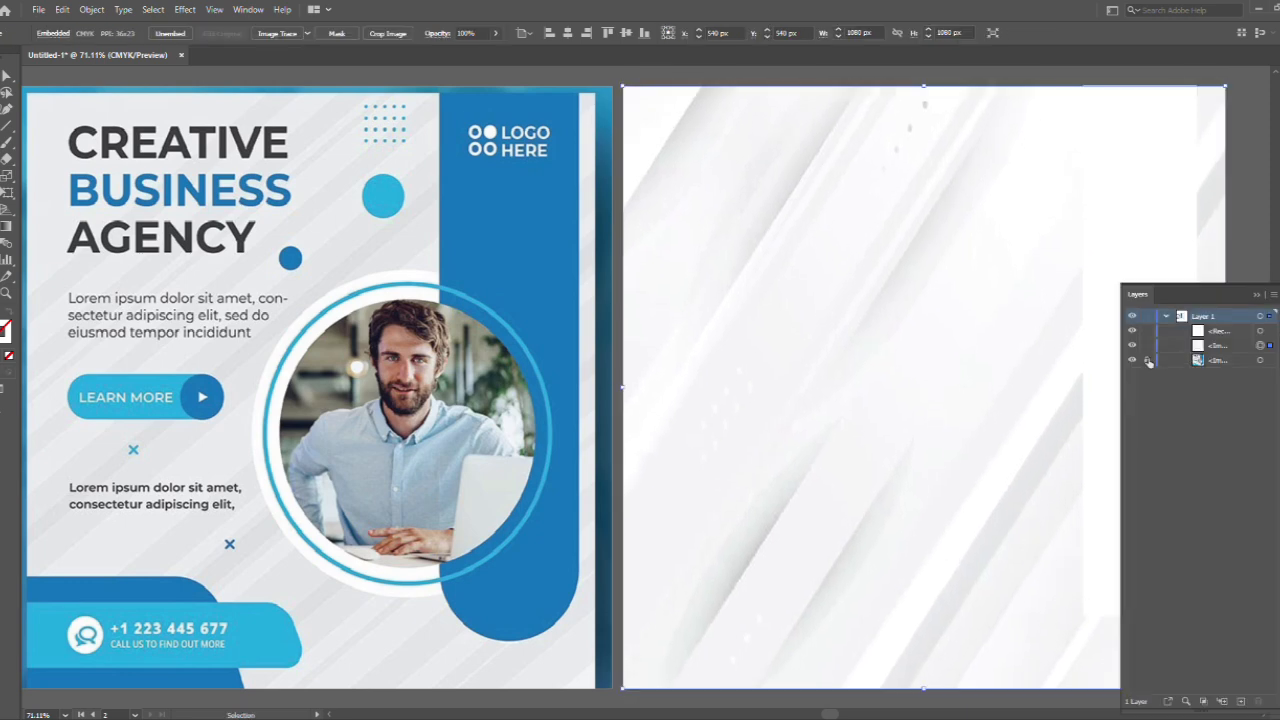
{"action": "left_click", "coordinate": [1197, 346]}
{"action": "left_click", "coordinate": [1147, 345]}
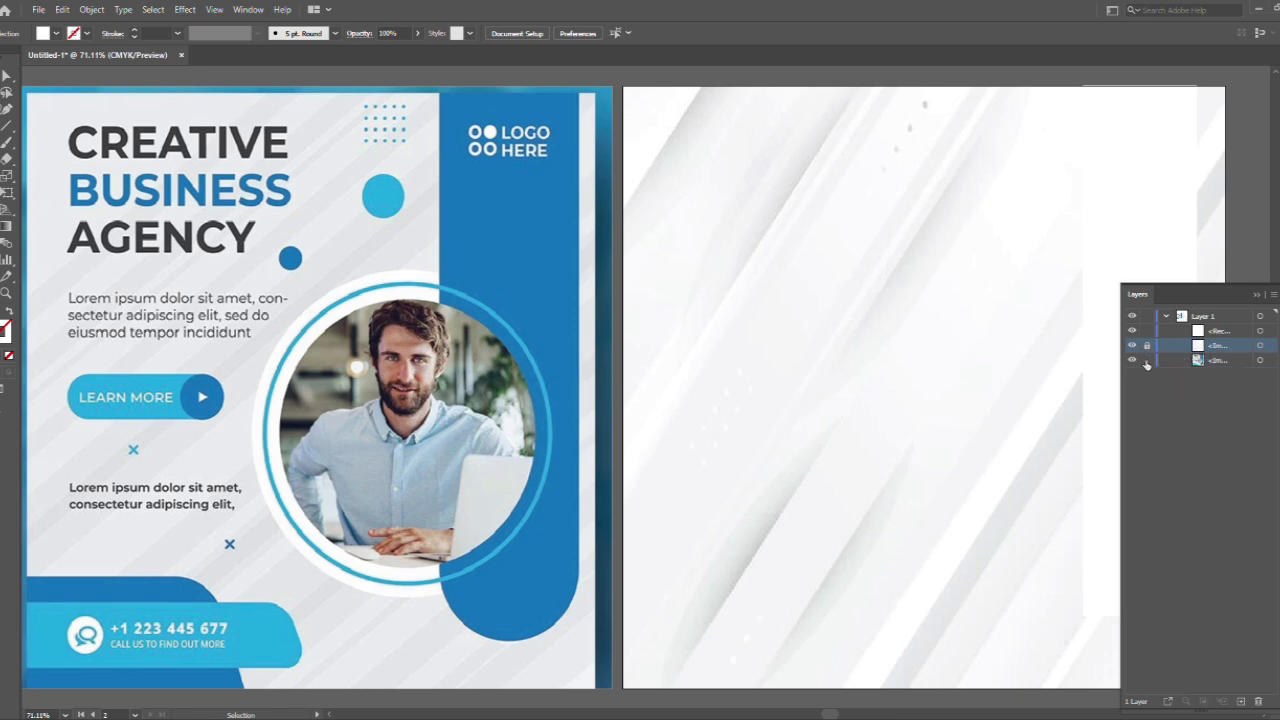
{"action": "key", "text": "F7"}
{"action": "left_click", "coordinate": [1159, 317]}
- Fully round the tall rectangle's two bottom corners and fill it with the dark blue sampled from the reference column
{"action": "left_click_drag", "start_coordinate": [1029, 561], "coordinate": [1115, 644]}
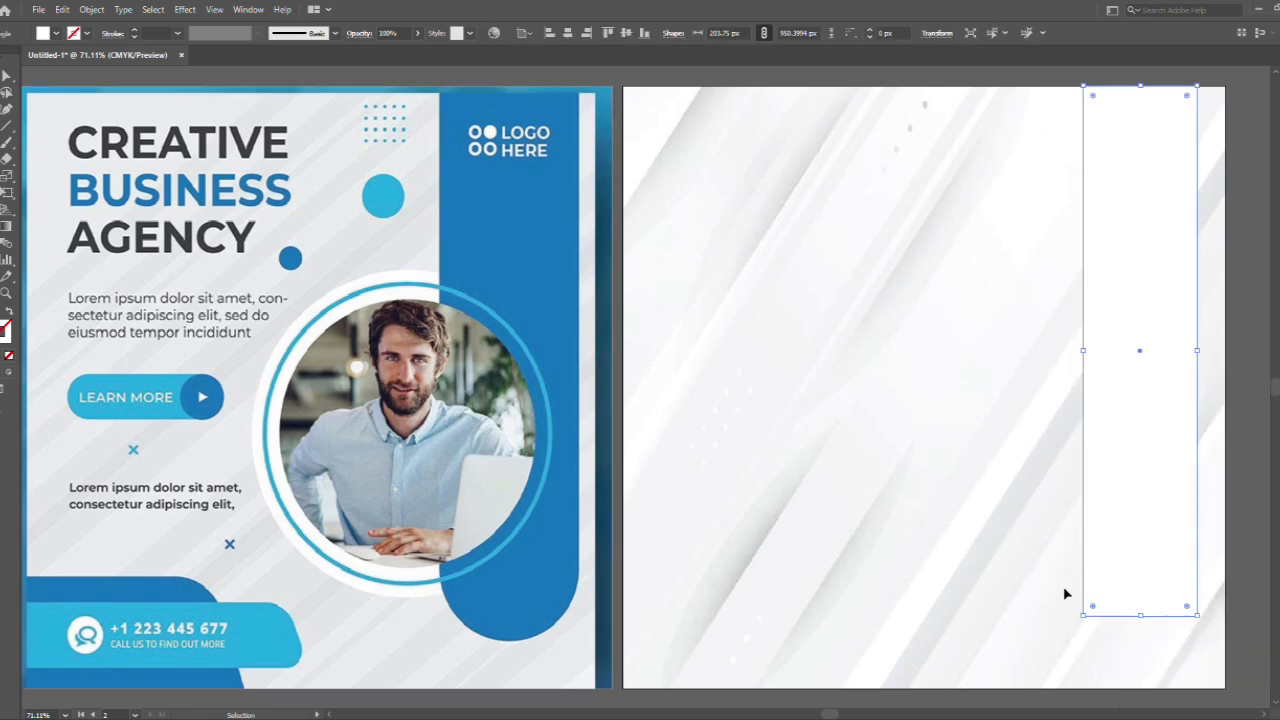
{"action": "key", "text": "a"}
{"action": "left_click_drag", "start_coordinate": [1060, 594], "coordinate": [1237, 640]}
{"action": "left_click_drag", "start_coordinate": [1093, 606], "coordinate": [1119, 510]}
{"action": "key", "text": "i"}
{"action": "left_click", "coordinate": [540, 303]}
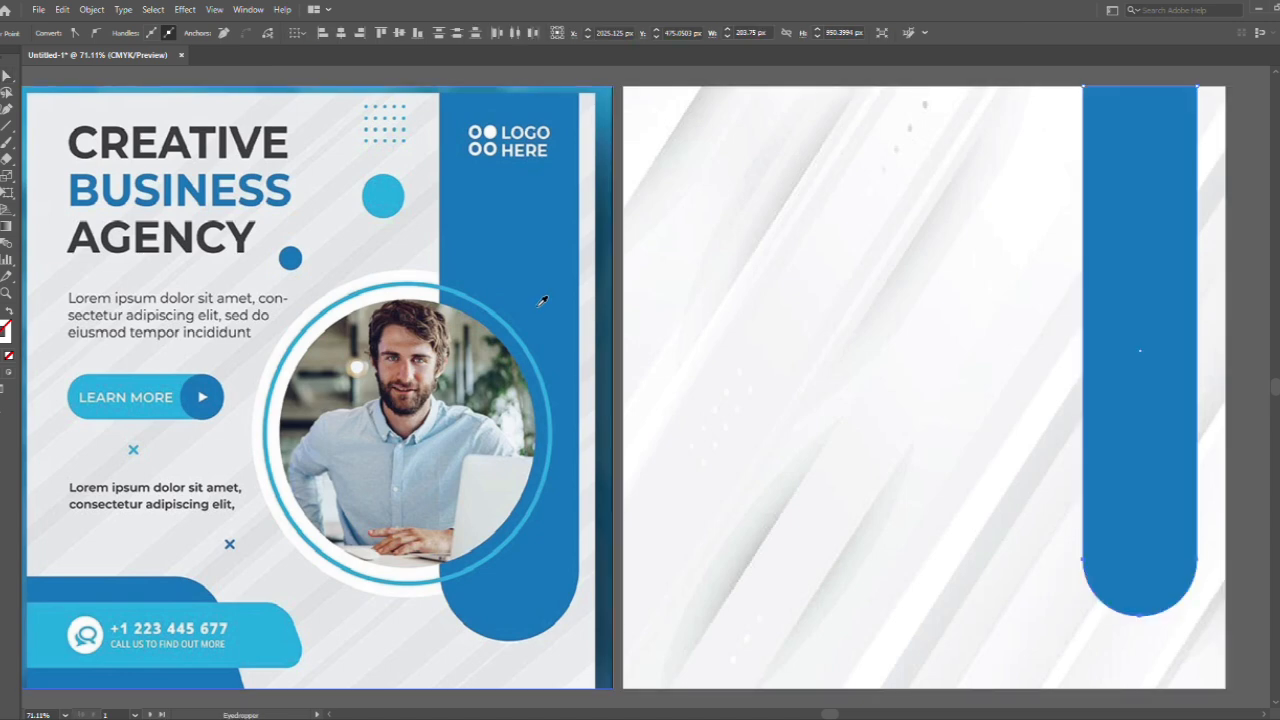
- Draw a blue rectangle about 431 × 201 px at the artboard's lower-left corner, rounding its upper-right corner and slanting its right side
{"action": "key", "text": "v"}
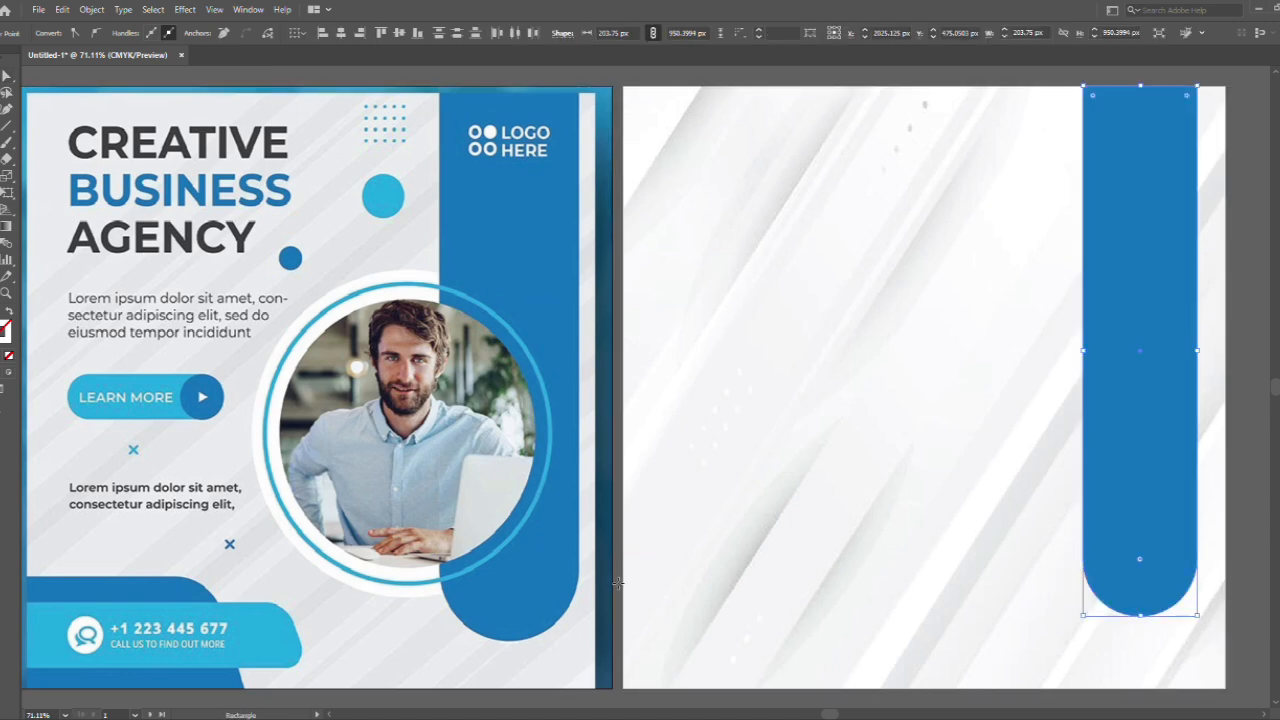
{"action": "mouse_move", "coordinate": [617, 583]}
{"action": "left_mouse_down"}
{"action": "mouse_move", "coordinate": [846, 704]}
{"action": "mouse_move", "coordinate": [858, 690]}
{"action": "left_mouse_up"}
{"action": "key", "text": "a"}
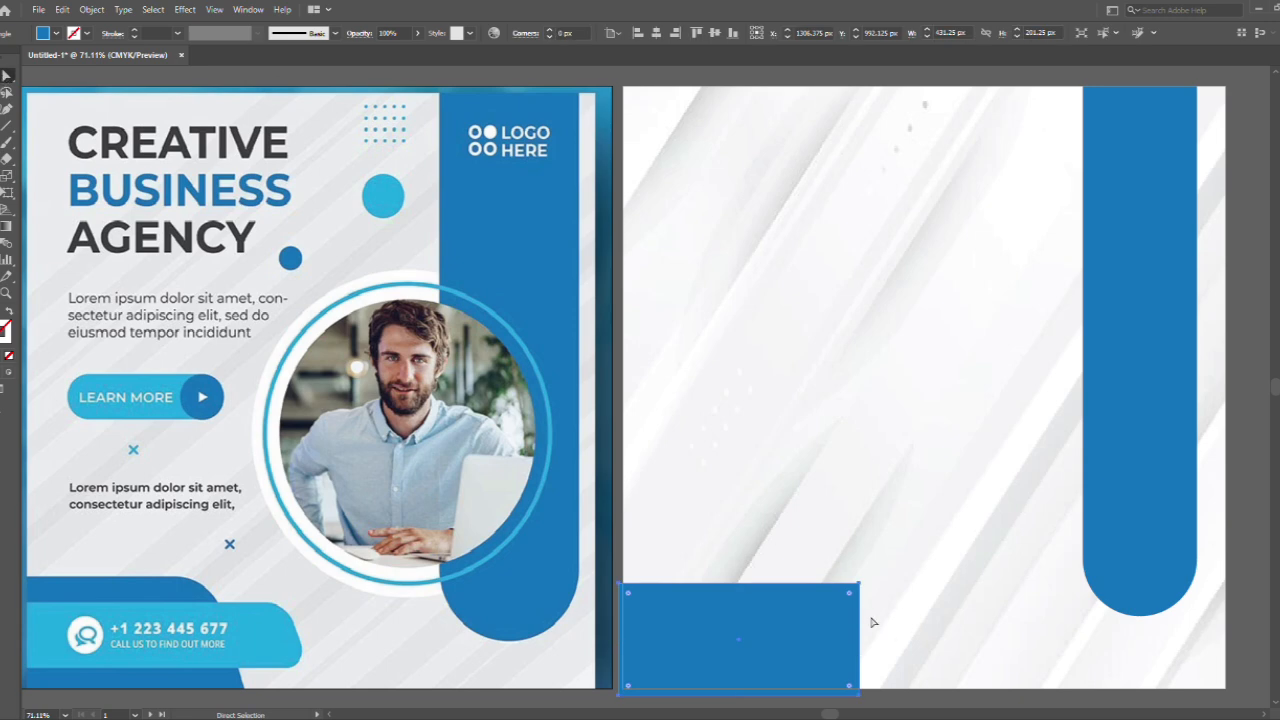
{"action": "left_click_drag", "start_coordinate": [848, 598], "coordinate": [868, 591]}
{"action": "left_click_drag", "start_coordinate": [813, 555], "coordinate": [777, 617]}
{"action": "left_click_drag", "start_coordinate": [858, 692], "coordinate": [880, 703]}
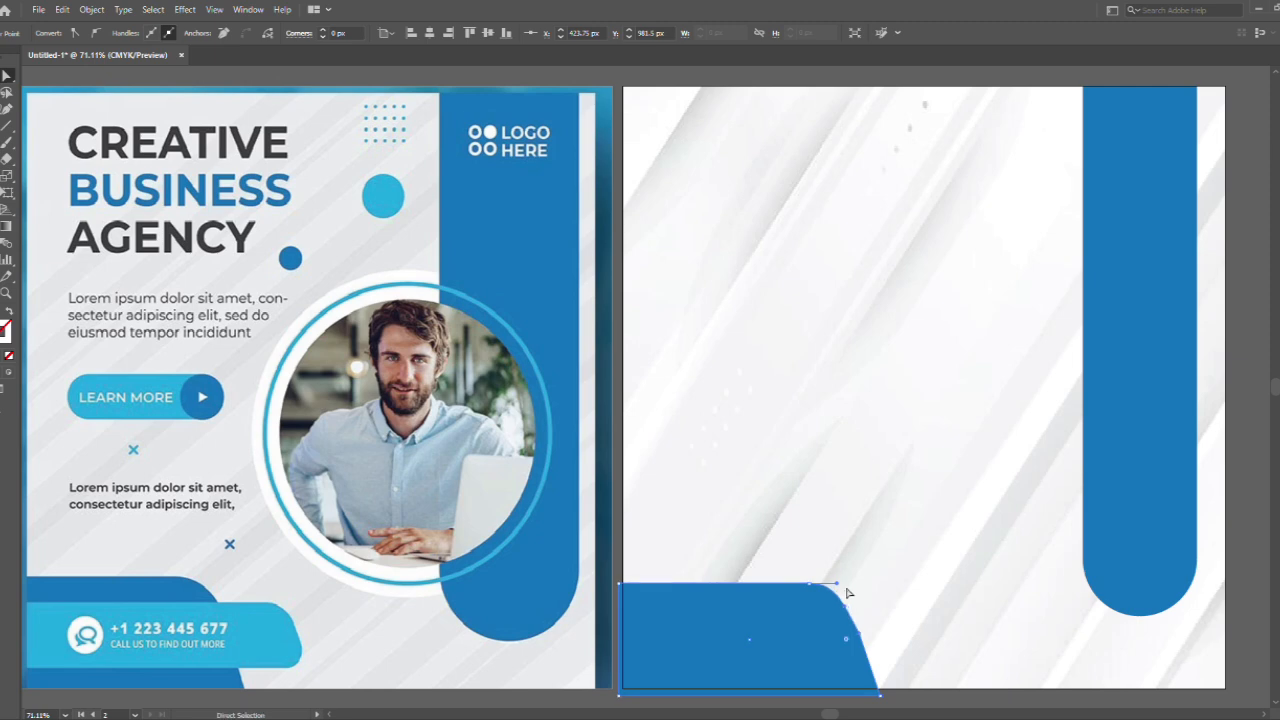
- Enlarge the rounding of the blue corner shape's upper-right curve to a radius of about 193 px
{"action": "left_click_drag", "start_coordinate": [809, 584], "coordinate": [796, 584]}
{"action": "left_click", "coordinate": [937, 645]}
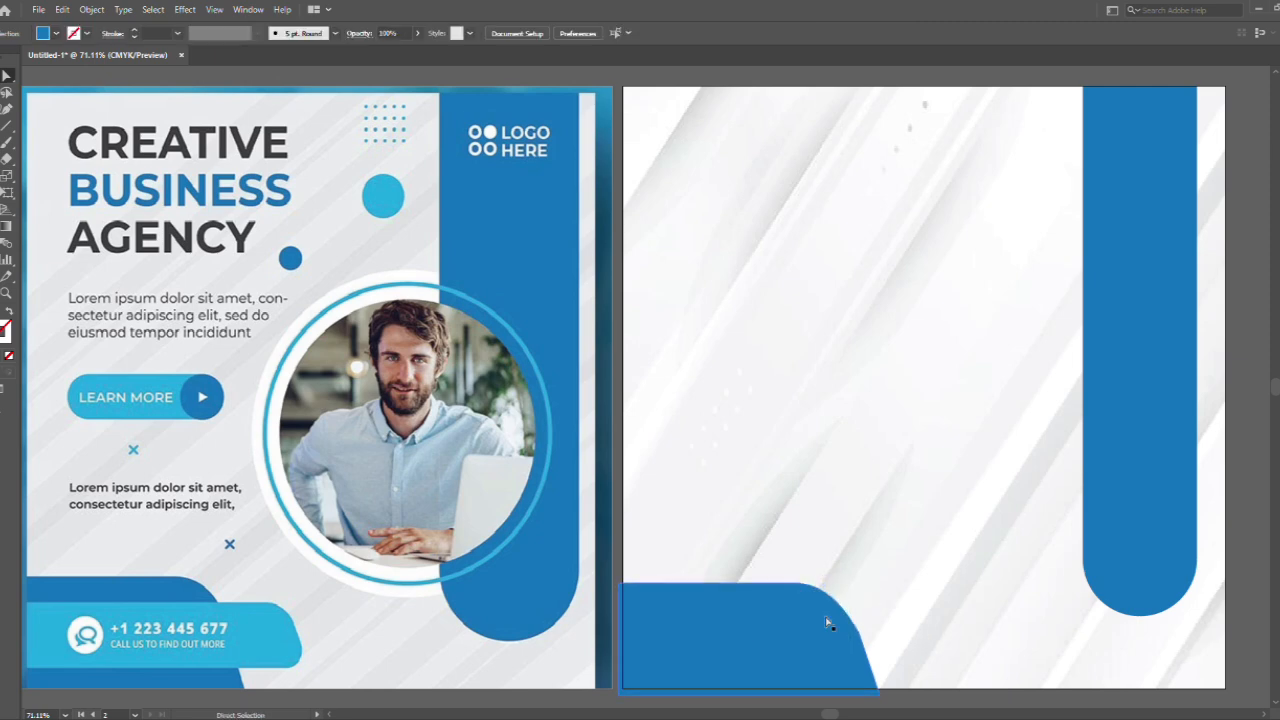
{"action": "left_click", "coordinate": [855, 640]}
{"action": "left_click", "coordinate": [856, 641]}
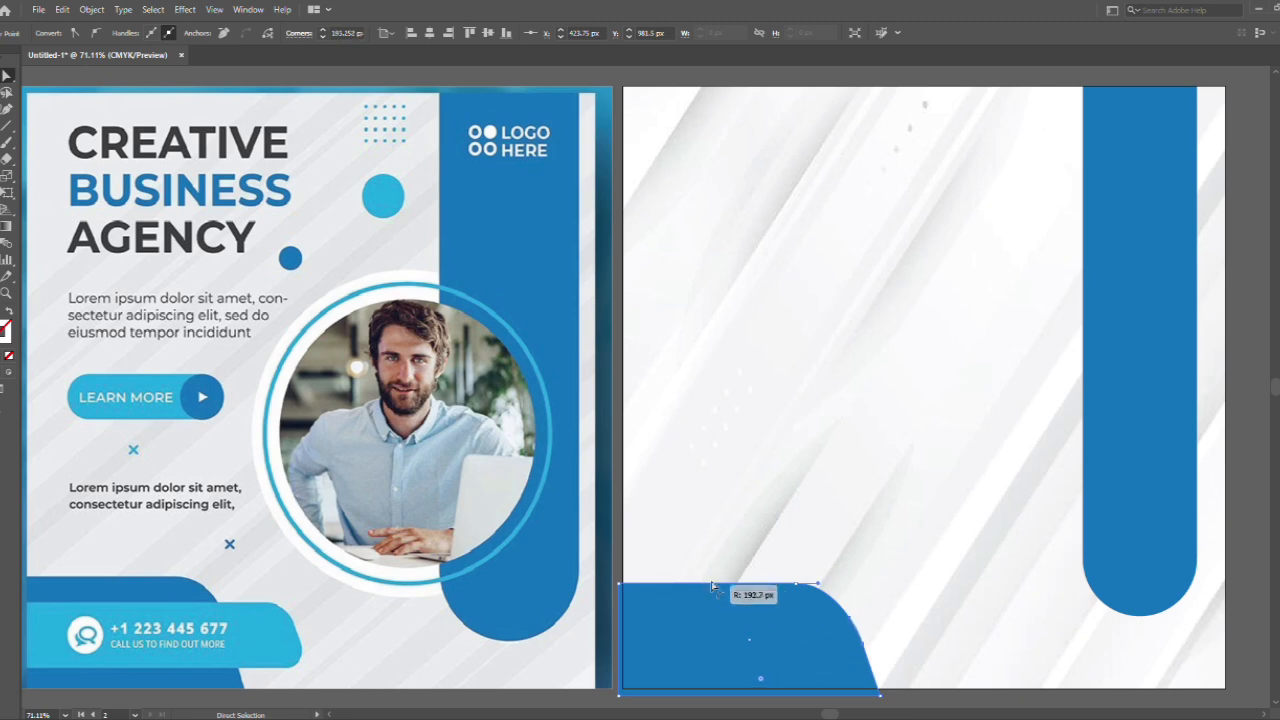
{"action": "left_click", "coordinate": [705, 532]}
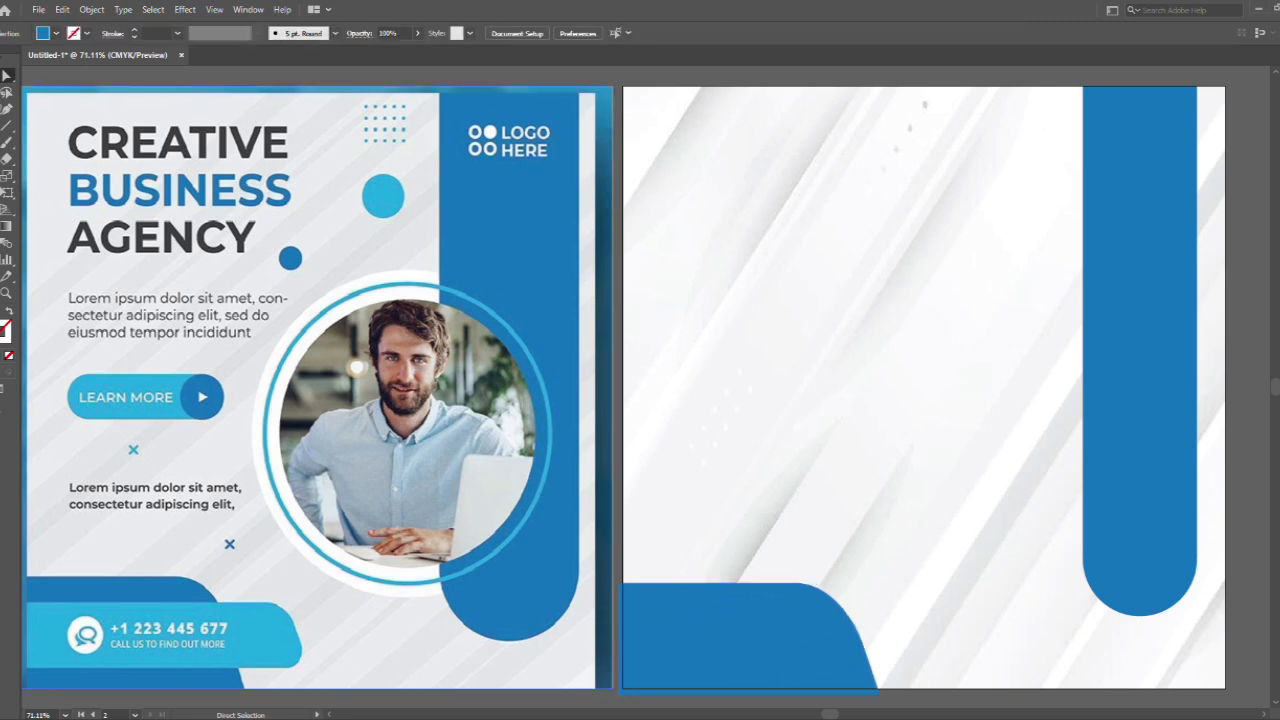
- Draw a second rectangle about 530 × 126 px across the blue corner shape, extending past its right side
{"action": "key", "text": "m"}
{"action": "mouse_move", "coordinate": [622, 612]}
{"action": "left_mouse_down"}
{"action": "mouse_move", "coordinate": [640, 648]}
{"action": "mouse_move", "coordinate": [872, 664]}
{"action": "mouse_move", "coordinate": [916, 684]}
{"action": "left_mouse_up"}
{"action": "left_click_drag", "start_coordinate": [766, 648], "coordinate": [766, 640]}
- Round the new bar's right corners and fill it with the light blue sampled from the reference contact bar
{"action": "key", "text": "a"}
{"action": "left_click_drag", "start_coordinate": [890, 616], "coordinate": [839, 620]}
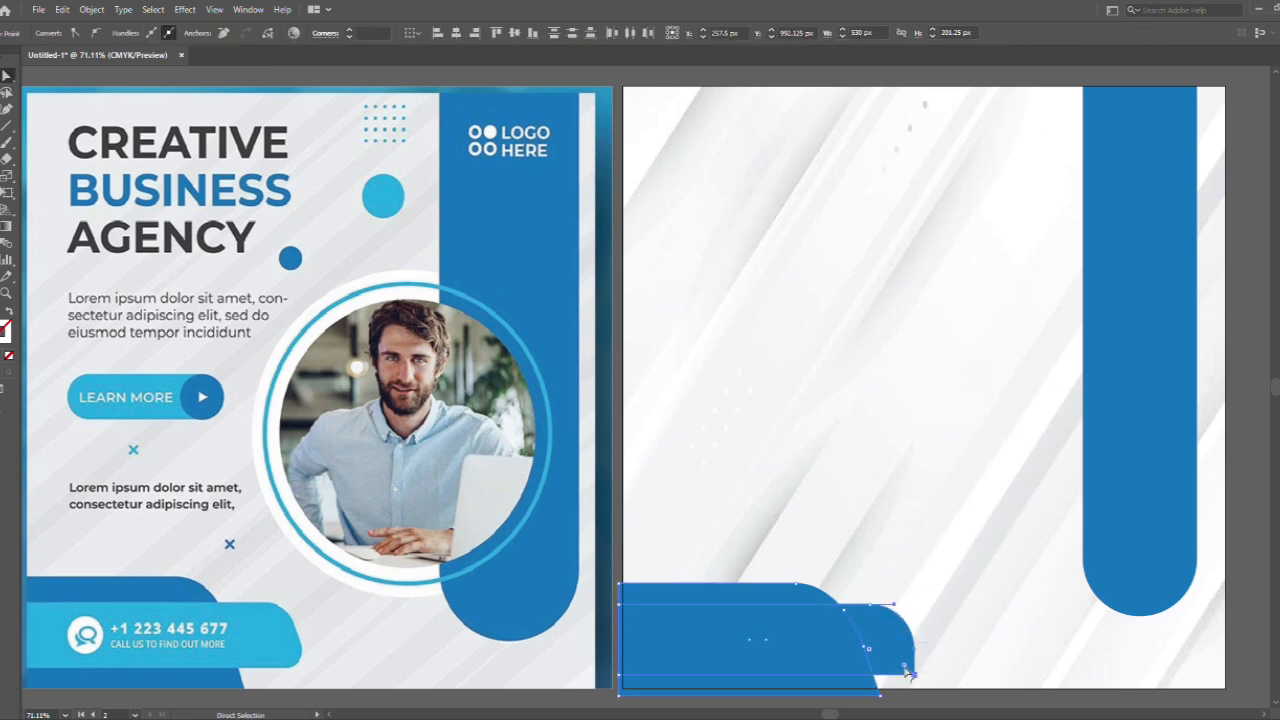
{"action": "left_click_drag", "start_coordinate": [904, 665], "coordinate": [888, 673]}
{"action": "key", "text": "i"}
{"action": "left_click", "coordinate": [254, 636]}
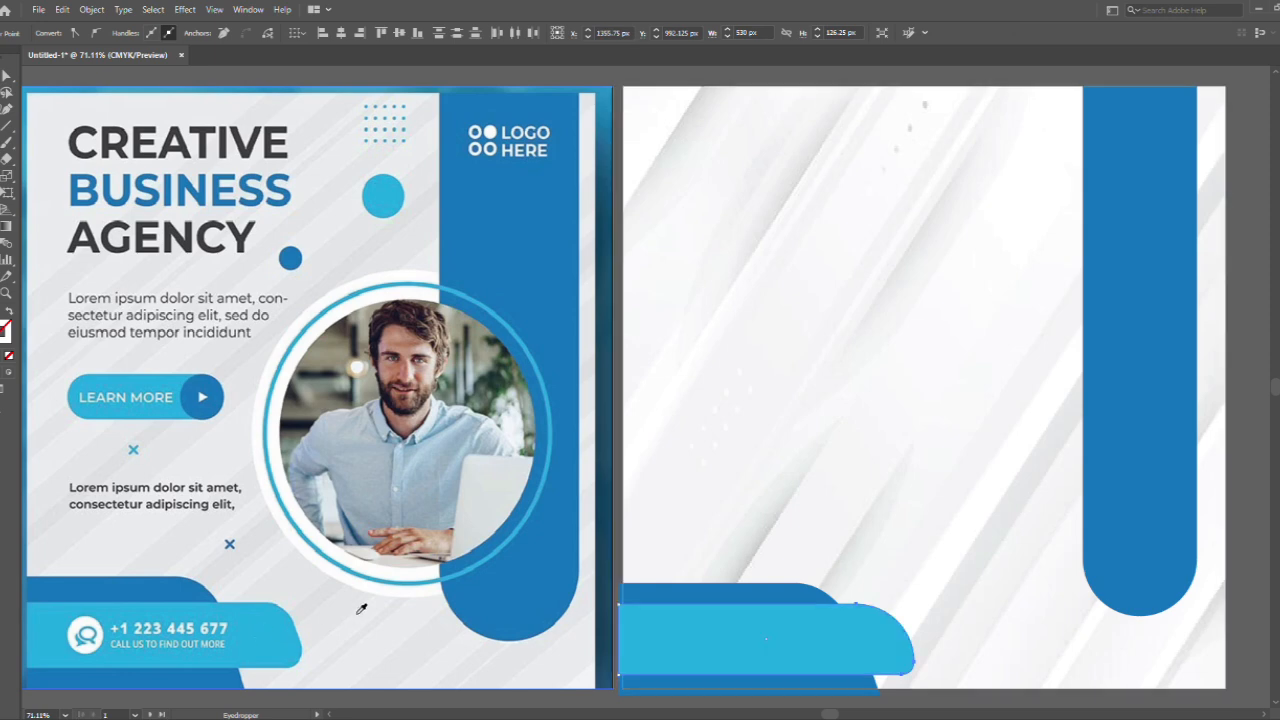
- Draw a light-blue button rectangle about 334 × 110 px on the artboard's left half and fully round its corners
{"action": "key", "text": "m"}
{"action": "left_click_drag", "start_coordinate": [697, 355], "coordinate": [884, 416]}
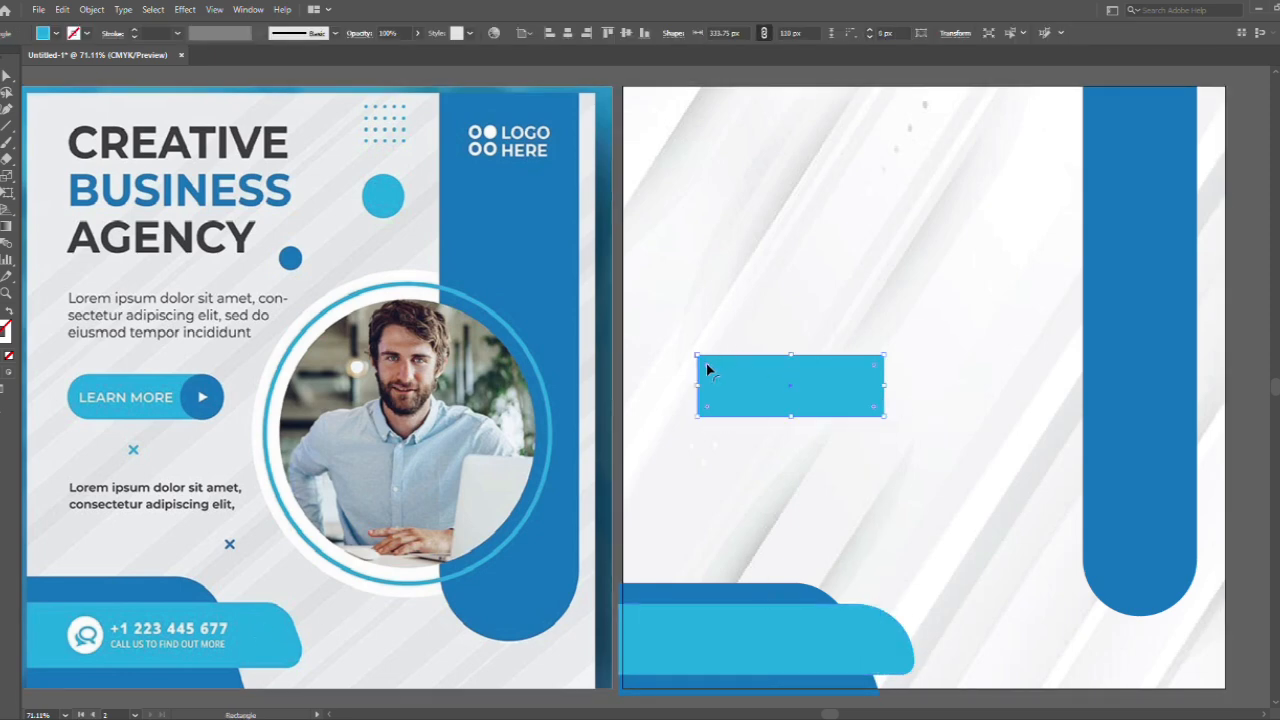
{"action": "left_click_drag", "start_coordinate": [706, 363], "coordinate": [800, 380]}
- Draw a circle about 112.5 px wide at the button's right end and fill it with the reference button's dark blue
{"action": "left_click_drag", "start_coordinate": [7, 141], "coordinate": [40, 171]}
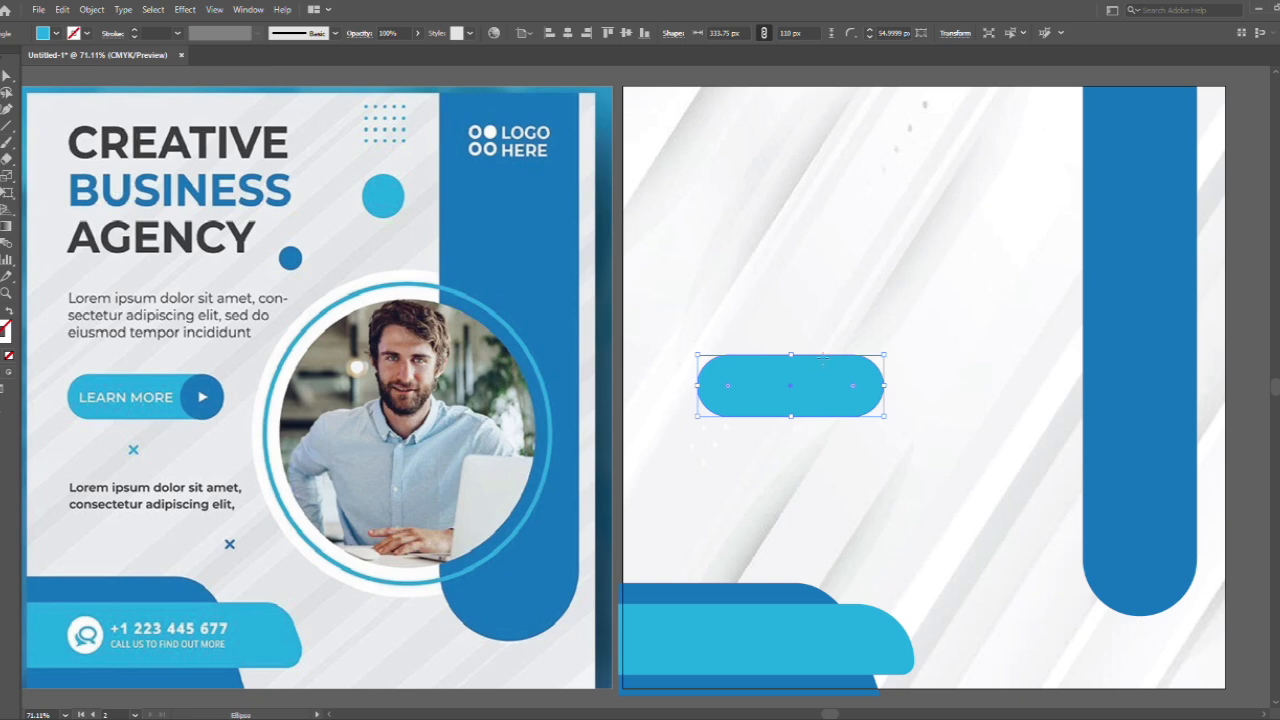
{"action": "left_click_drag", "start_coordinate": [822, 356], "coordinate": [884, 419]}
{"action": "key", "text": "i"}
{"action": "left_click", "coordinate": [212, 386]}
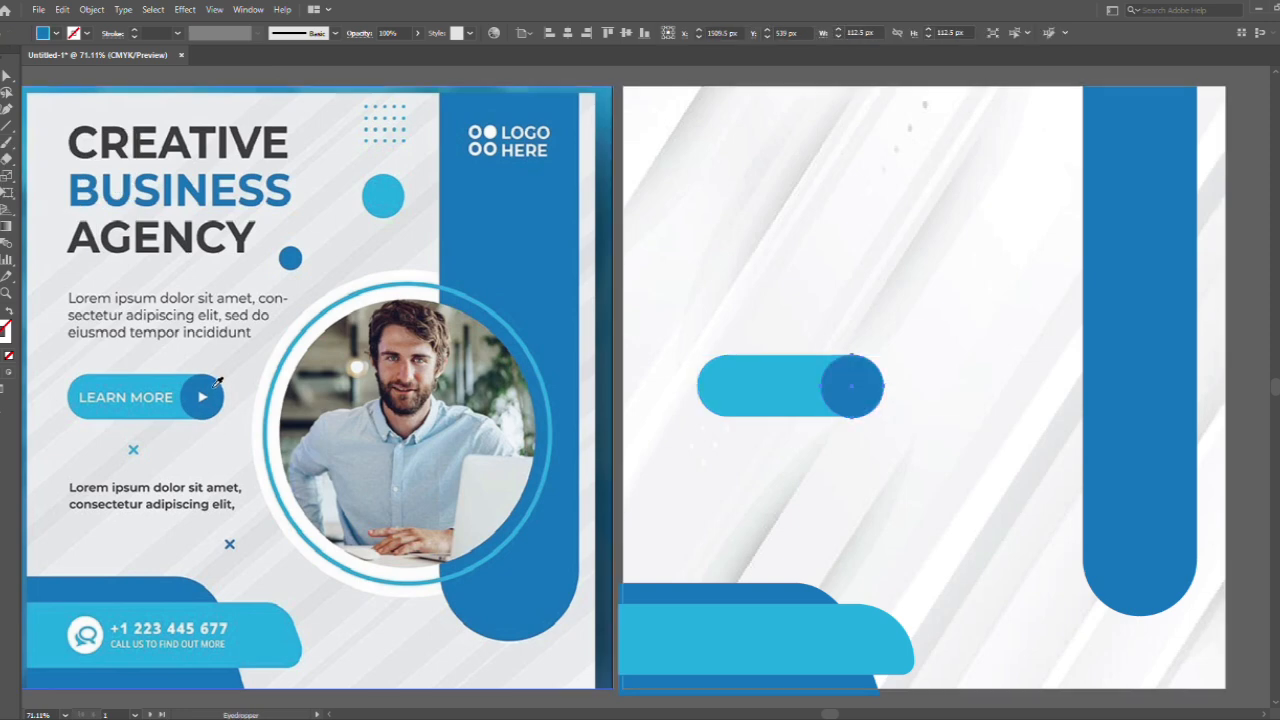
- Add a dark-blue circle about 61 px wide above the button and a light-blue one about 102 px wide farther up and right
{"action": "key", "text": "l"}
{"action": "left_click_drag", "start_coordinate": [900, 229], "coordinate": [936, 265]}
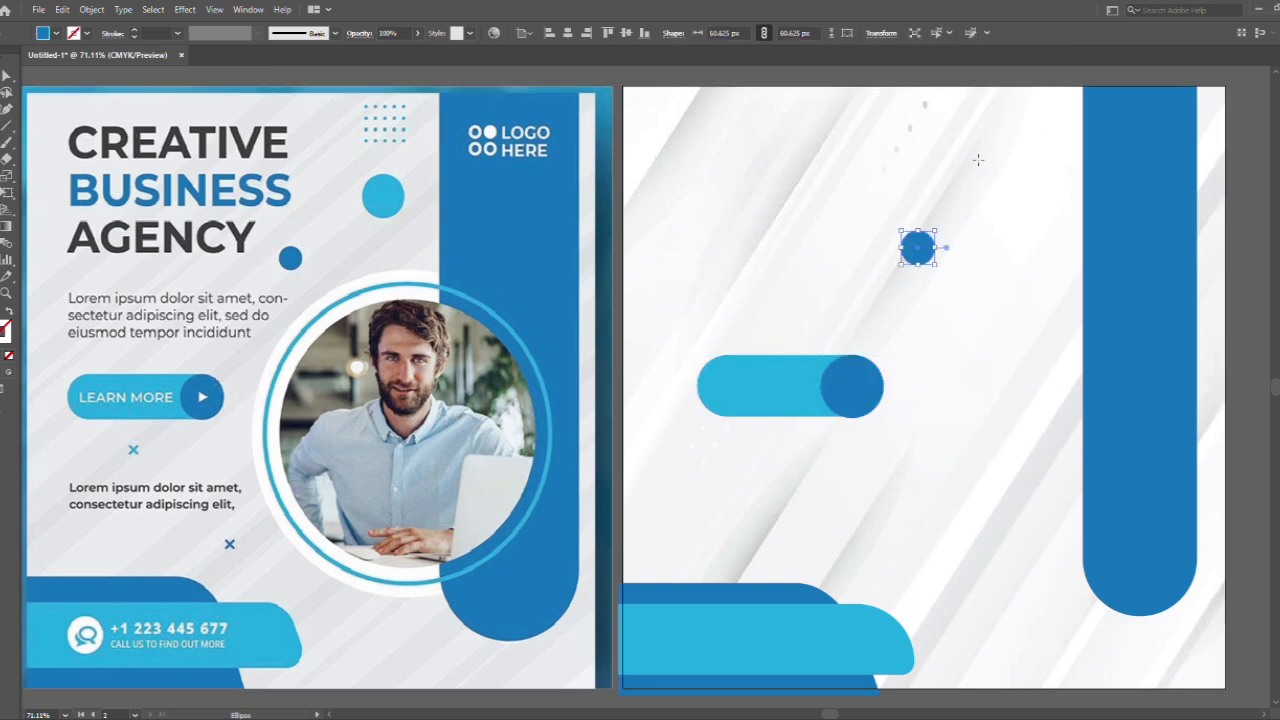
{"action": "mouse_move", "coordinate": [1001, 136]}
{"action": "left_mouse_down"}
{"action": "mouse_move", "coordinate": [1055, 183]}
{"action": "mouse_move", "coordinate": [1047, 197]}
{"action": "left_mouse_up"}
{"action": "key", "text": "i"}
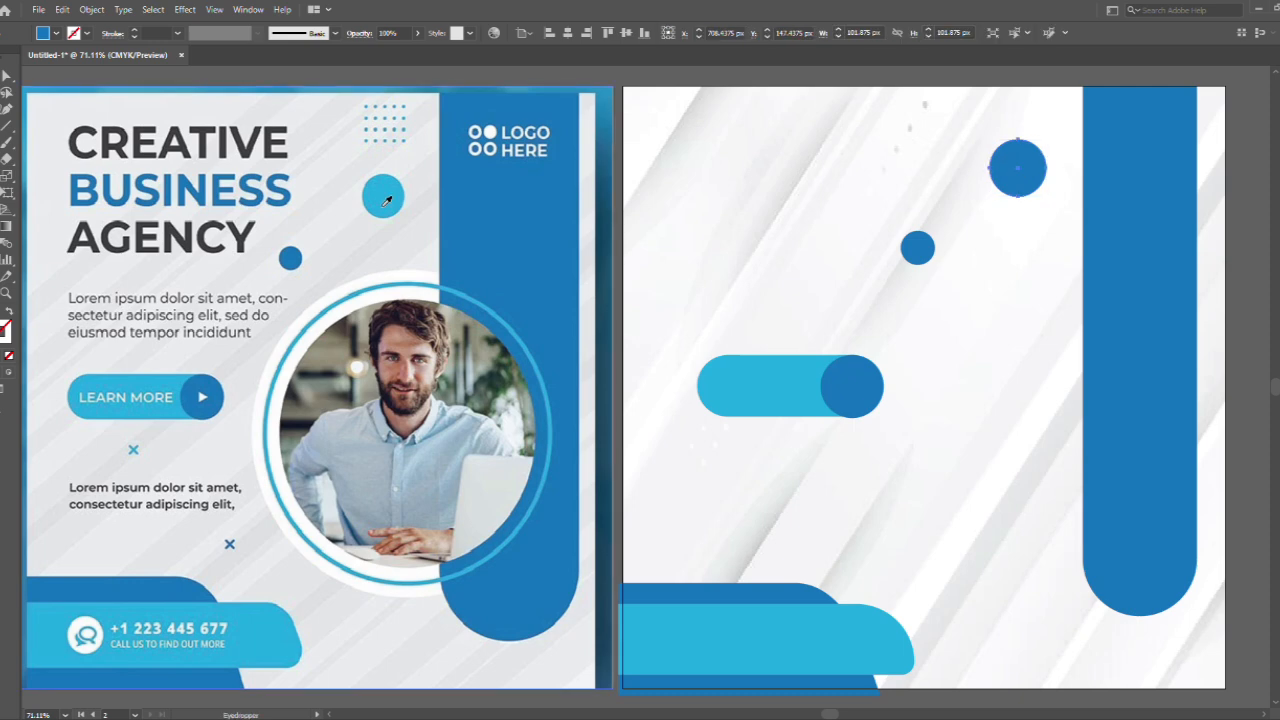
{"action": "left_click", "coordinate": [392, 199]}
- Draw a small play triangle inside the button's dark-blue circle with the Pen tool and fill it with the reference icon's white
{"action": "key", "text": "p"}
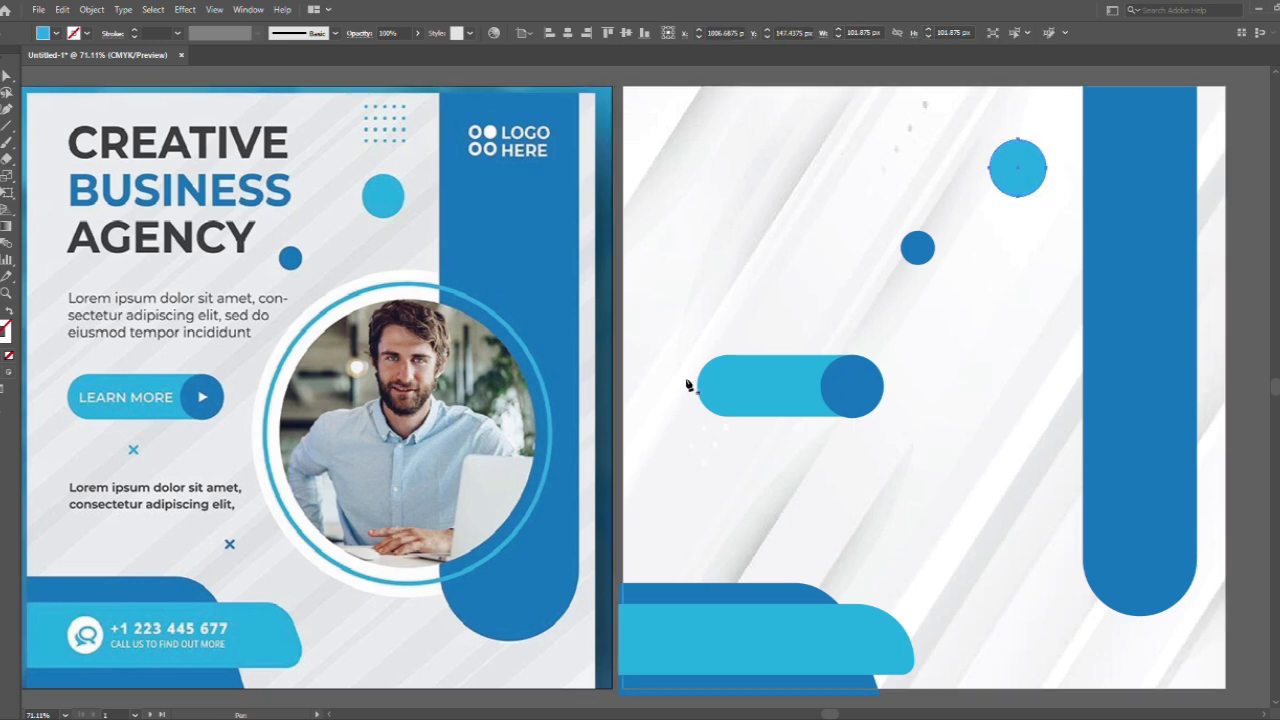
{"action": "left_click", "coordinate": [843, 378]}
{"action": "left_click", "coordinate": [843, 392]}
{"action": "left_click", "coordinate": [857, 386]}
{"action": "left_click", "coordinate": [843, 378]}
{"action": "key", "text": "i"}
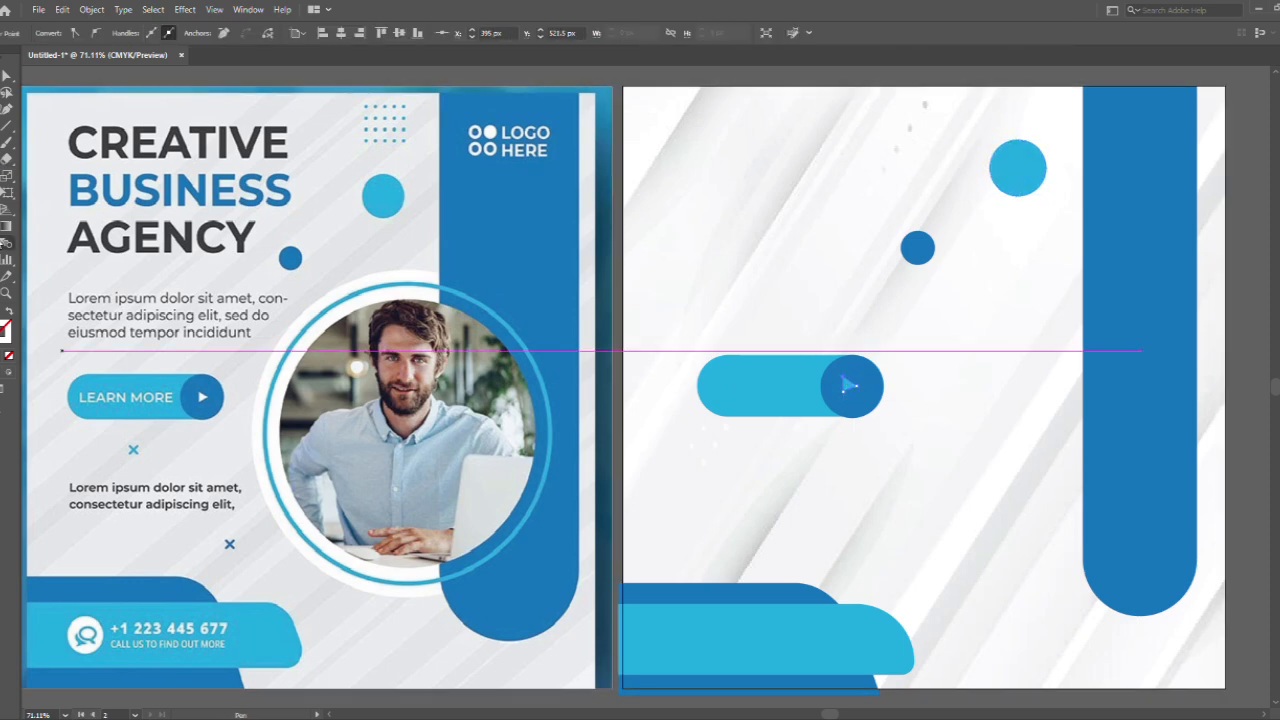
{"action": "left_click", "coordinate": [202, 397]}
- Enlarge the play triangle slightly and center it in the button's dark-blue circle
{"action": "key", "text": "v"}
{"action": "left_click_drag", "start_coordinate": [851, 384], "coordinate": [841, 398]}
{"action": "left_click_drag", "start_coordinate": [852, 387], "coordinate": [856, 387]}
- Draw a white circle about 84 px wide on the light-blue bar's left part and align the dark-blue shape with the artboard's lower-left corner
{"action": "key", "text": "l"}
{"action": "mouse_move", "coordinate": [645, 625]}
{"action": "left_mouse_down"}
{"action": "mouse_move", "coordinate": [697, 672]}
{"action": "mouse_move", "coordinate": [675, 640]}
{"action": "mouse_move", "coordinate": [700, 637]}
{"action": "mouse_move", "coordinate": [724, 590]}
{"action": "left_mouse_up"}
{"action": "key", "text": "v"}
{"action": "double_click", "coordinate": [712, 588]}
{"action": "double_click", "coordinate": [687, 486]}
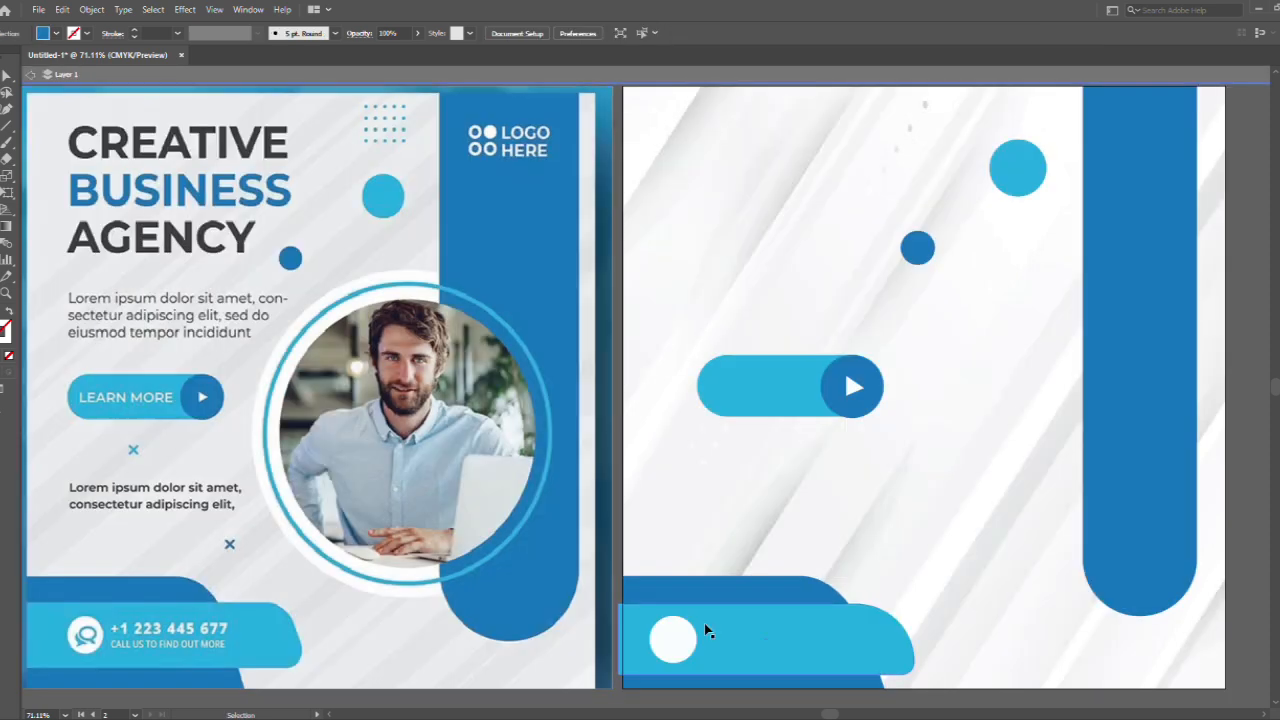
- Align the light-blue bar with the artboard's left edge, raising it and the dark-blue shape's top edge slightly
{"action": "left_click_drag", "start_coordinate": [766, 641], "coordinate": [771, 642]}
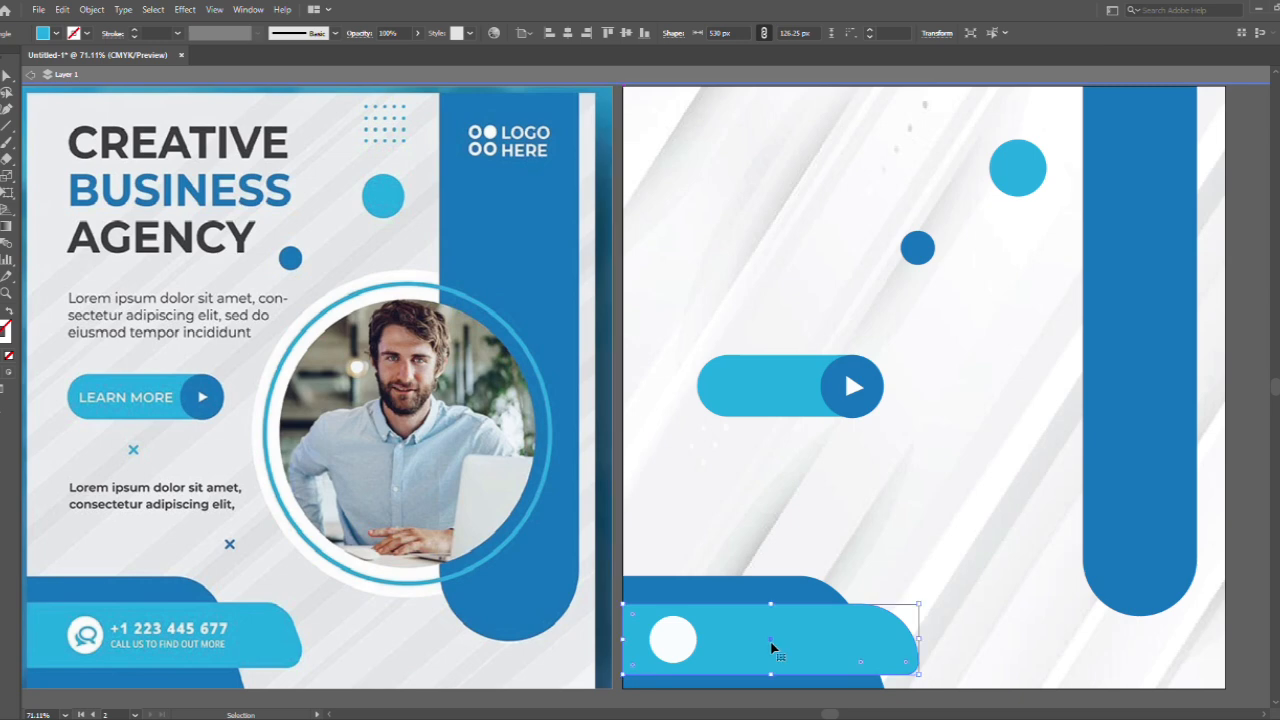
{"action": "left_click", "coordinate": [755, 580]}
{"action": "left_click_drag", "start_coordinate": [755, 580], "coordinate": [757, 572]}
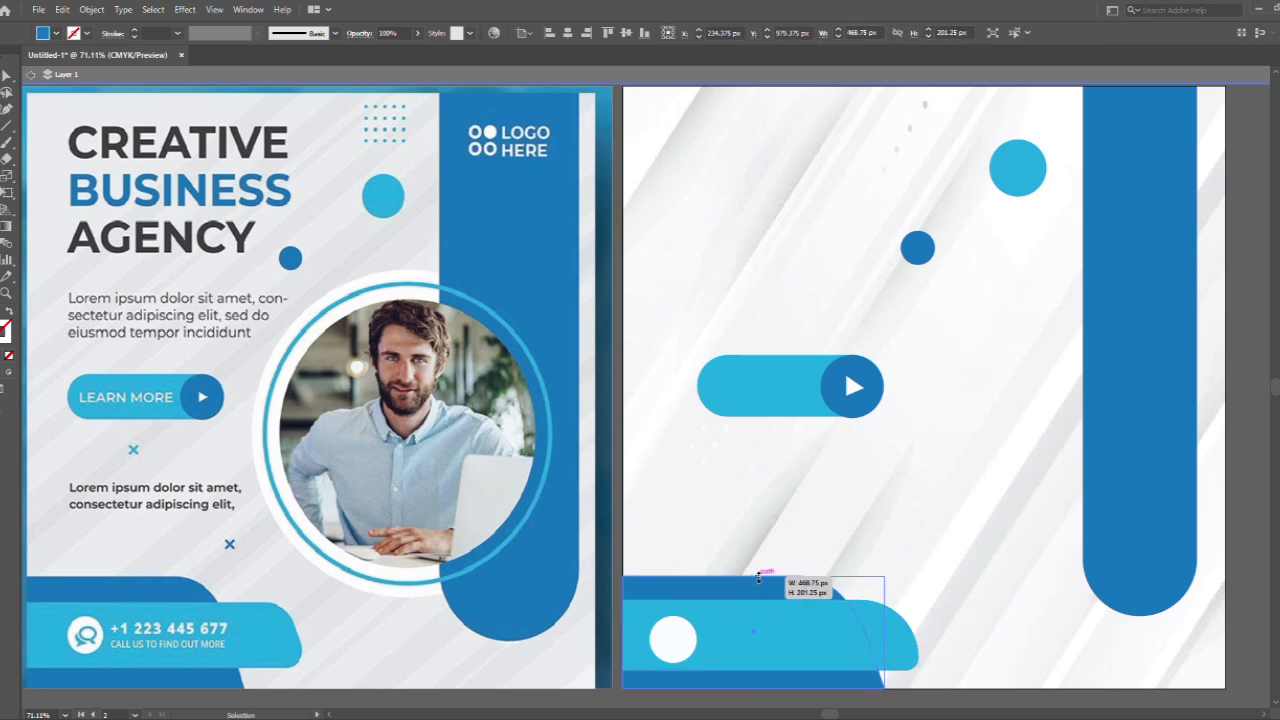
{"action": "left_click", "coordinate": [811, 631]}
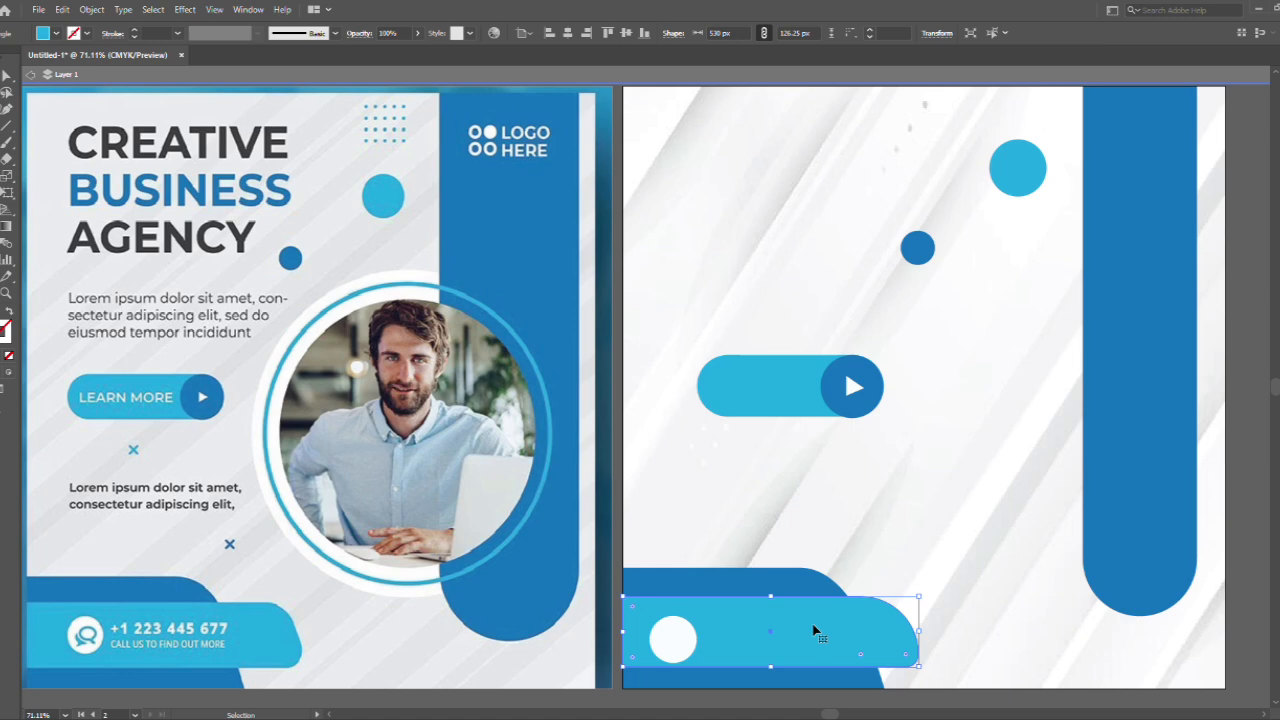
- Move the white circle slightly right and up so it is vertically centered in the light-blue bar
{"action": "double_click", "coordinate": [670, 629]}
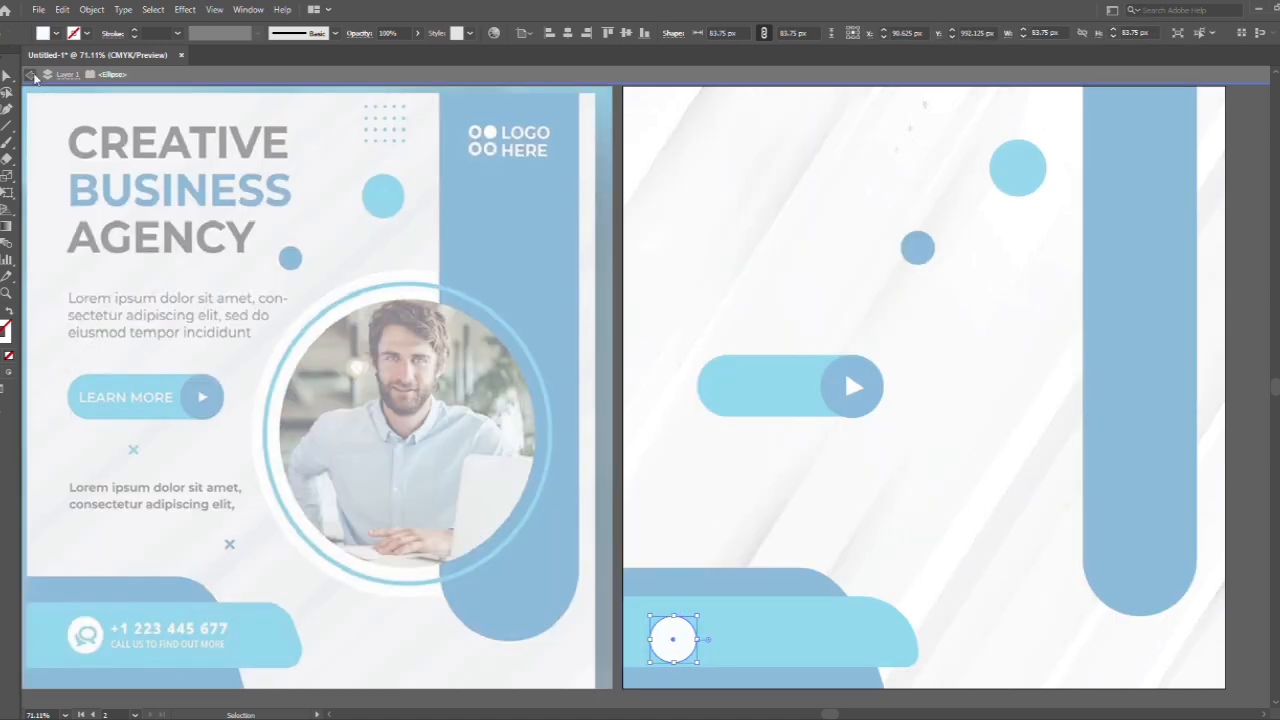
{"action": "left_click", "coordinate": [31, 76]}
{"action": "mouse_move", "coordinate": [683, 642]}
{"action": "left_mouse_down"}
{"action": "mouse_move", "coordinate": [674, 631]}
{"action": "mouse_move", "coordinate": [706, 631]}
{"action": "mouse_move", "coordinate": [692, 645]}
{"action": "left_mouse_up"}
{"action": "left_click", "coordinate": [777, 666]}
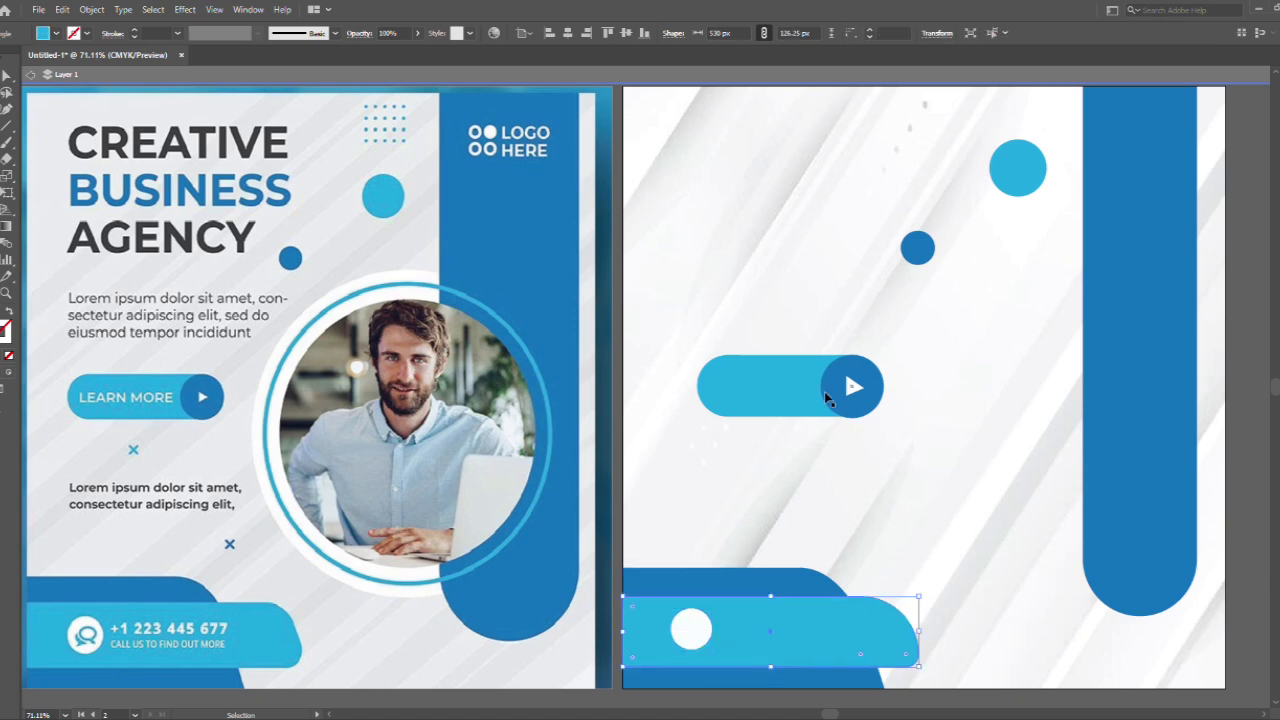
- Draw a large light-blue ellipse about 505 × 462.5 px overlapping the lower part of the dark-blue column
{"action": "key", "text": "l"}
{"action": "mouse_move", "coordinate": [939, 295]}
{"action": "left_mouse_down"}
{"action": "mouse_move", "coordinate": [1186, 530]}
{"action": "mouse_move", "coordinate": [1225, 543]}
{"action": "left_mouse_up"}
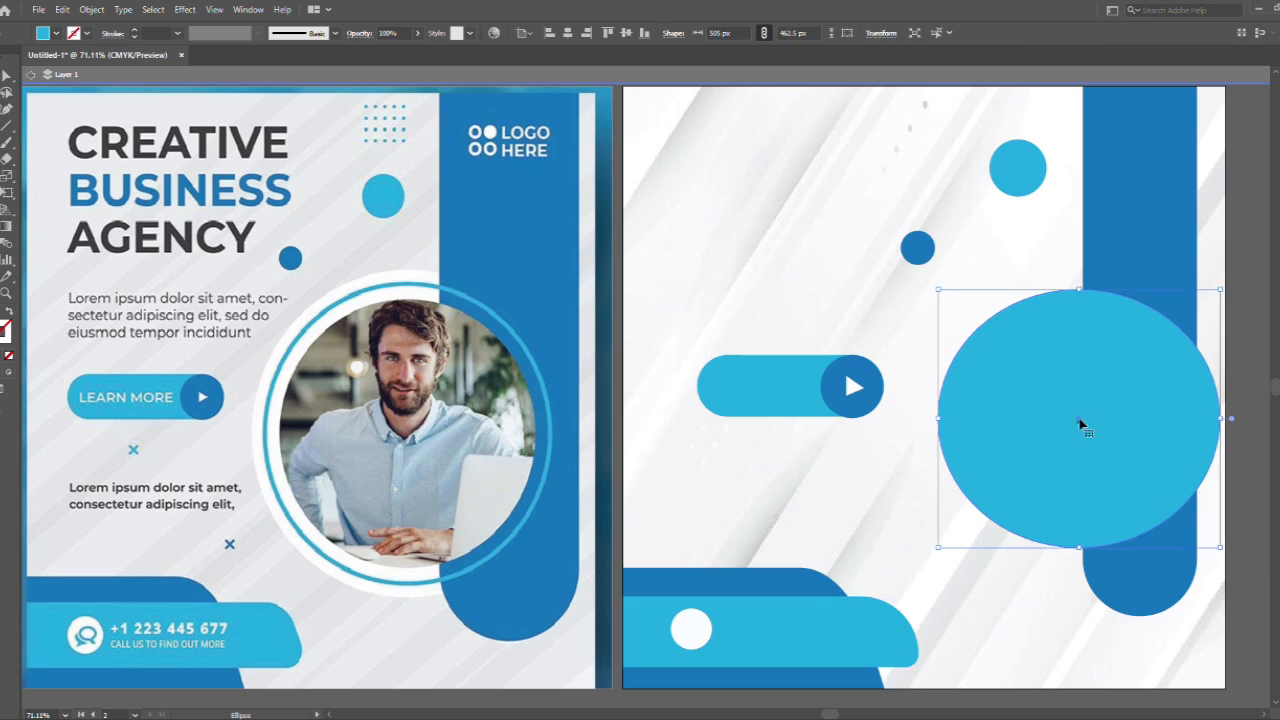
- Reshape the large light-blue ellipse into a circle about 515 × 505 px, moved slightly left, and fill it with the reference's ring white
{"action": "left_click_drag", "start_coordinate": [1080, 420], "coordinate": [1062, 419]}
{"action": "left_click_drag", "start_coordinate": [1063, 548], "coordinate": [1060, 571]}
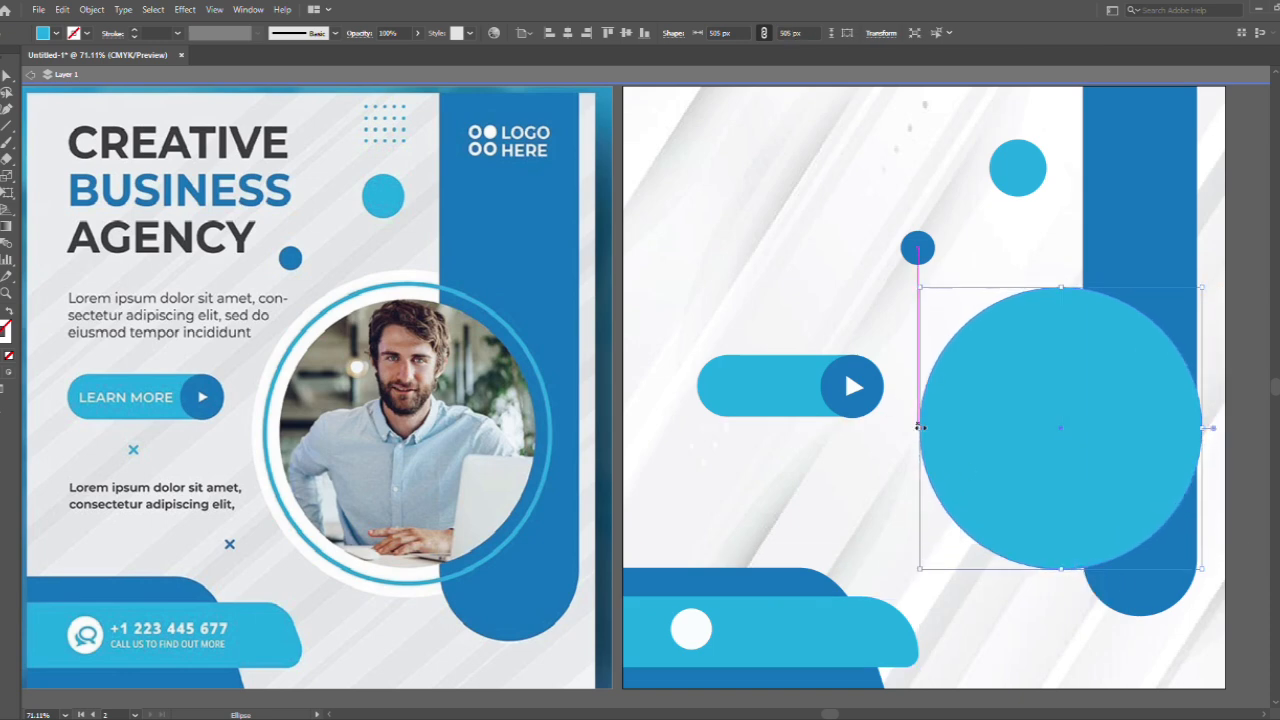
{"action": "left_click_drag", "start_coordinate": [920, 428], "coordinate": [915, 430]}
{"action": "key", "text": "i"}
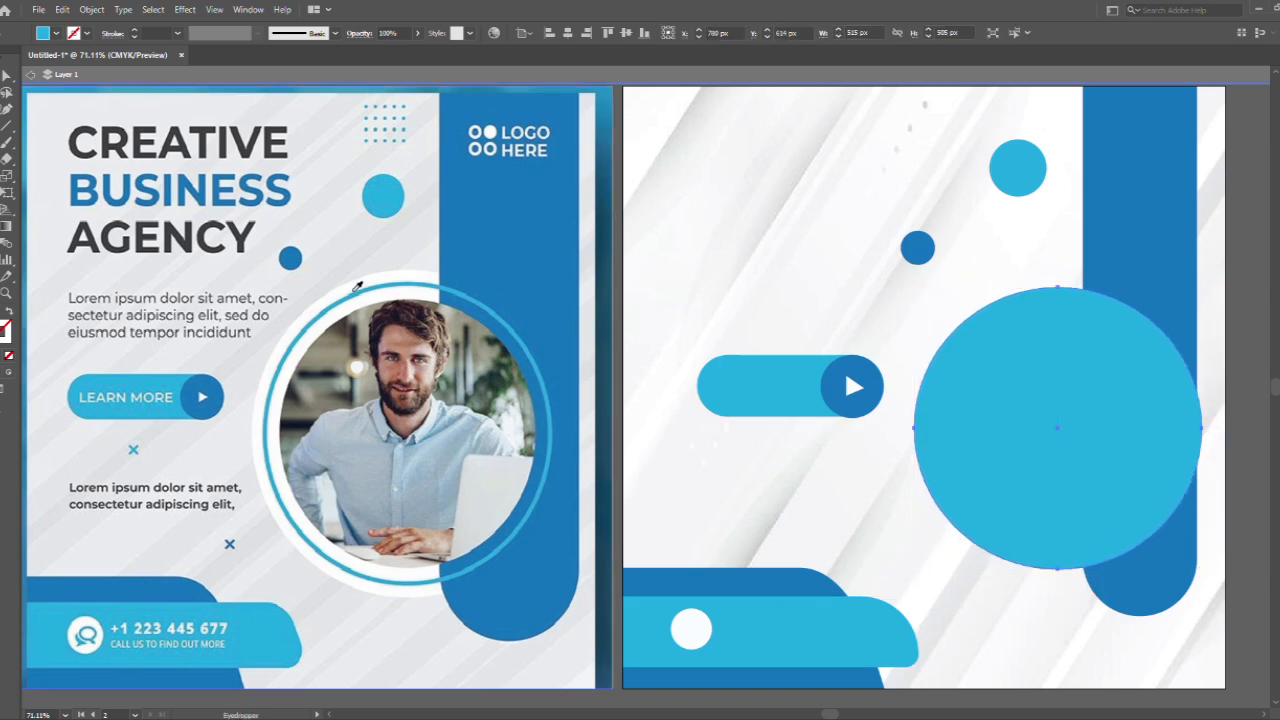
{"action": "left_click", "coordinate": [1213, 435]}
- Move the large white circle below the dark-blue column in the layer stacking order, just above the locked background
{"action": "left_click", "coordinate": [1278, 394]}
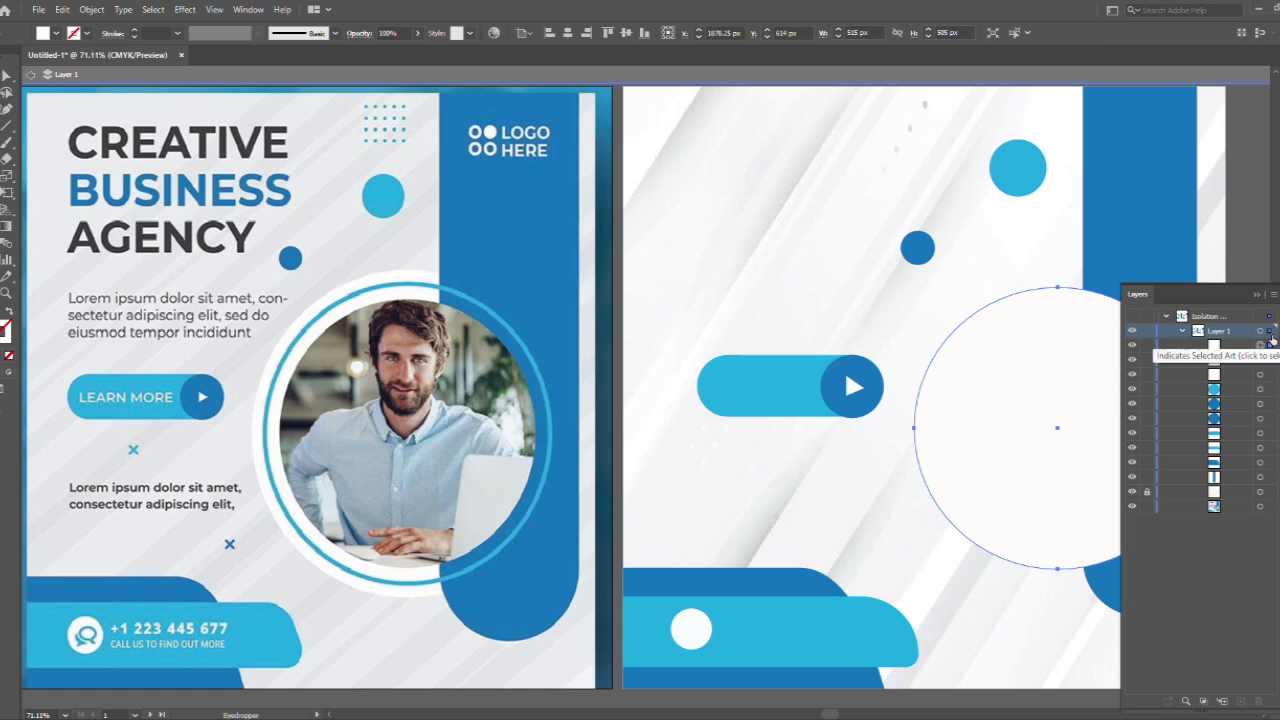
{"action": "left_click", "coordinate": [1132, 346]}
{"action": "left_click", "coordinate": [1132, 346]}
{"action": "left_click_drag", "start_coordinate": [1222, 349], "coordinate": [1217, 485]}
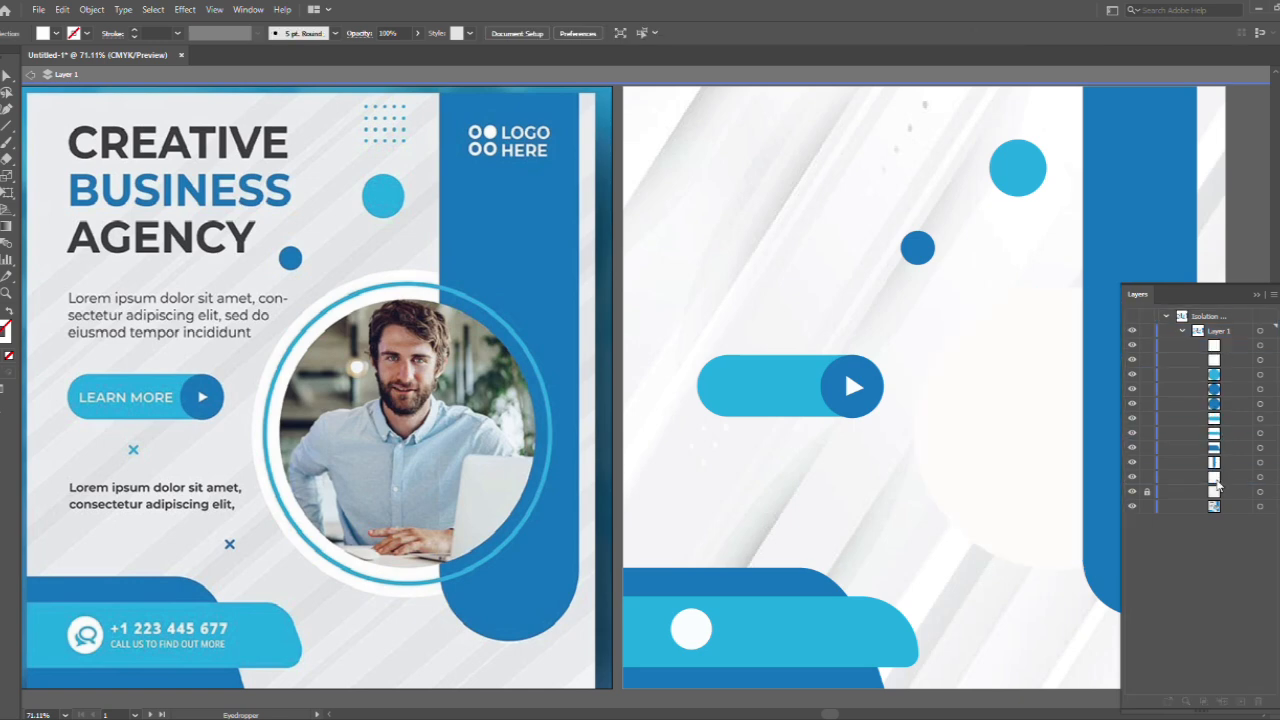
- Widen the dark-blue column toward the artboard's right edge to about 235 px
{"action": "key", "text": "v"}
{"action": "left_click", "coordinate": [1107, 244]}
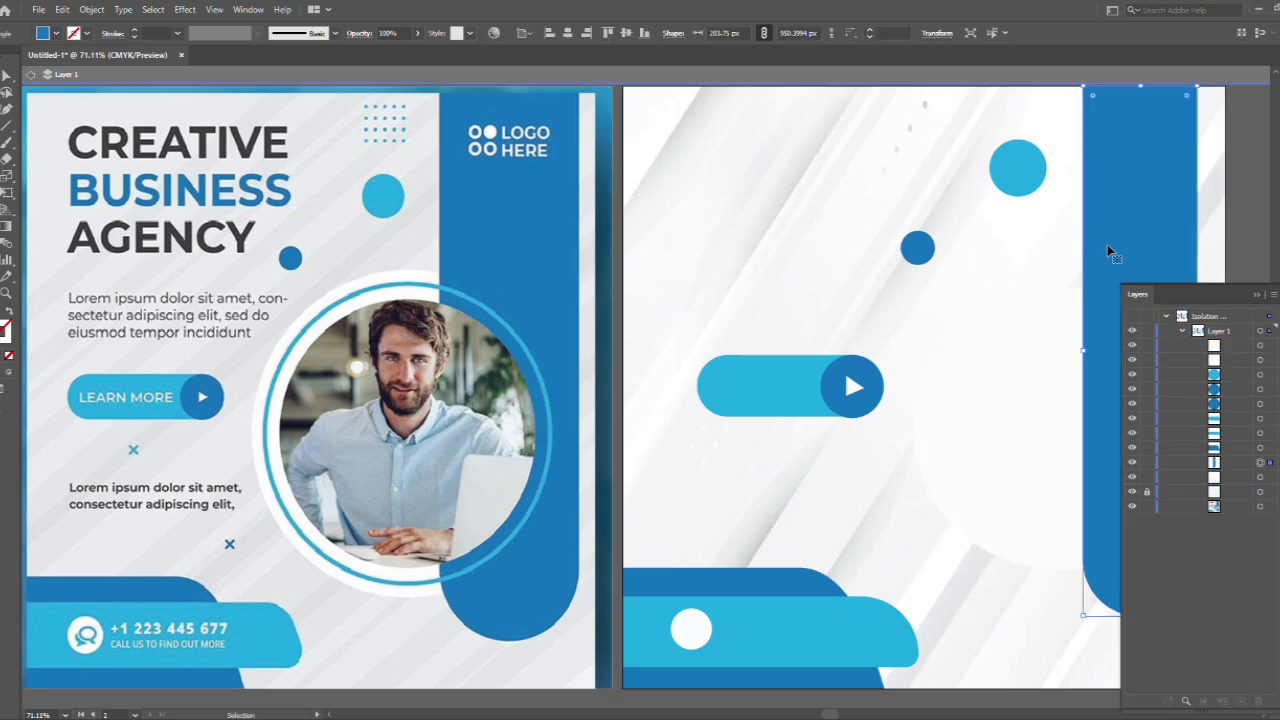
{"action": "left_click", "coordinate": [1083, 353]}
{"action": "left_click_drag", "start_coordinate": [1197, 350], "coordinate": [1216, 349]}
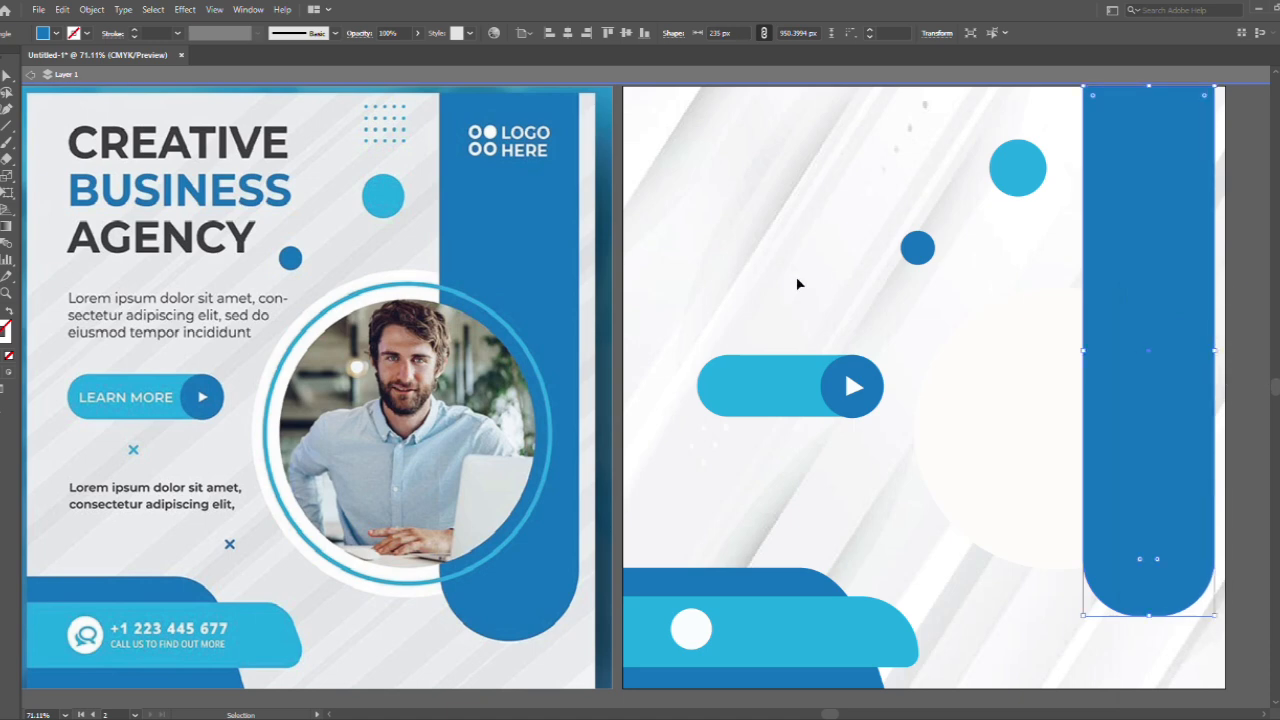
- Draw an ellipse about 481 × 455 px centered over the large white circle
{"action": "key", "text": "l"}
{"action": "left_click_drag", "start_coordinate": [982, 328], "coordinate": [1207, 548]}
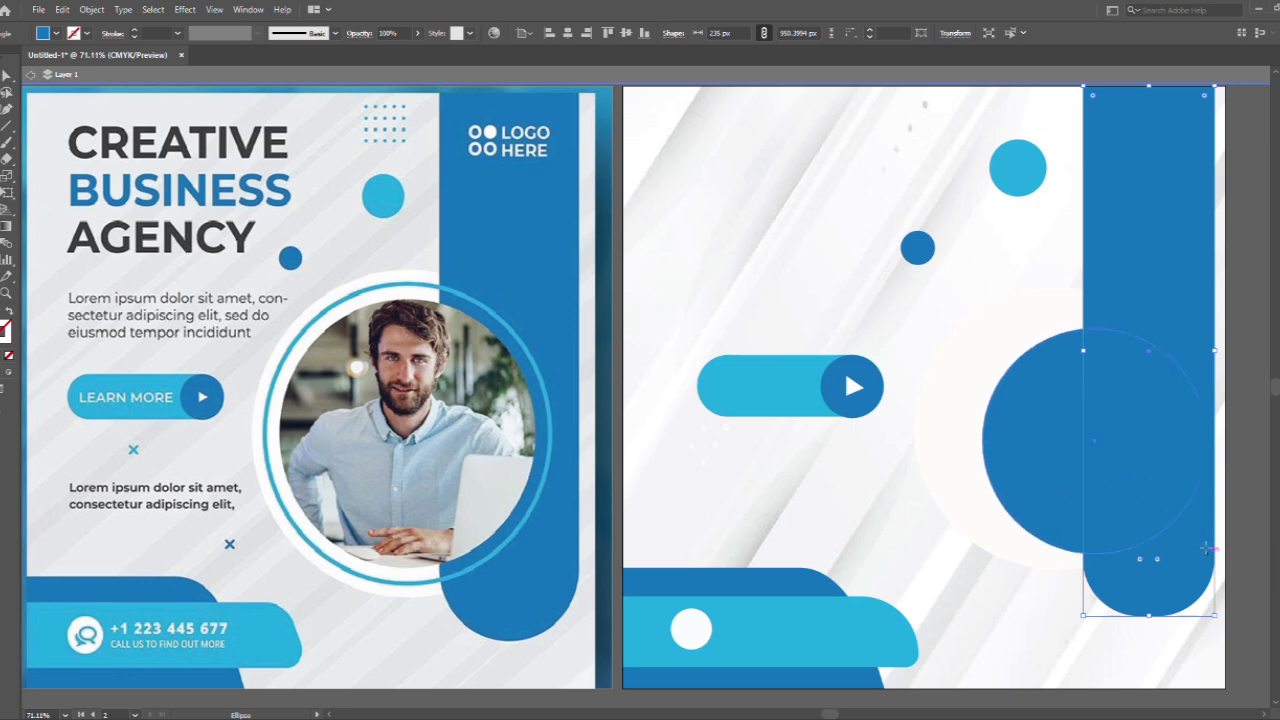
{"action": "left_click_drag", "start_coordinate": [1094, 440], "coordinate": [1041, 416]}
{"action": "left_click_drag", "start_coordinate": [1154, 529], "coordinate": [1198, 554]}
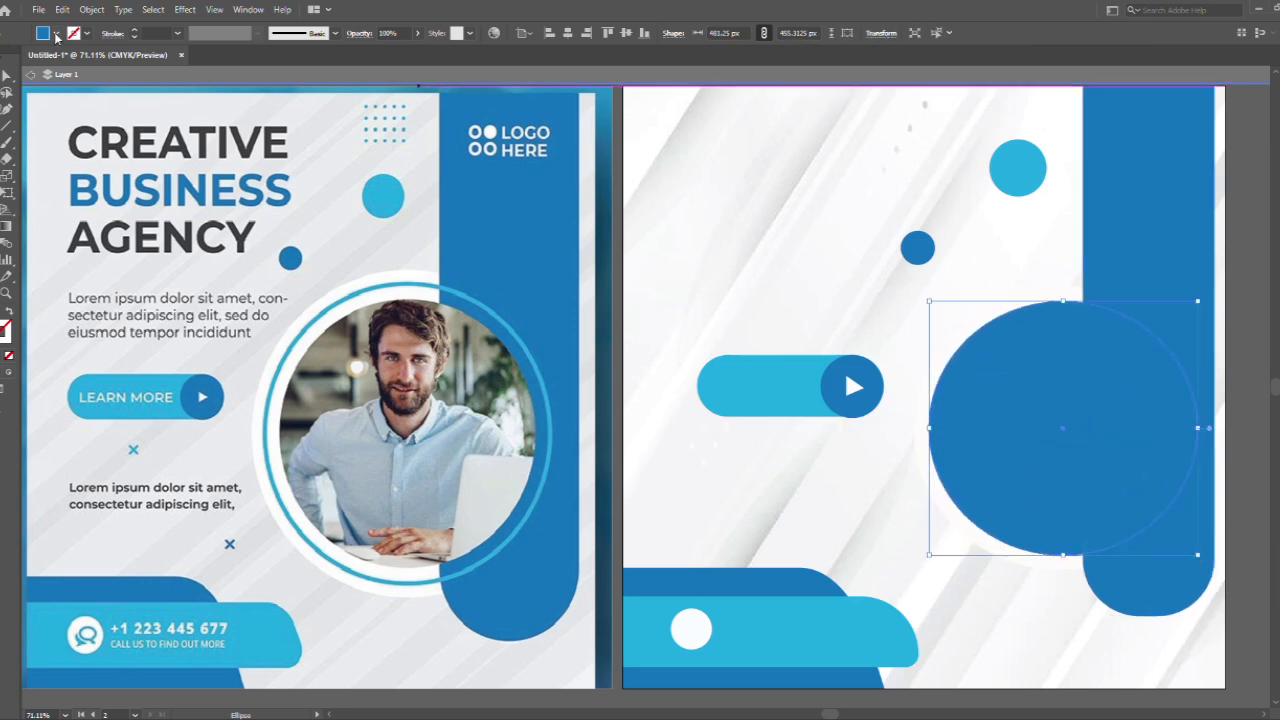
- Remove the new ellipse's fill and give it a light-blue stroke of 10 pt
{"action": "left_click", "coordinate": [56, 36]}
{"action": "left_click", "coordinate": [1, 57]}
{"action": "left_click", "coordinate": [87, 35]}
{"action": "left_click", "coordinate": [87, 35]}
{"action": "left_click", "coordinate": [66, 68]}
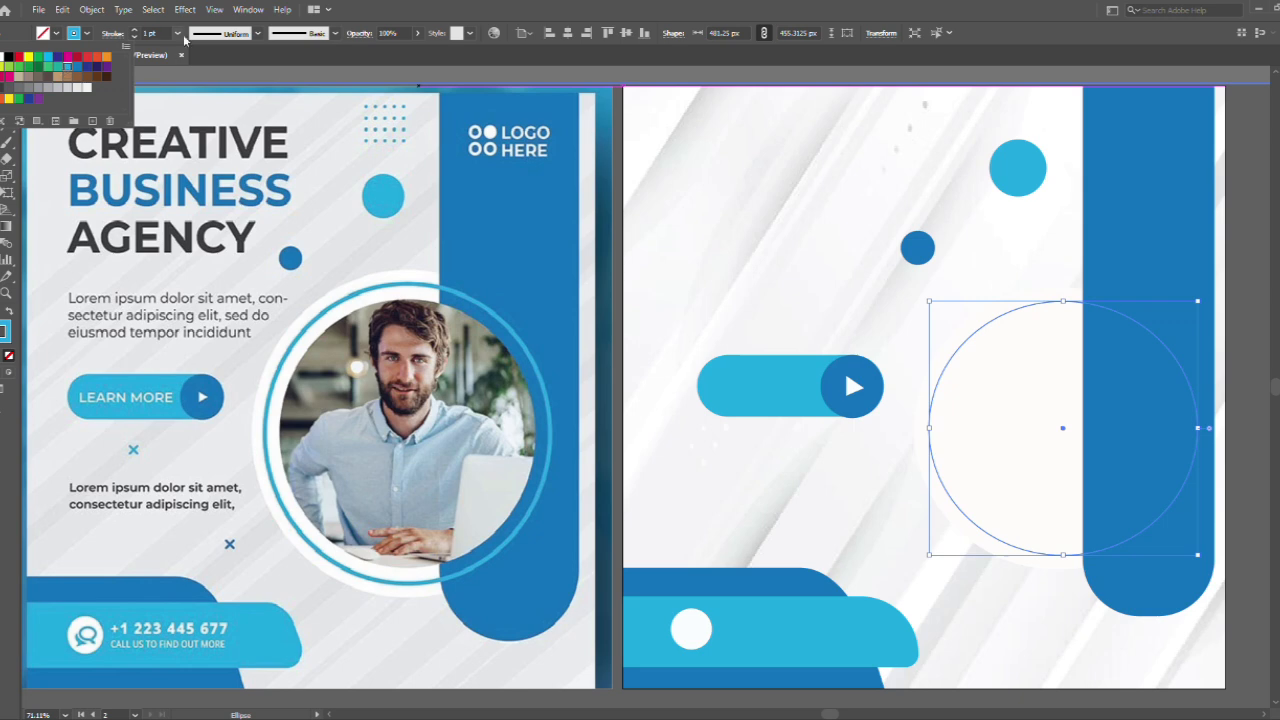
{"action": "left_click", "coordinate": [177, 33]}
{"action": "left_click", "coordinate": [195, 228]}
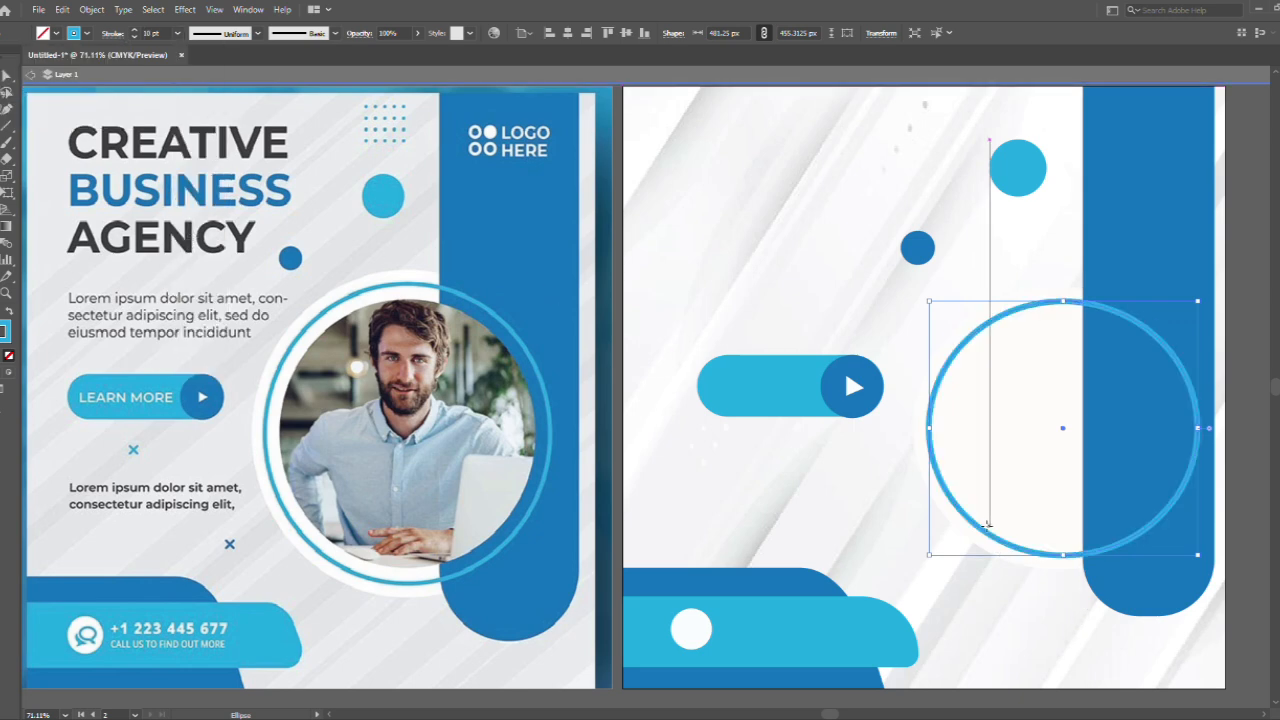
- Draw a circle about 379 px wide centered inside the light-blue ring, with a light-blue fill and no stroke
{"action": "mouse_move", "coordinate": [993, 340]}
{"action": "left_mouse_down"}
{"action": "mouse_move", "coordinate": [1200, 530]}
{"action": "mouse_move", "coordinate": [1205, 550]}
{"action": "left_mouse_up"}
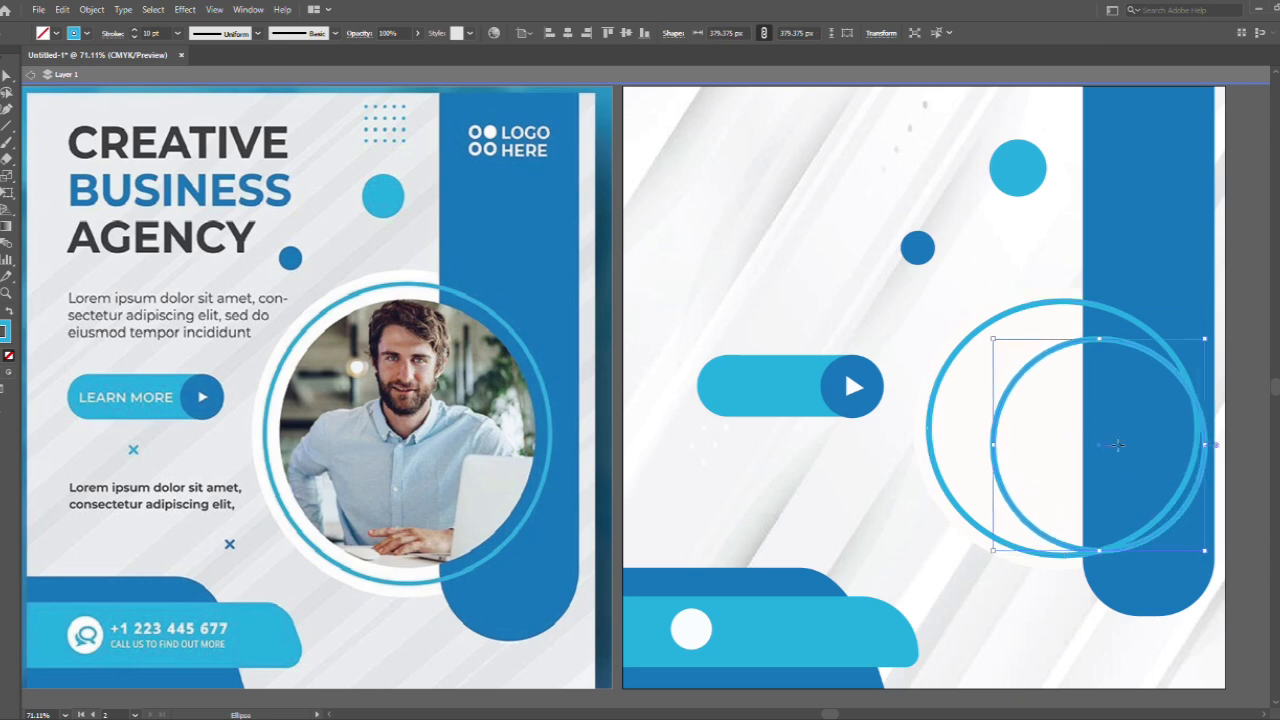
{"action": "left_click_drag", "start_coordinate": [1098, 445], "coordinate": [1063, 428]}
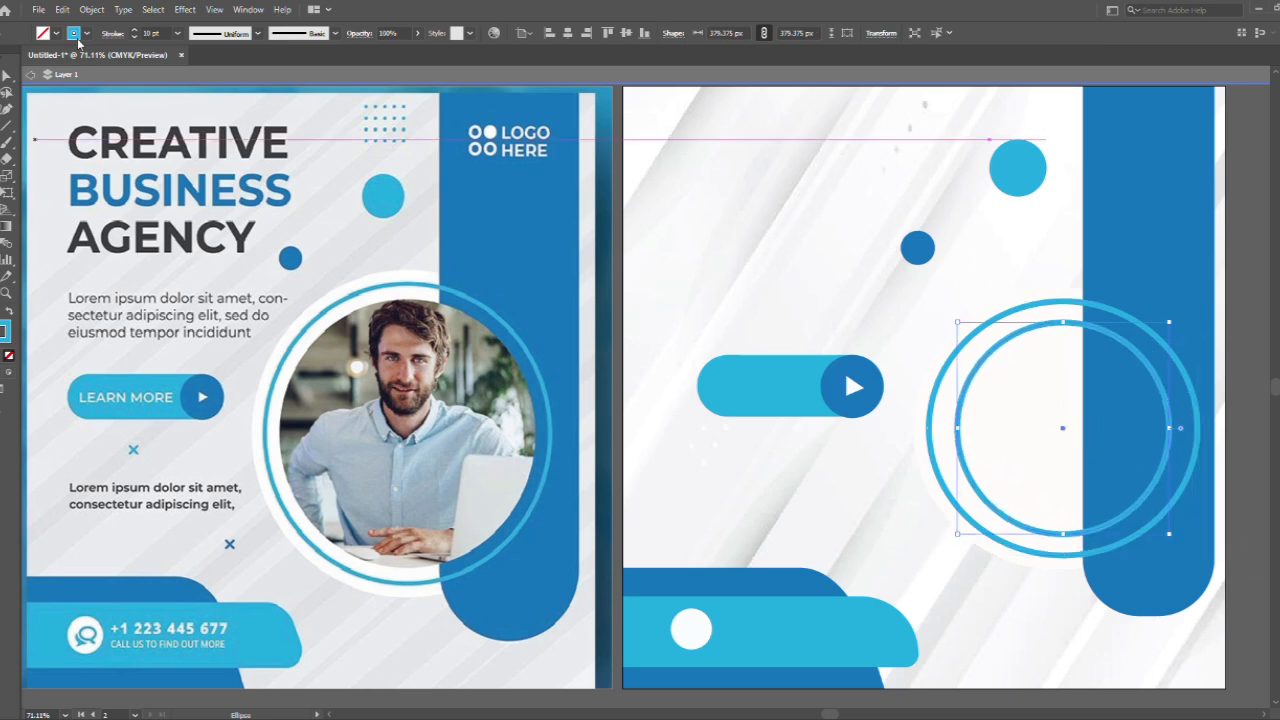
{"action": "left_click", "coordinate": [56, 33]}
{"action": "left_click", "coordinate": [48, 57]}
{"action": "left_click", "coordinate": [86, 34]}
{"action": "left_click", "coordinate": [1, 57]}
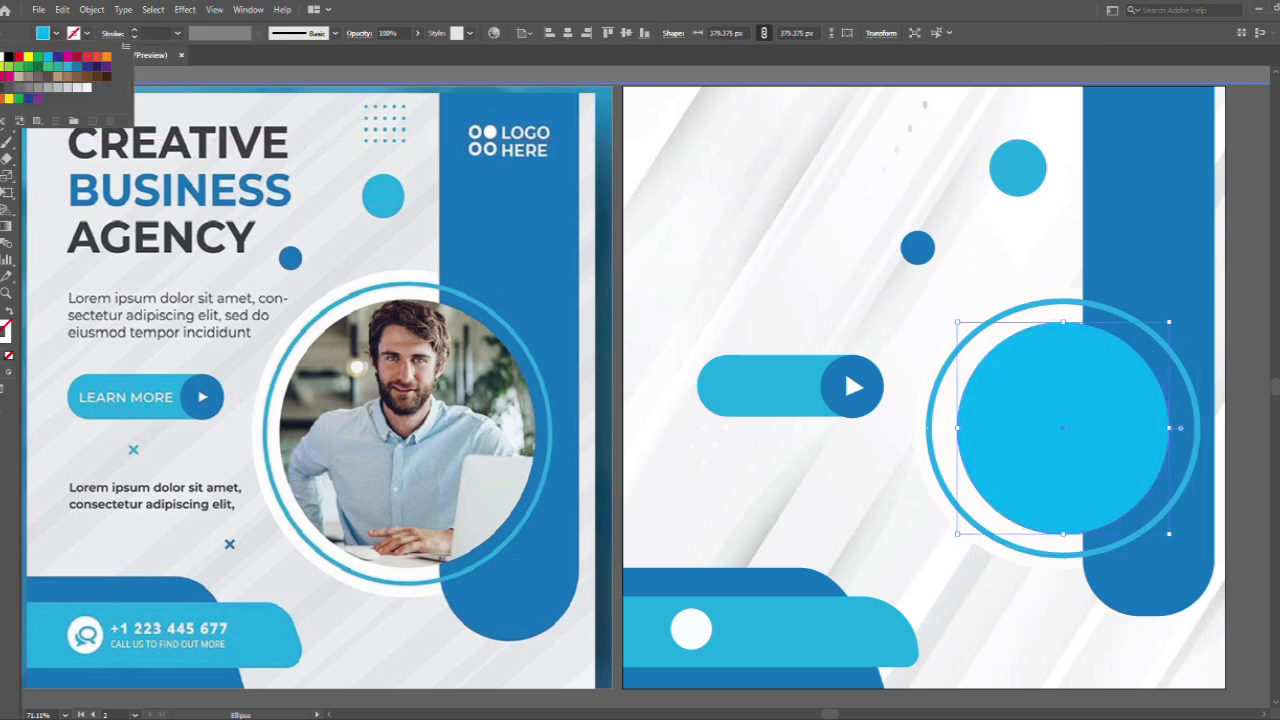
- Enlarge the filled light-blue circle inside the ring to about 411 × 402.5 px
{"action": "left_click", "coordinate": [959, 430]}
{"action": "left_click_drag", "start_coordinate": [957, 428], "coordinate": [948, 428]}
{"action": "left_click_drag", "start_coordinate": [1060, 322], "coordinate": [1060, 316]}
{"action": "left_click_drag", "start_coordinate": [1181, 428], "coordinate": [1183, 429]}
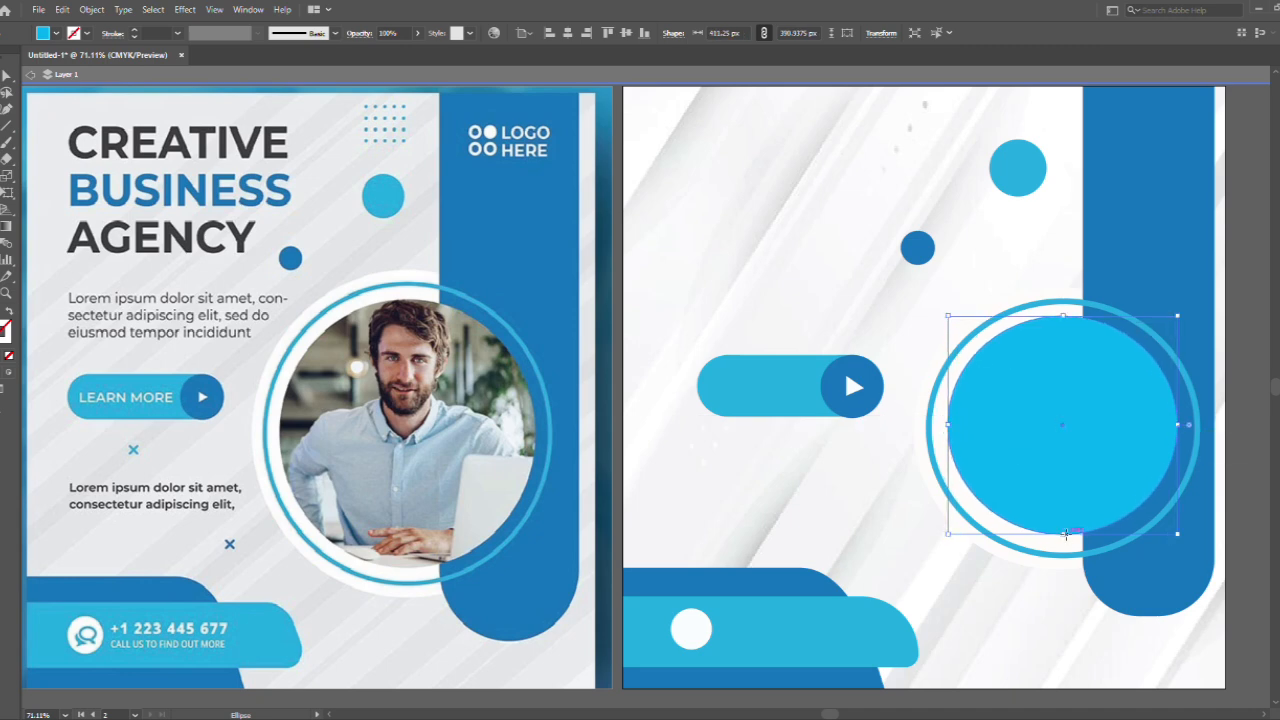
{"action": "left_click_drag", "start_coordinate": [1062, 537], "coordinate": [1062, 541]}
- Try to place the image business-man-owner-company-office_1303-16046 from the download image folder
{"action": "left_click", "coordinate": [39, 9]}
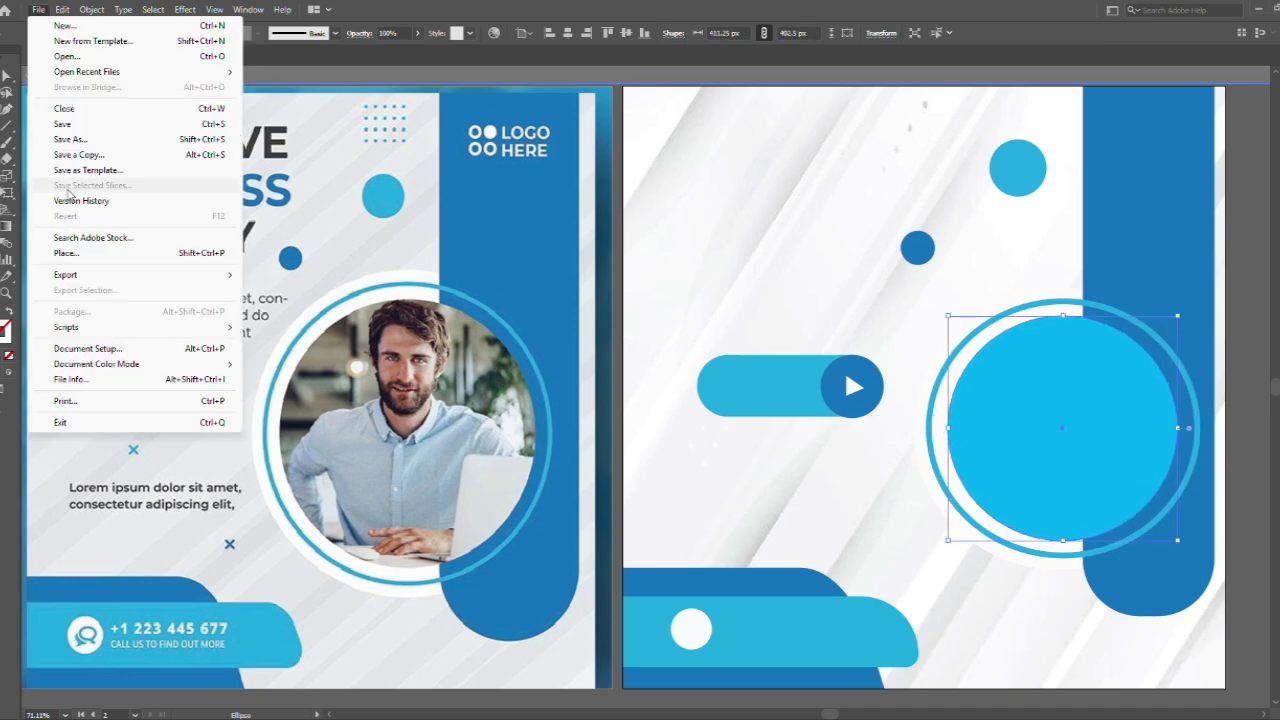
{"action": "left_click", "coordinate": [100, 253]}
{"action": "left_click", "coordinate": [218, 43]}
{"action": "left_click", "coordinate": [239, 62]}
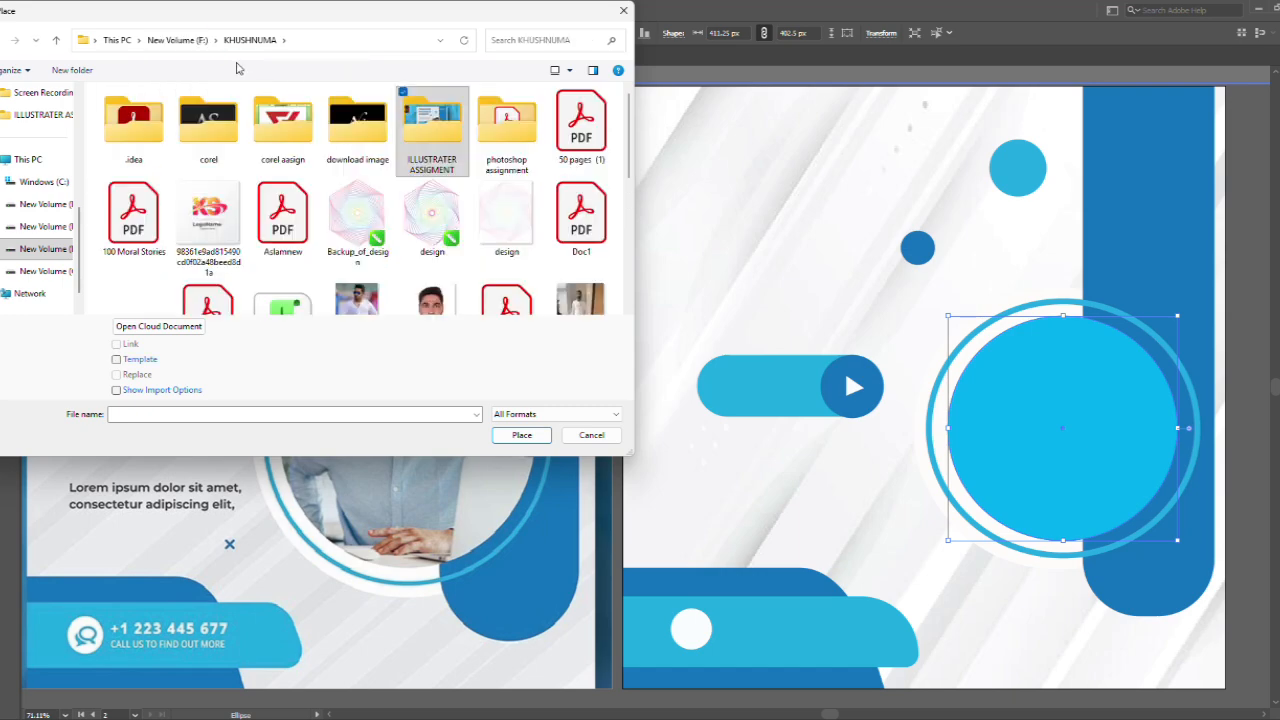
{"action": "double_click", "coordinate": [362, 146]}
{"action": "scroll", "coordinate": [435, 188], "scroll_direction": "down", "scroll_amount": 3}
{"action": "left_click", "coordinate": [134, 250]}
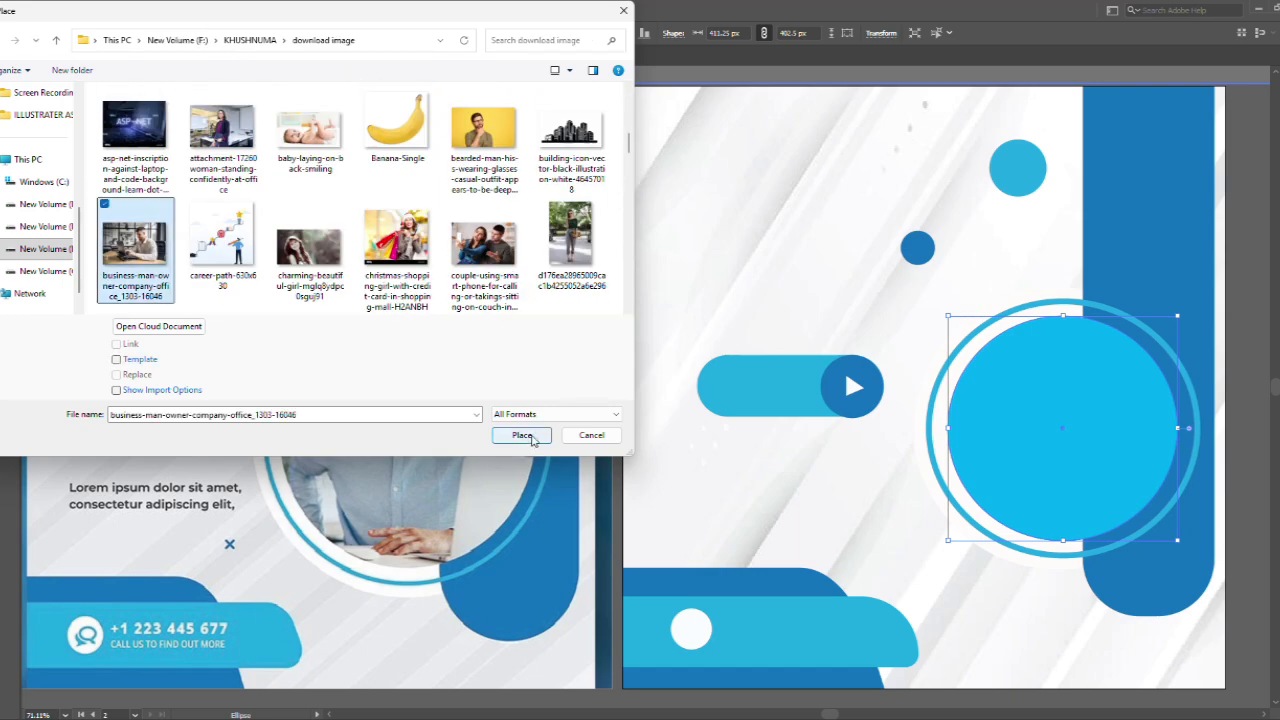
{"action": "left_click", "coordinate": [522, 435]}
{"action": "left_click", "coordinate": [771, 382]}
{"action": "left_click", "coordinate": [39, 9]}
{"action": "left_click", "coordinate": [66, 253]}
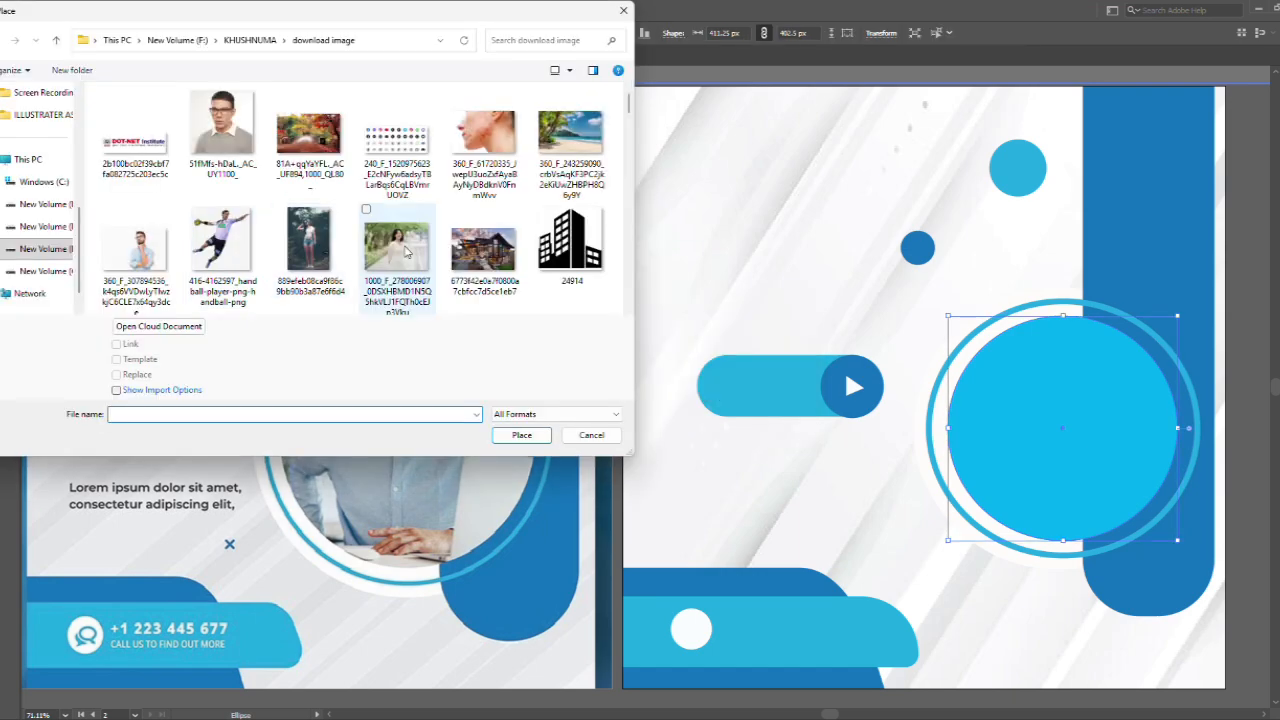
{"action": "scroll", "coordinate": [406, 256], "scroll_direction": "down", "scroll_amount": 1}
{"action": "scroll", "coordinate": [406, 256], "scroll_direction": "up", "scroll_amount": 3}
{"action": "scroll", "coordinate": [406, 256], "scroll_direction": "down", "scroll_amount": 3}
{"action": "scroll", "coordinate": [406, 256], "scroll_direction": "down", "scroll_amount": 2}
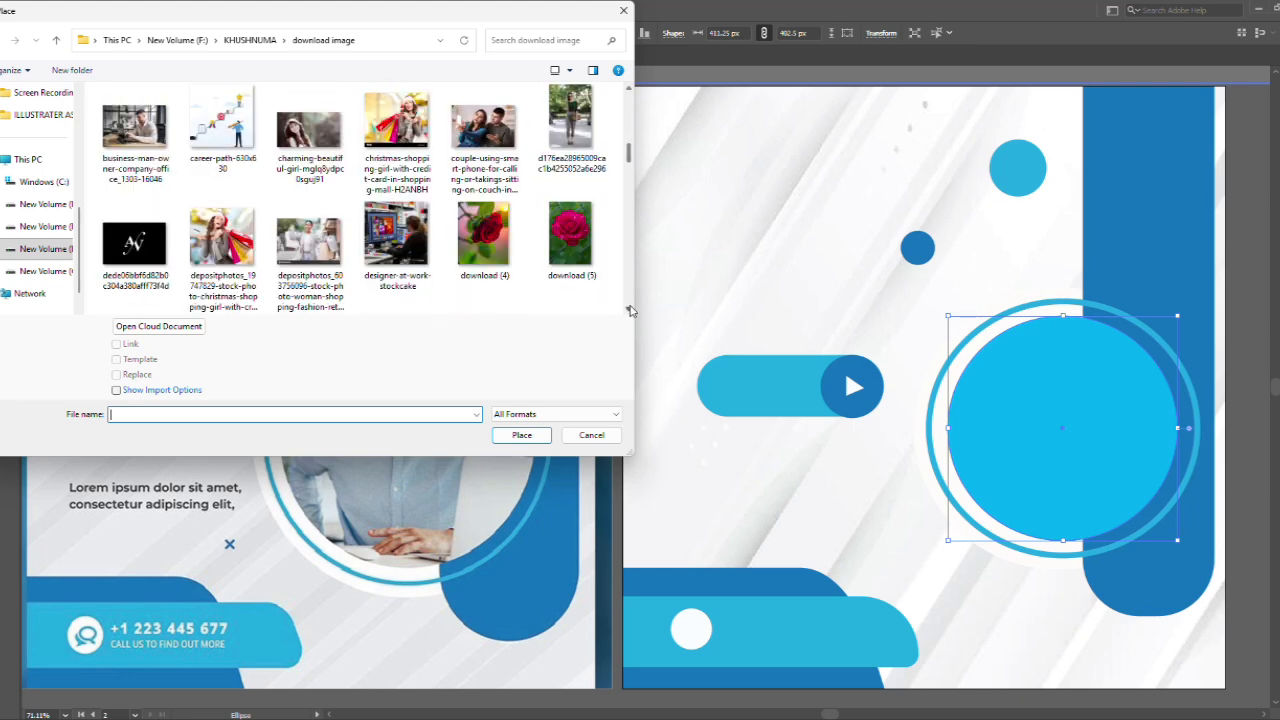
{"action": "scroll", "coordinate": [630, 311], "scroll_direction": "down", "scroll_amount": 5}
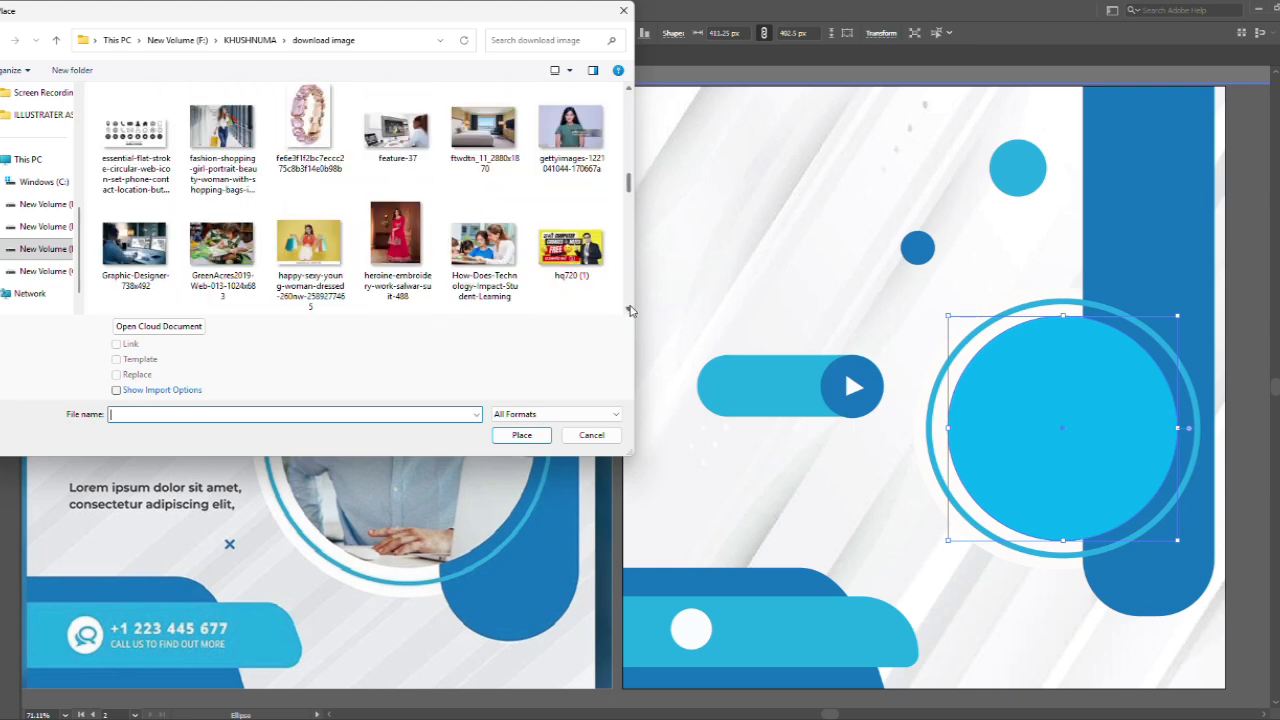
{"action": "scroll", "coordinate": [630, 311], "scroll_direction": "down", "scroll_amount": 2}
{"action": "scroll", "coordinate": [630, 311], "scroll_direction": "down", "scroll_amount": 1}
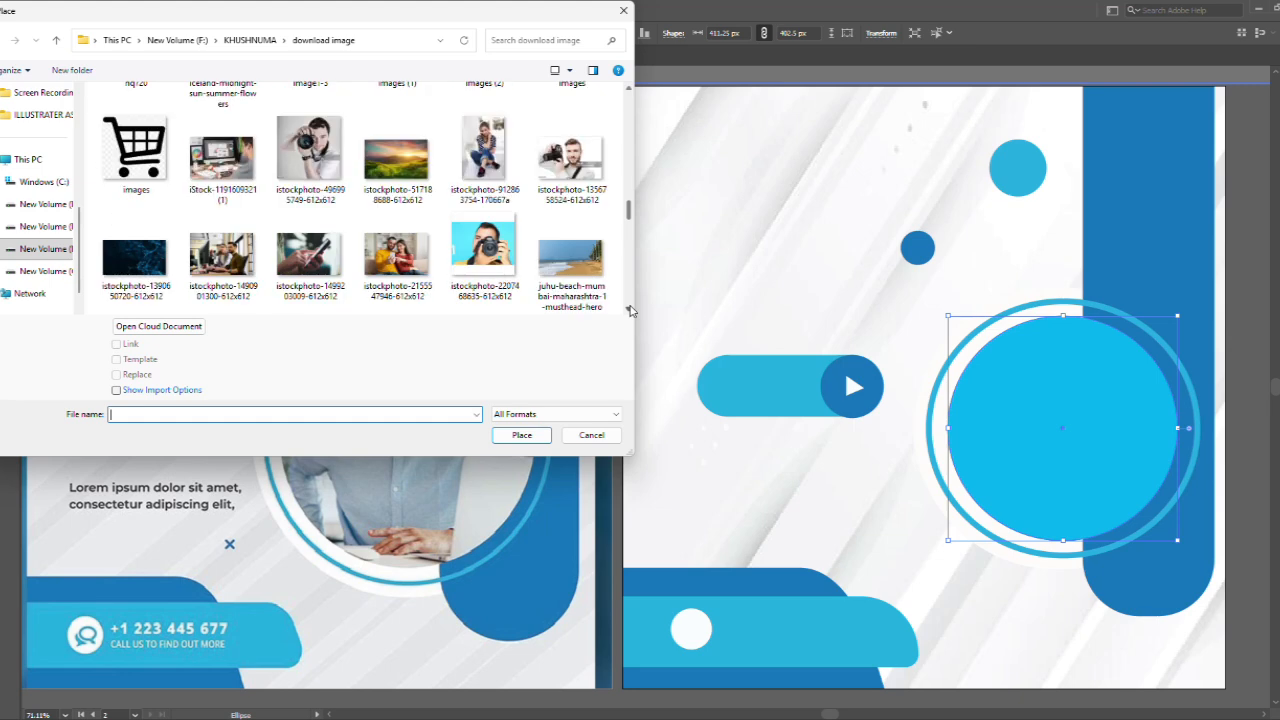
{"action": "left_click", "coordinate": [252, 273]}
{"action": "double_click", "coordinate": [252, 273]}
{"action": "left_click_drag", "start_coordinate": [947, 330], "coordinate": [1192, 493]}
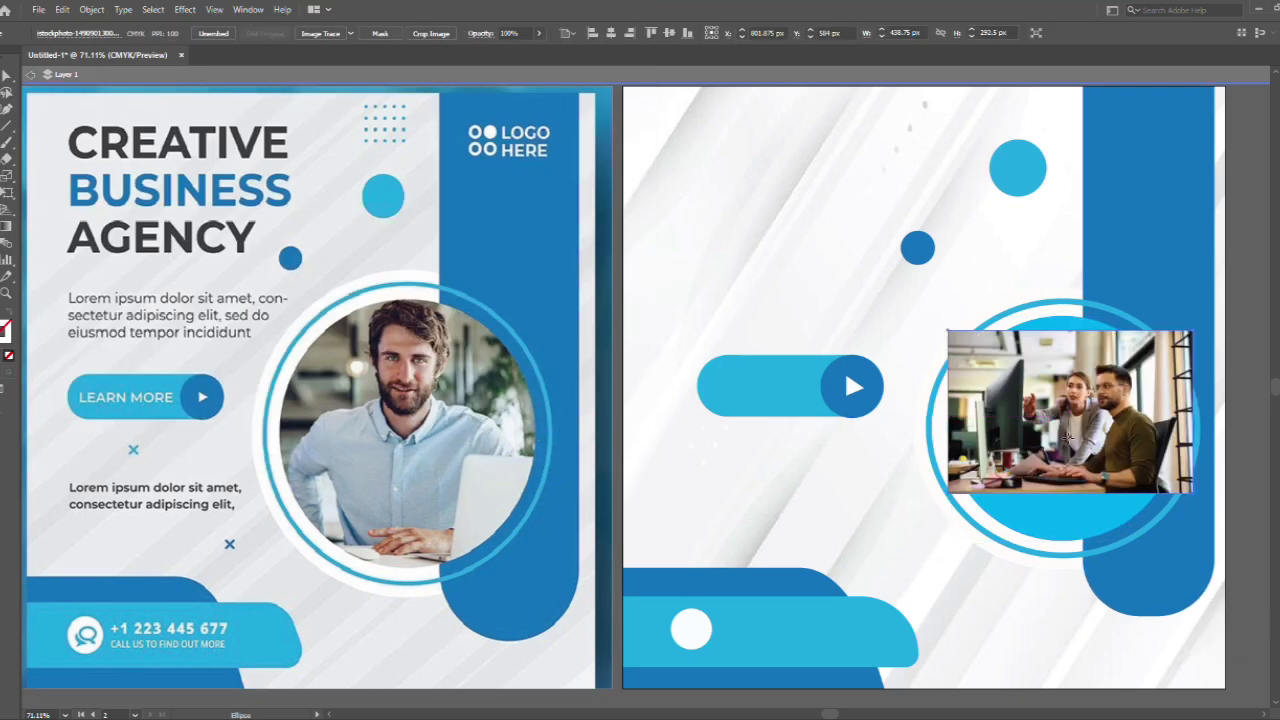
{"action": "left_click_drag", "start_coordinate": [1070, 411], "coordinate": [1067, 395]}
{"action": "left_click_drag", "start_coordinate": [1068, 477], "coordinate": [1069, 541]}
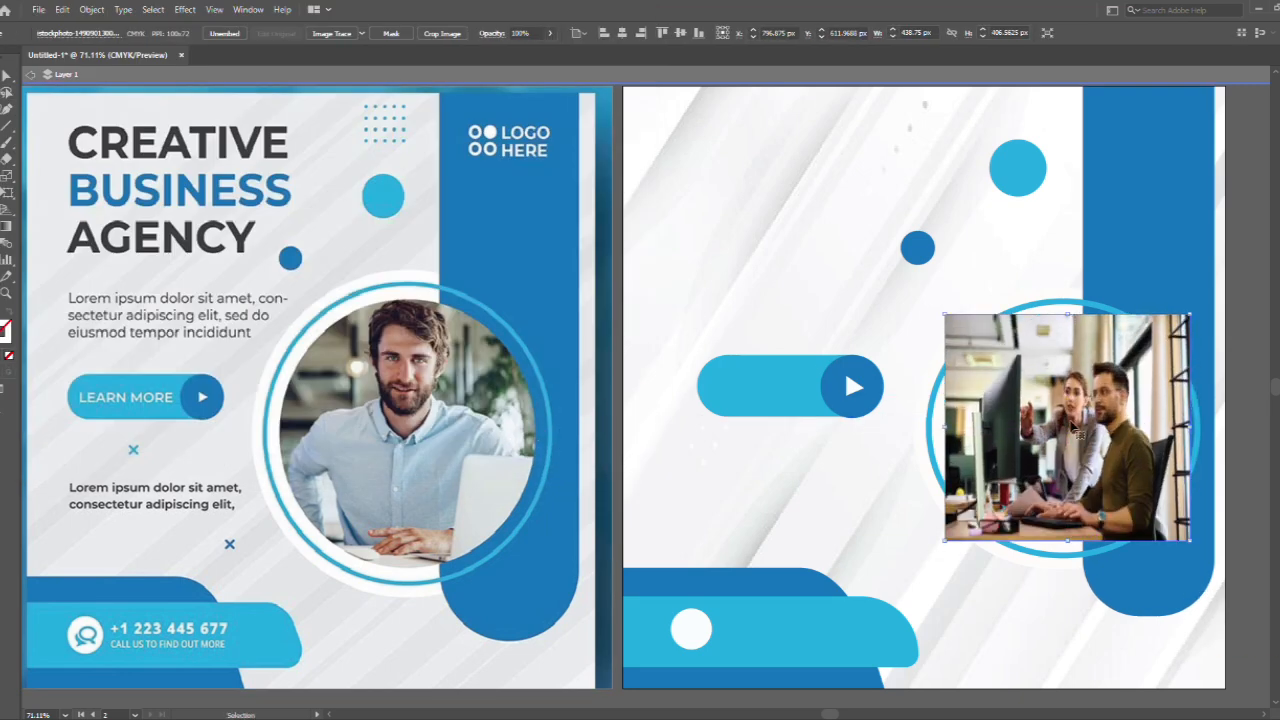
- Send the office photo behind the filled light-blue circle and make a clipping mask from that circle
{"action": "right_click", "coordinate": [1070, 421]}
{"action": "mouse_move", "coordinate": [1148, 576]}
{"action": "left_click", "coordinate": [972, 606]}
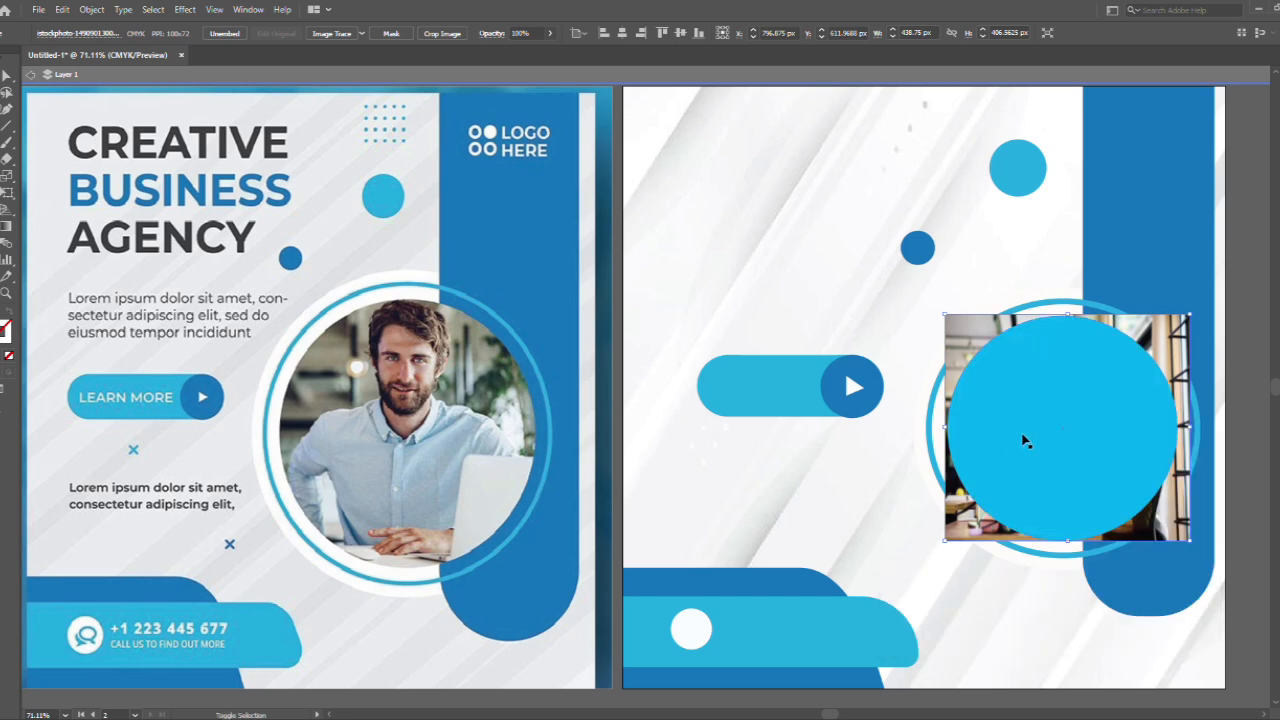
{"action": "left_click", "coordinate": [1034, 598]}
{"action": "left_click", "coordinate": [1019, 624]}
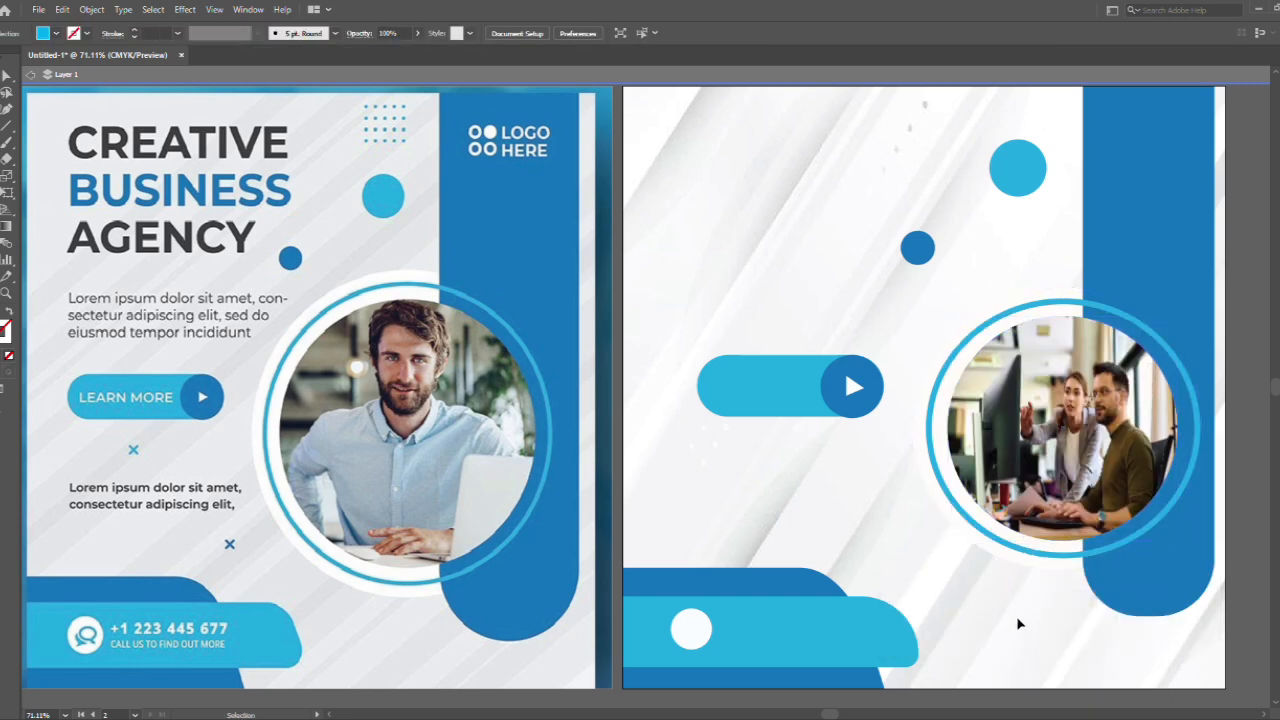
- Stretch the white circle, ring and clipped photo slightly downward together, and round the dark-blue column's corners a little more
{"action": "left_click", "coordinate": [1034, 306]}
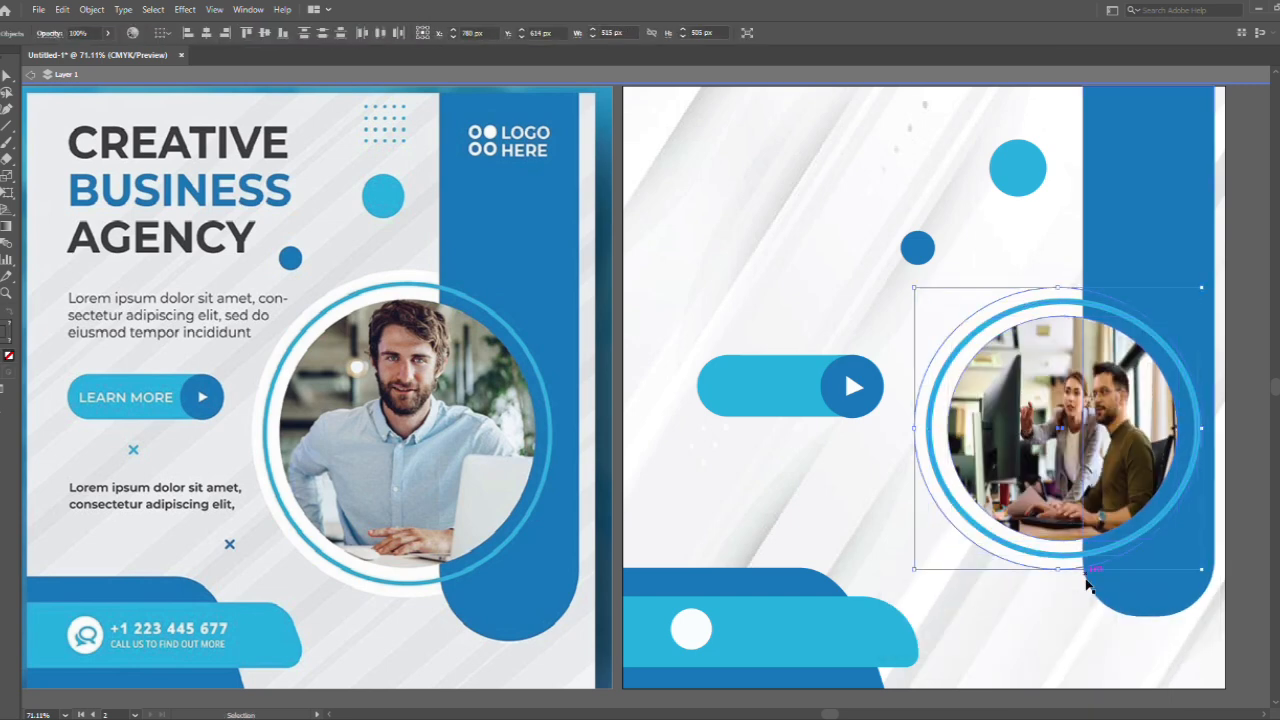
{"action": "left_click_drag", "start_coordinate": [1060, 568], "coordinate": [1061, 577]}
{"action": "left_click", "coordinate": [1165, 600]}
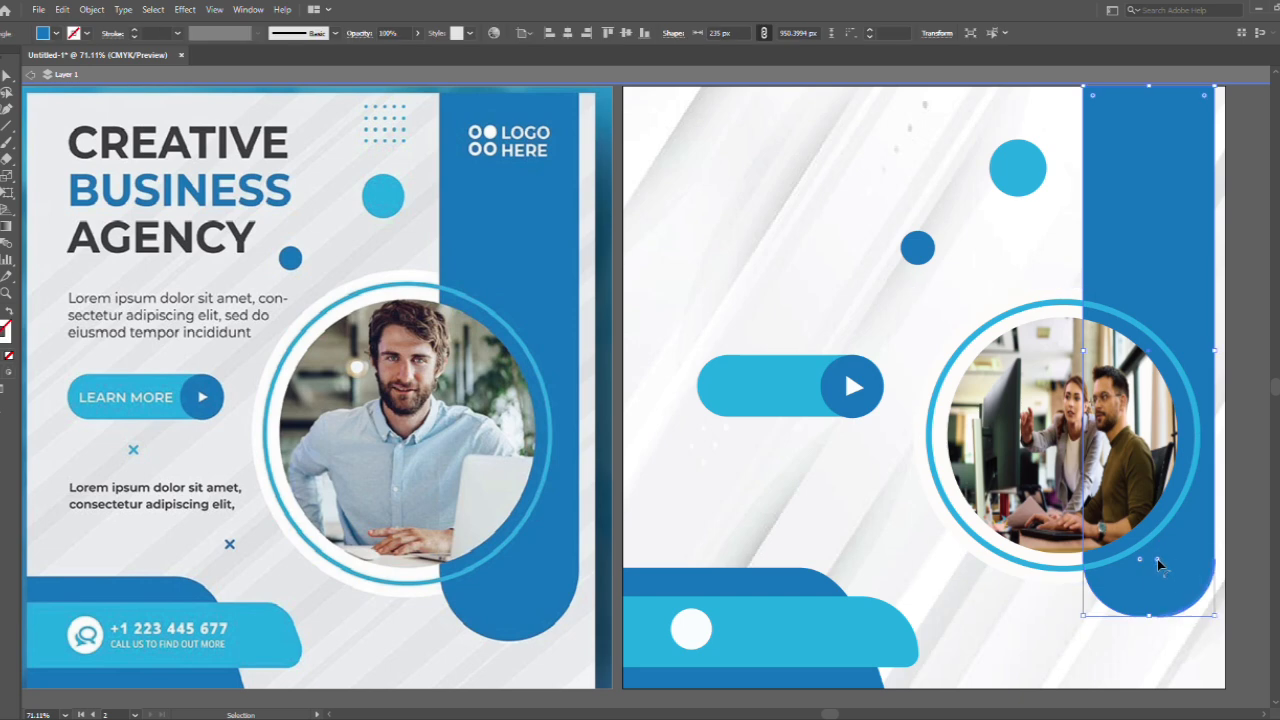
{"action": "left_click", "coordinate": [1144, 656]}
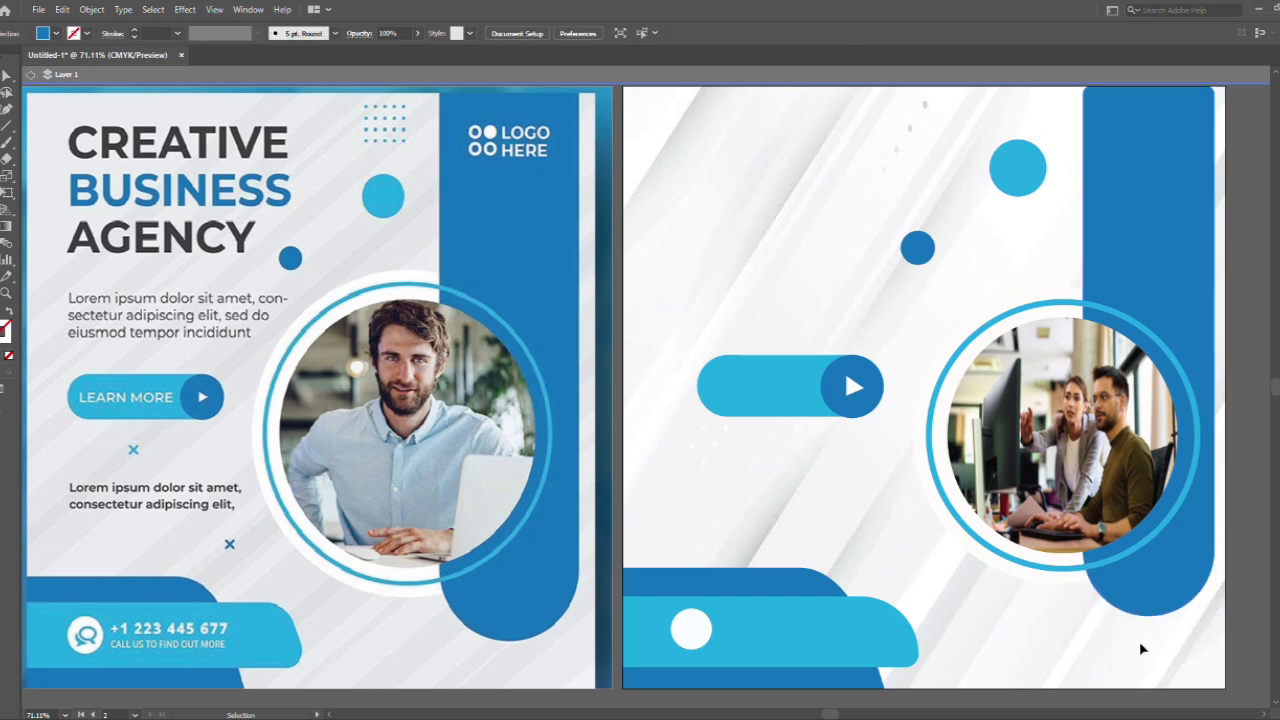
- Shrink the upper light-blue circle to about 87 px and lower it, and move the small dark-blue circle slightly down and left
{"action": "left_click_drag", "start_coordinate": [1025, 160], "coordinate": [1037, 193]}
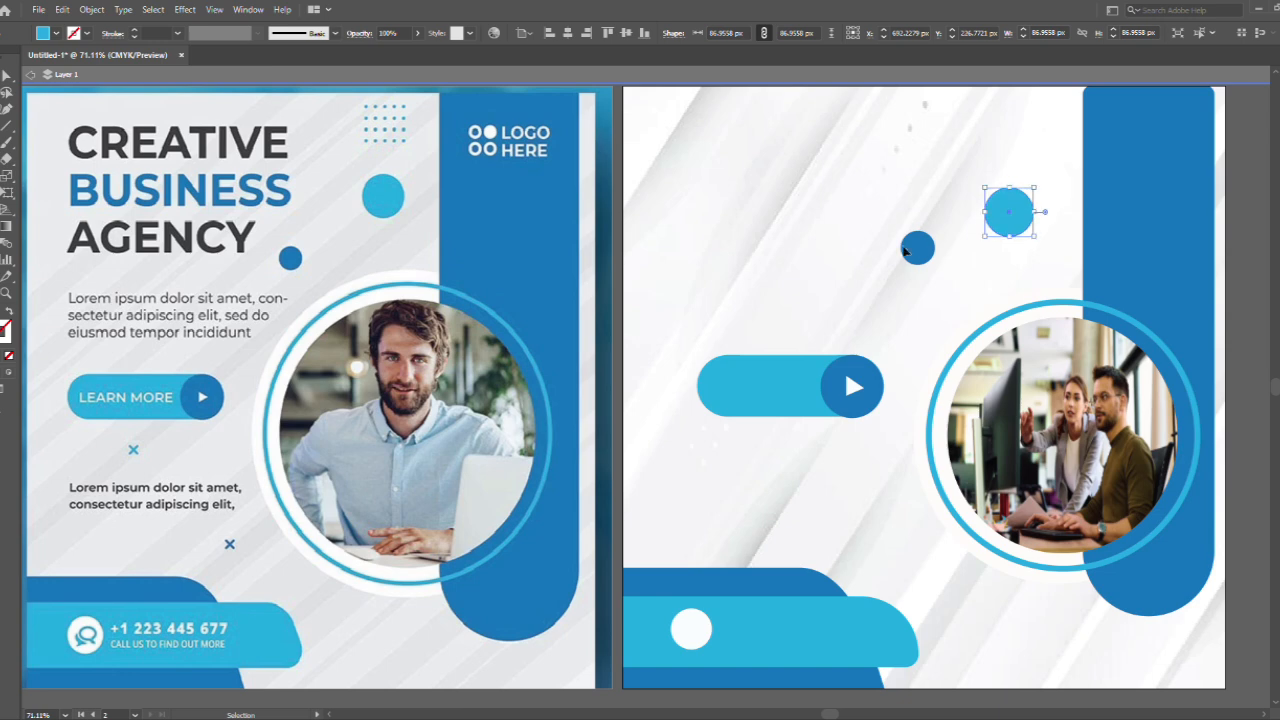
{"action": "left_click_drag", "start_coordinate": [914, 246], "coordinate": [908, 269]}
{"action": "left_click", "coordinate": [953, 241]}
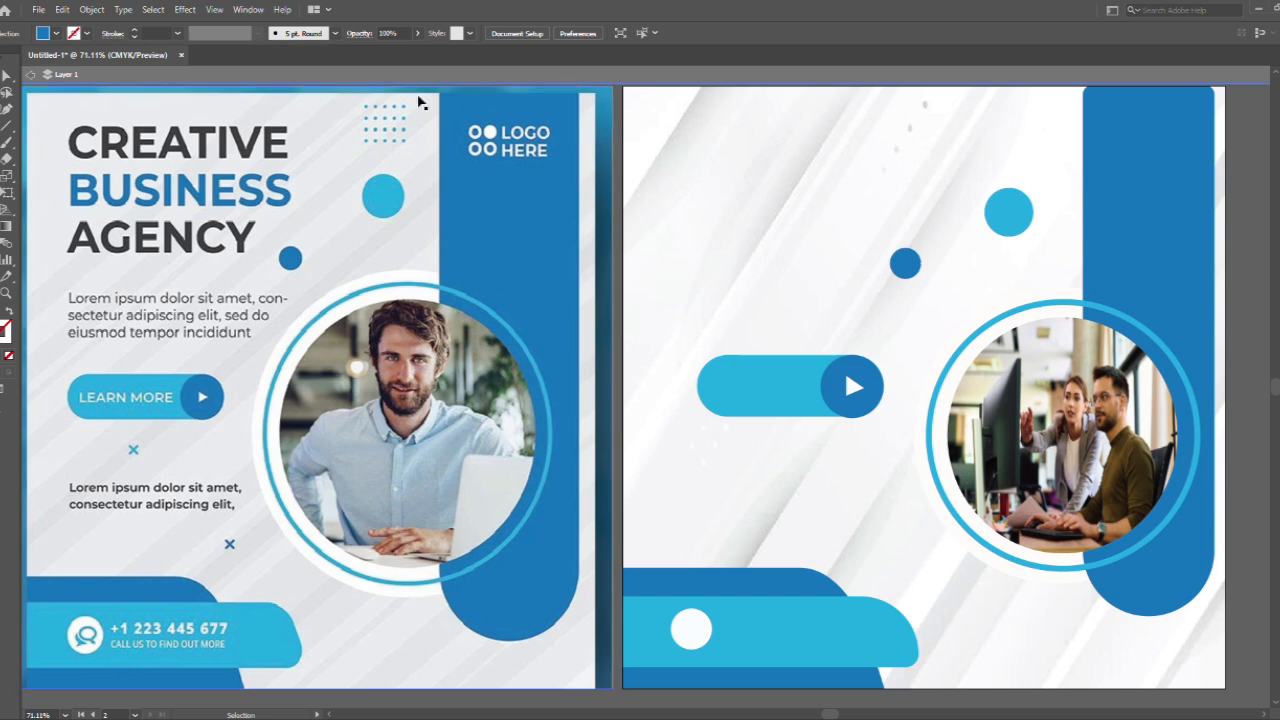
- Exit isolation mode and draw a tiny dot about 14.4 px near the artboard's top edge, in the reference circle's light blue
{"action": "left_click", "coordinate": [40, 76]}
{"action": "key", "text": "i"}
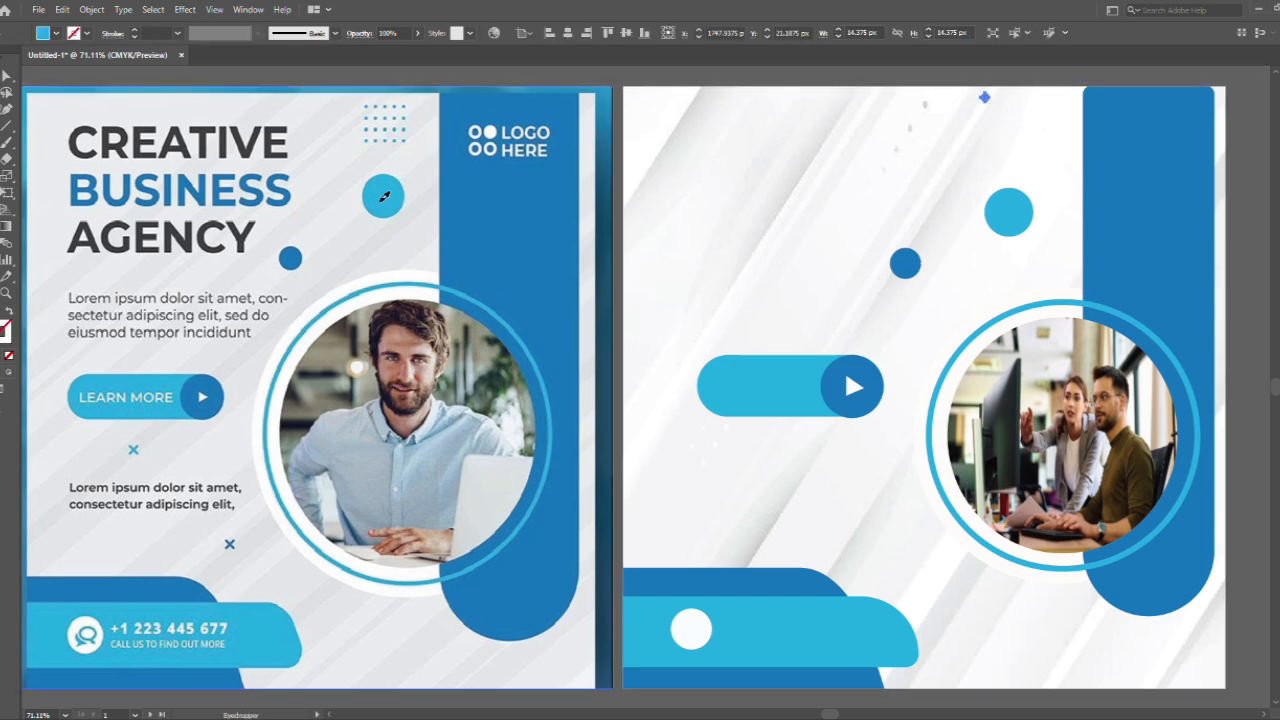
{"action": "key", "text": "v"}
{"action": "left_click", "coordinate": [986, 99]}
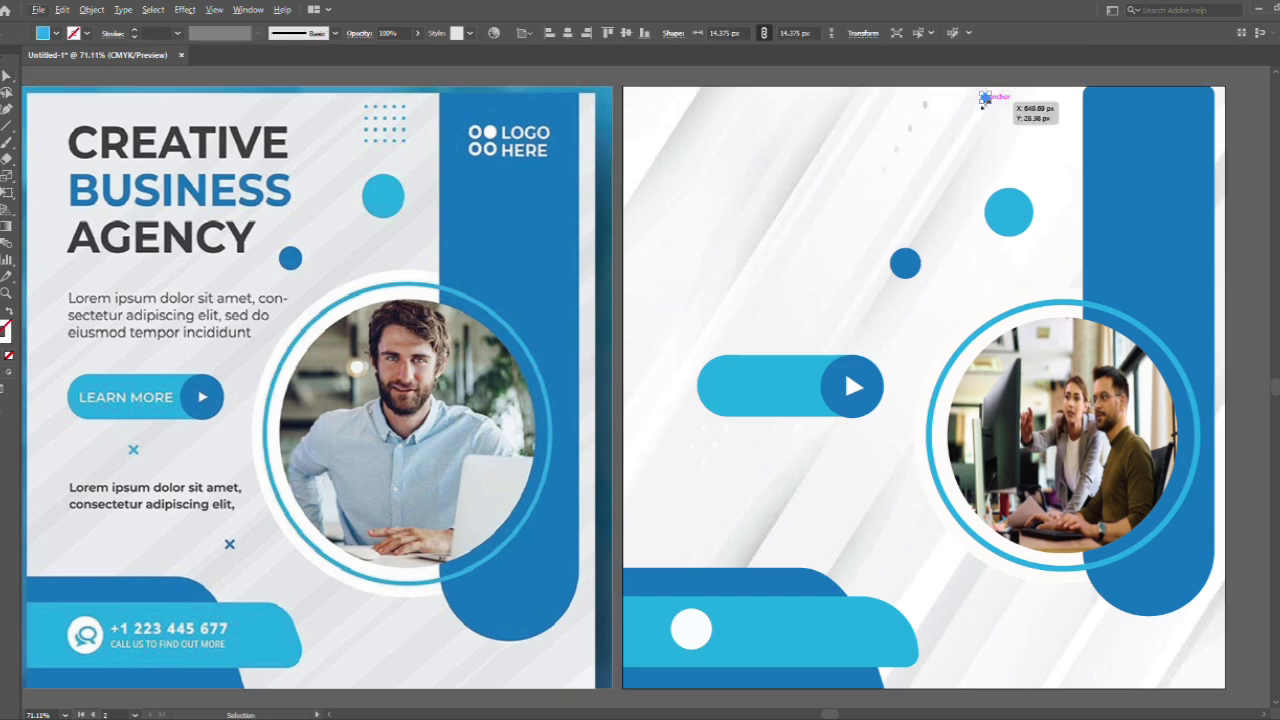
- Duplicate the tiny light-blue dot into a horizontal row of five and copy the row just below
{"action": "left_click_drag", "start_coordinate": [985, 99], "coordinate": [1025, 101]}
{"action": "mouse_move", "coordinate": [1043, 96]}
{"action": "left_mouse_down"}
{"action": "mouse_move", "coordinate": [1072, 107]}
{"action": "mouse_move", "coordinate": [1030, 97]}
{"action": "mouse_move", "coordinate": [1037, 109]}
{"action": "left_mouse_up"}
{"action": "left_click", "coordinate": [964, 83]}
{"action": "left_click_drag", "start_coordinate": [1035, 112], "coordinate": [1049, 145]}
{"action": "left_click", "coordinate": [1013, 78]}
{"action": "left_click", "coordinate": [1008, 96]}
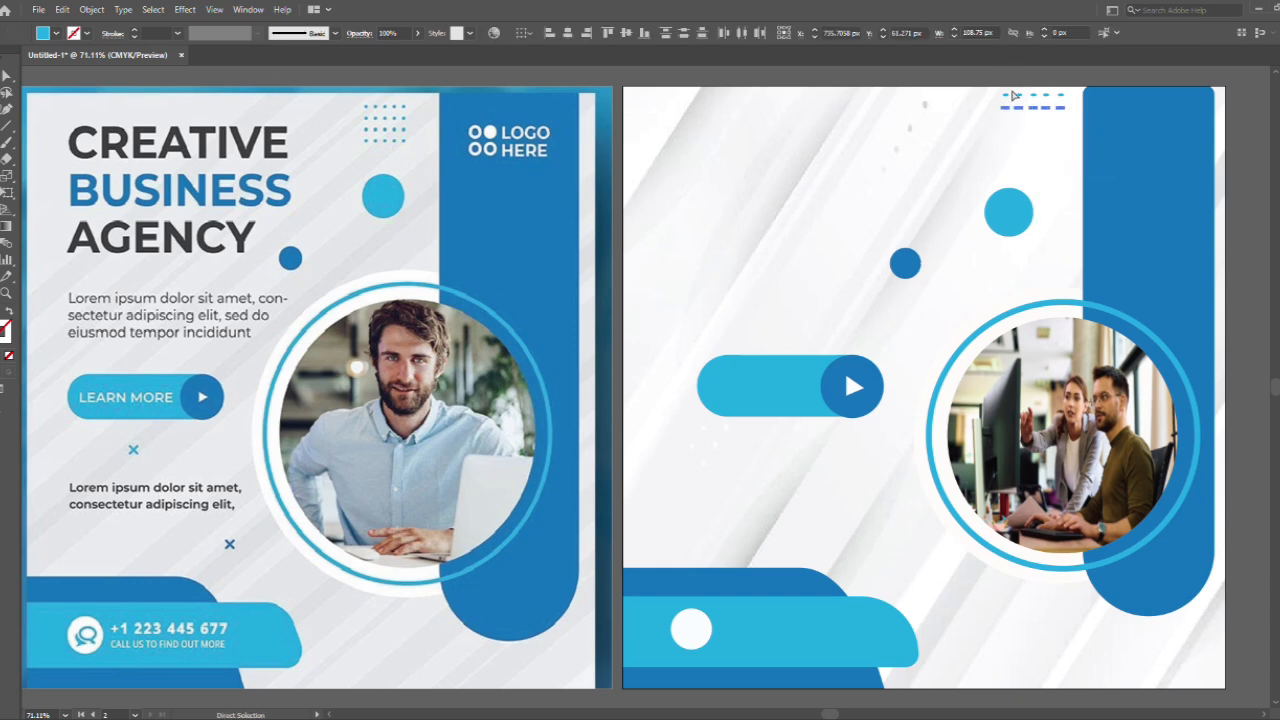
- Remove the second dot row and spread the five light-blue dots into a wider row along the artboard's top edge
{"action": "key", "text": "v"}
{"action": "left_click_drag", "start_coordinate": [1066, 98], "coordinate": [1102, 120]}
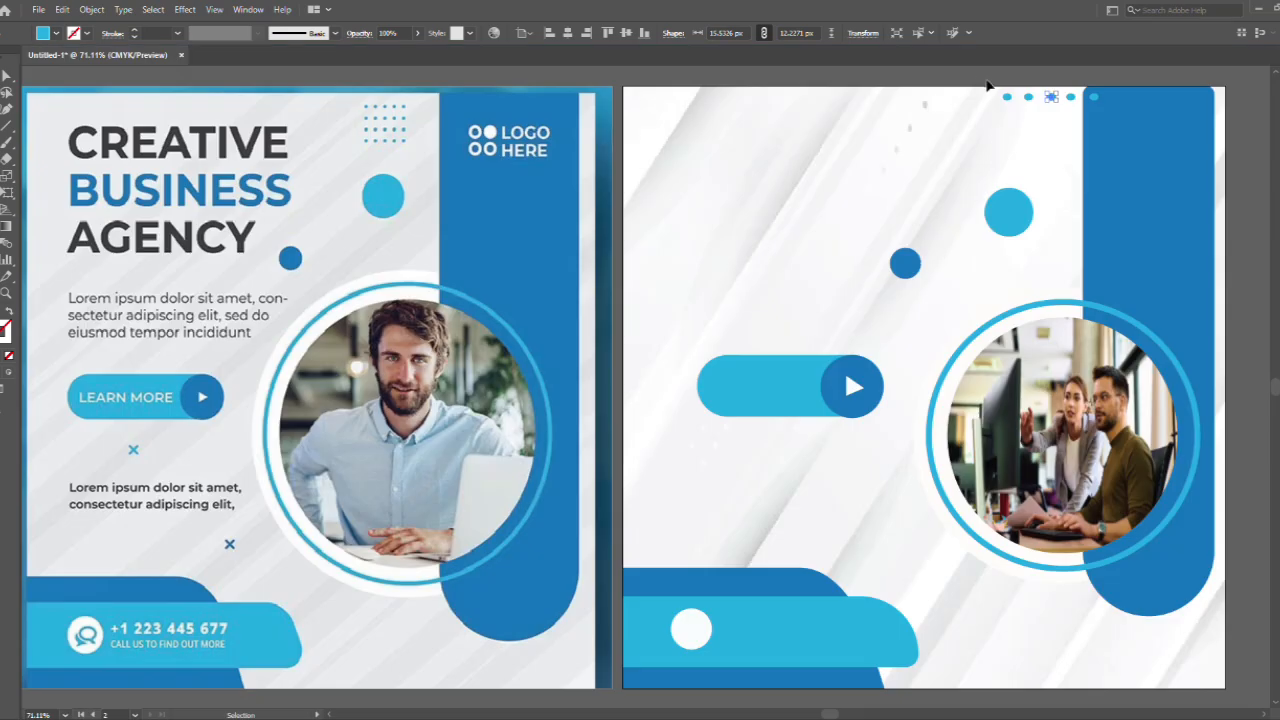
{"action": "left_click_drag", "start_coordinate": [1101, 104], "coordinate": [1107, 119]}
- Lock the dark-blue column in the layer list so the dots over it can be selected separately
{"action": "right_click", "coordinate": [1107, 120]}
{"action": "left_click", "coordinate": [1100, 119]}
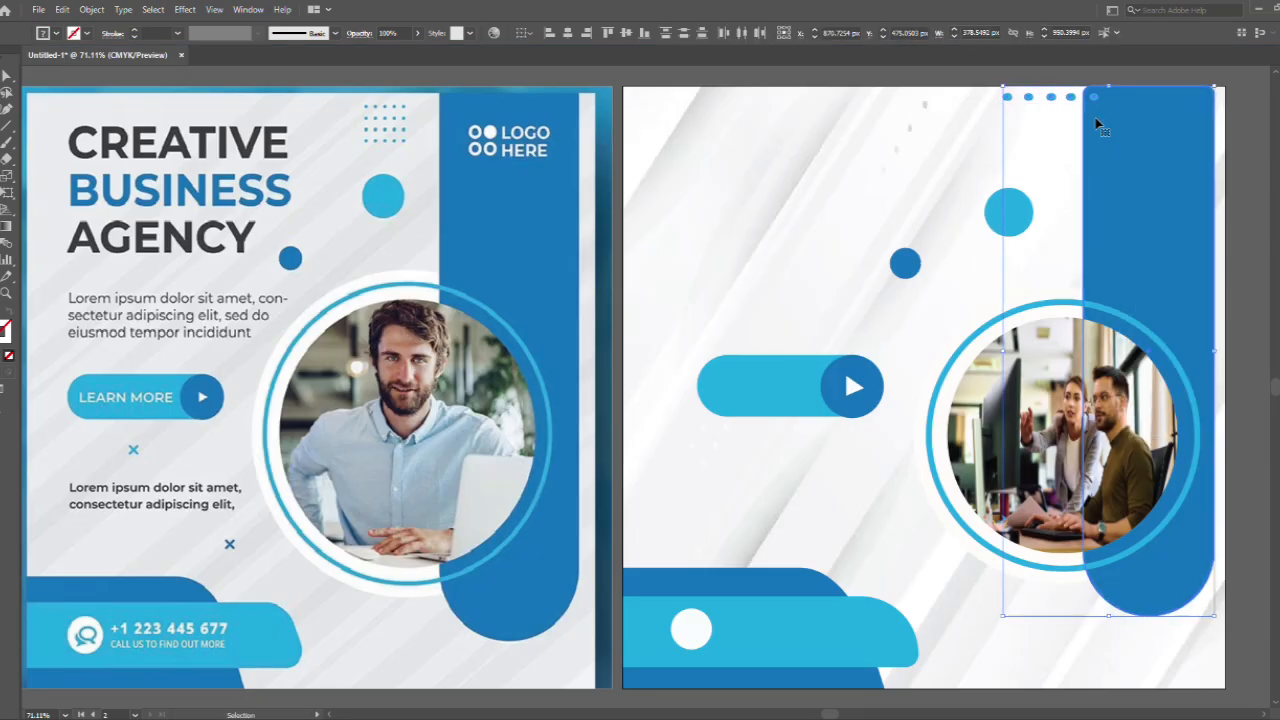
{"action": "key", "text": "ctrl+shift+a"}
{"action": "right_click", "coordinate": [1106, 139]}
{"action": "key", "text": "Escape"}
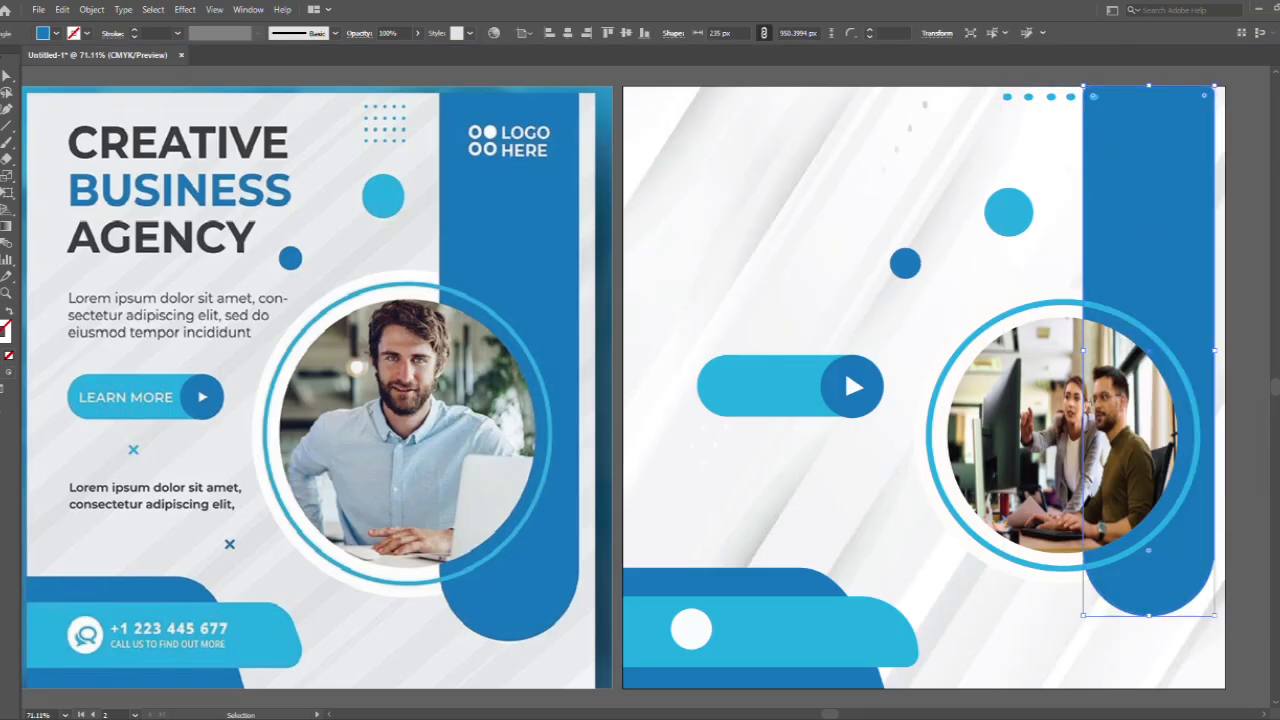
{"action": "key", "text": "F7"}
{"action": "left_click", "coordinate": [1147, 550]}
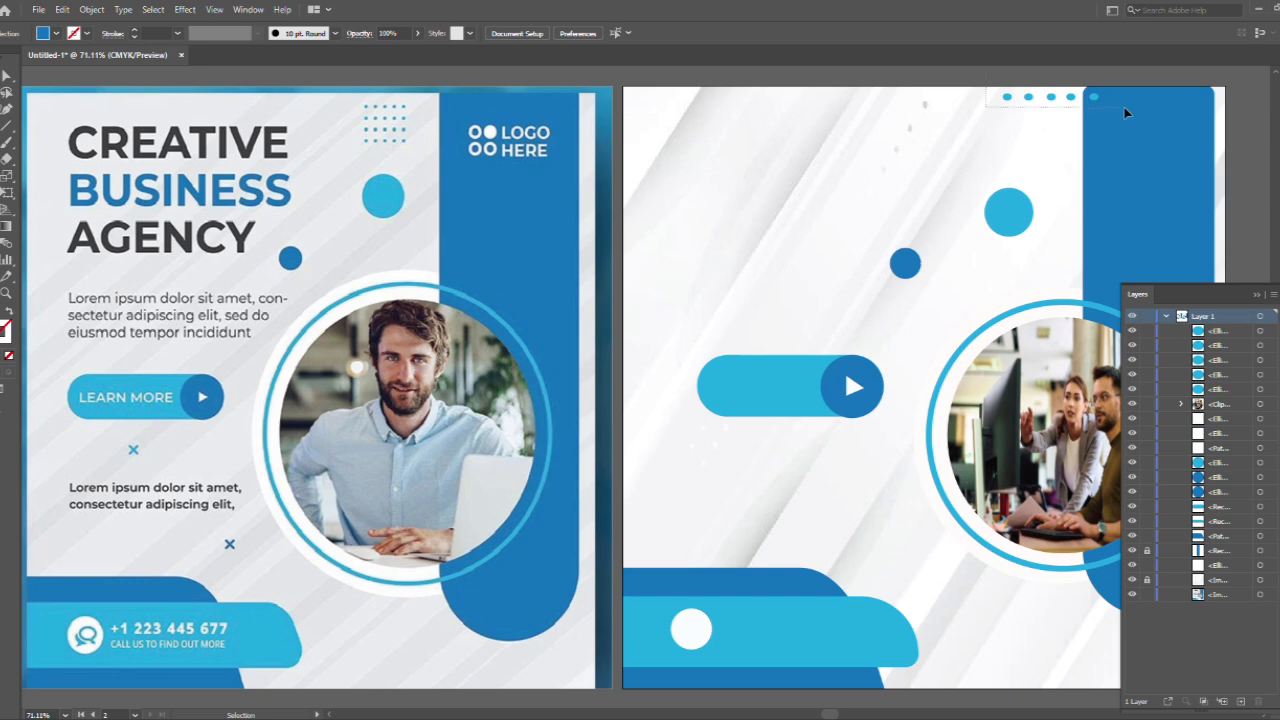
- Duplicate the dot row into a five-by-four grid, shrink it and place it above the light-blue circle, clear of the column
{"action": "left_click_drag", "start_coordinate": [1124, 108], "coordinate": [1023, 152]}
{"action": "left_click_drag", "start_coordinate": [960, 76], "coordinate": [1077, 166]}
{"action": "left_click_drag", "start_coordinate": [1065, 157], "coordinate": [1056, 145]}
{"action": "left_click_drag", "start_coordinate": [1019, 130], "coordinate": [1047, 126]}
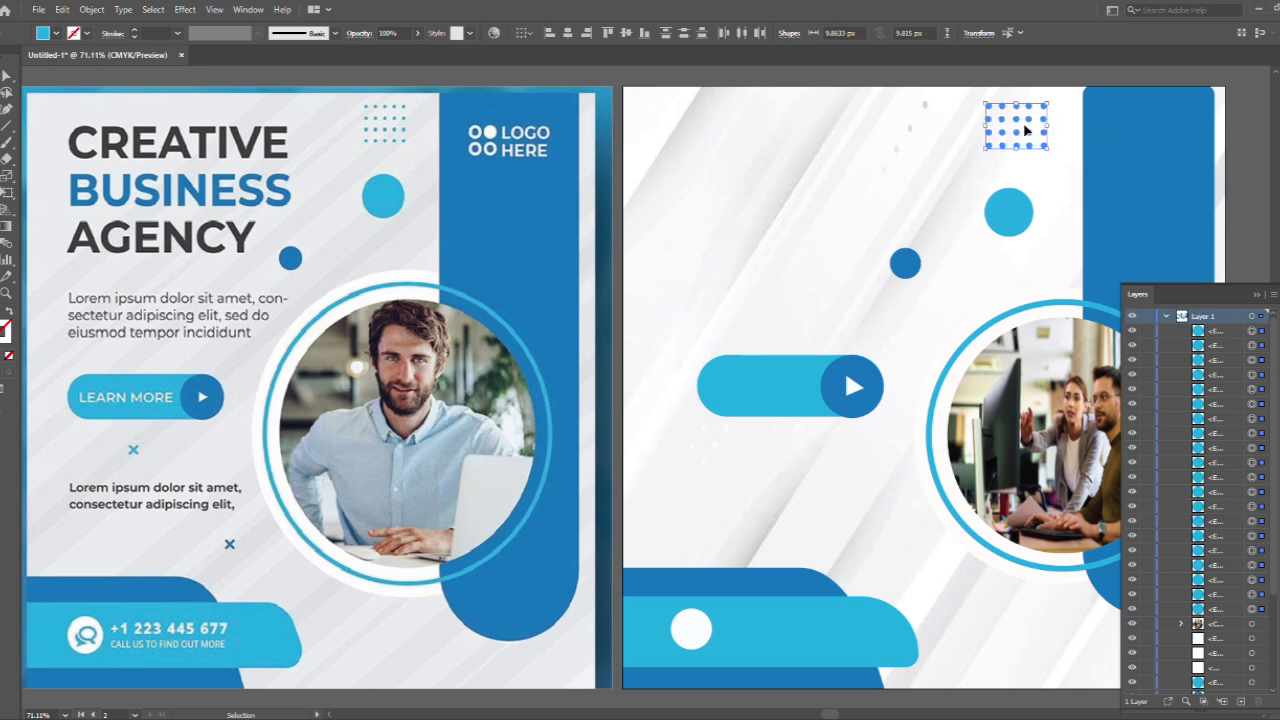
{"action": "left_click", "coordinate": [1023, 126]}
{"action": "left_click_drag", "start_coordinate": [968, 93], "coordinate": [1055, 159]}
{"action": "left_click_drag", "start_coordinate": [1017, 132], "coordinate": [1030, 135]}
- Unlock the dark-blue column and square off its two upper corners
{"action": "left_click", "coordinate": [1104, 134]}
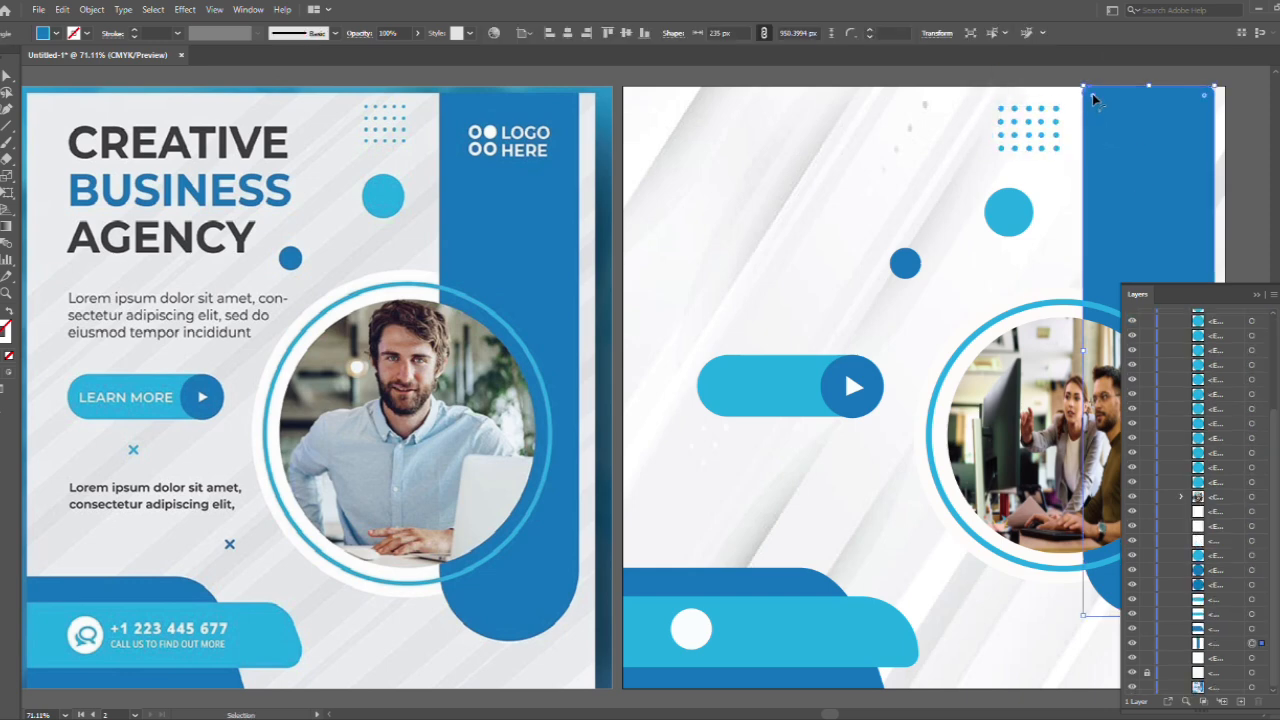
{"action": "left_click", "coordinate": [1258, 296]}
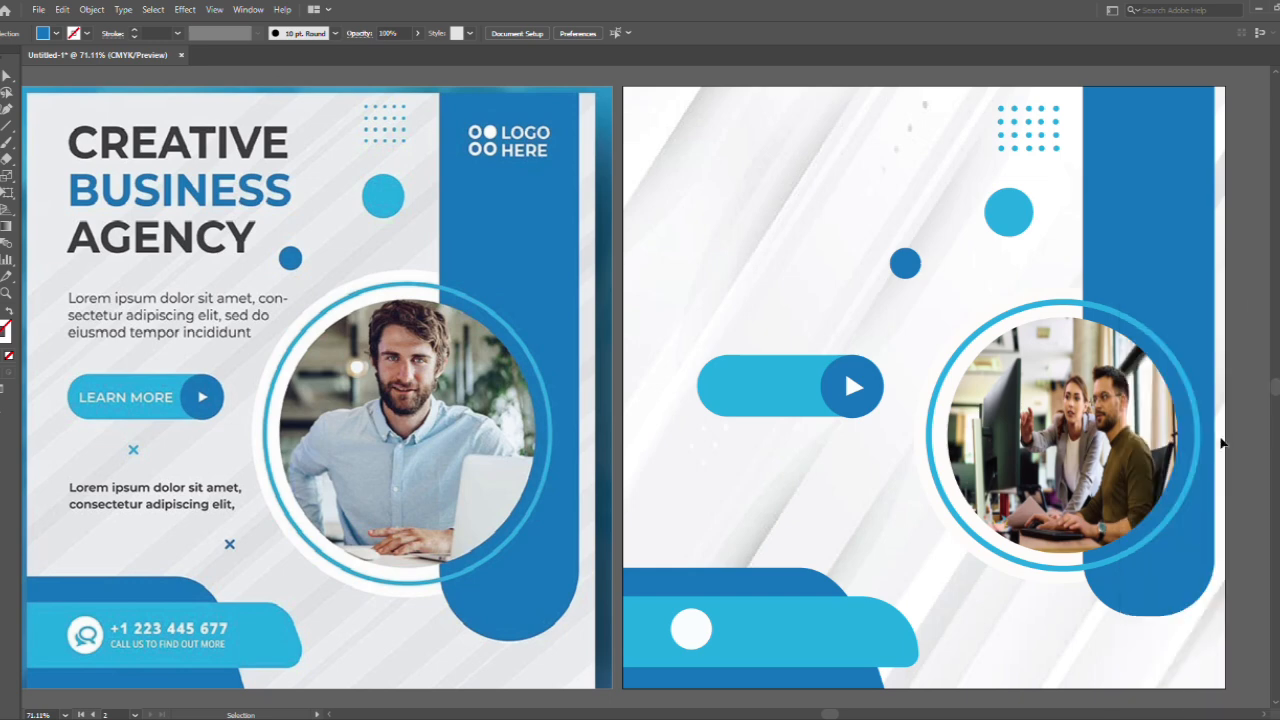
{"action": "left_click_drag", "start_coordinate": [1063, 623], "coordinate": [1063, 623]}
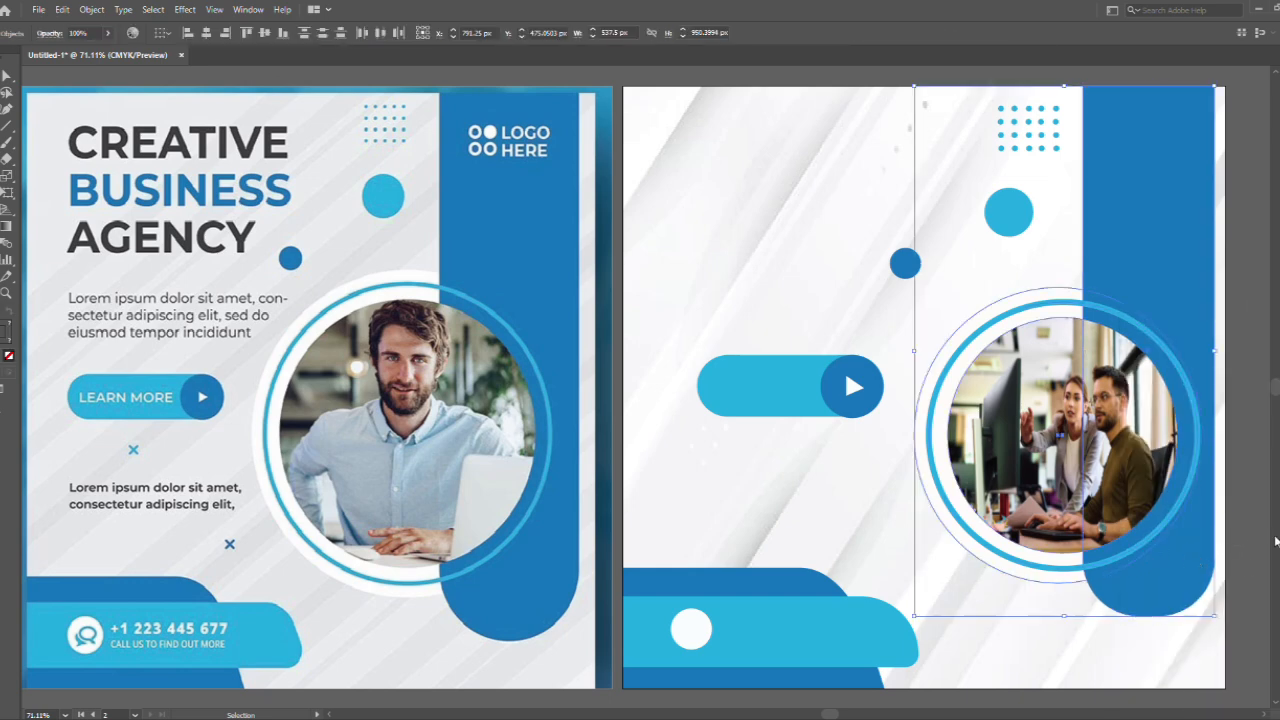
- Try to round the dark-blue column's lower corners more by adjusting their corner radius
{"action": "left_click", "coordinate": [1171, 586]}
{"action": "left_click", "coordinate": [6, 76]}
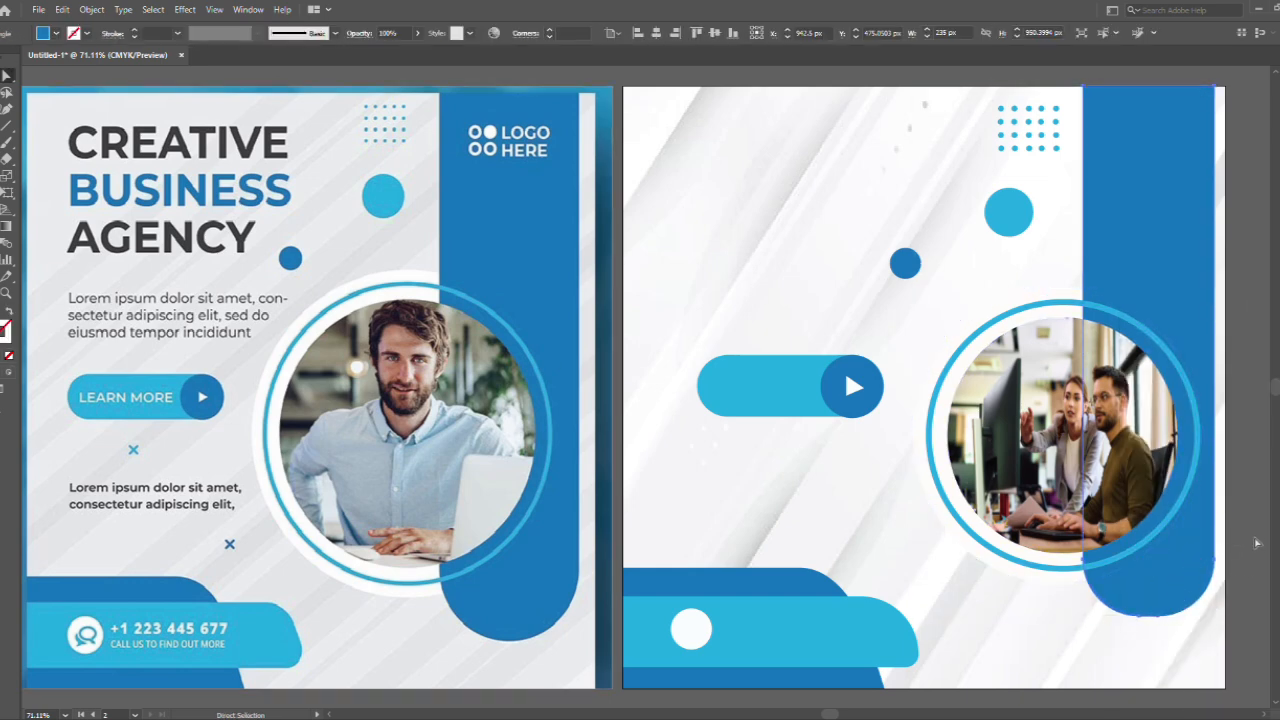
{"action": "left_click_drag", "start_coordinate": [1255, 539], "coordinate": [1078, 636]}
{"action": "left_click", "coordinate": [1228, 612]}
{"action": "left_click", "coordinate": [1170, 596]}
{"action": "left_click_drag", "start_coordinate": [1140, 565], "coordinate": [1156, 545]}
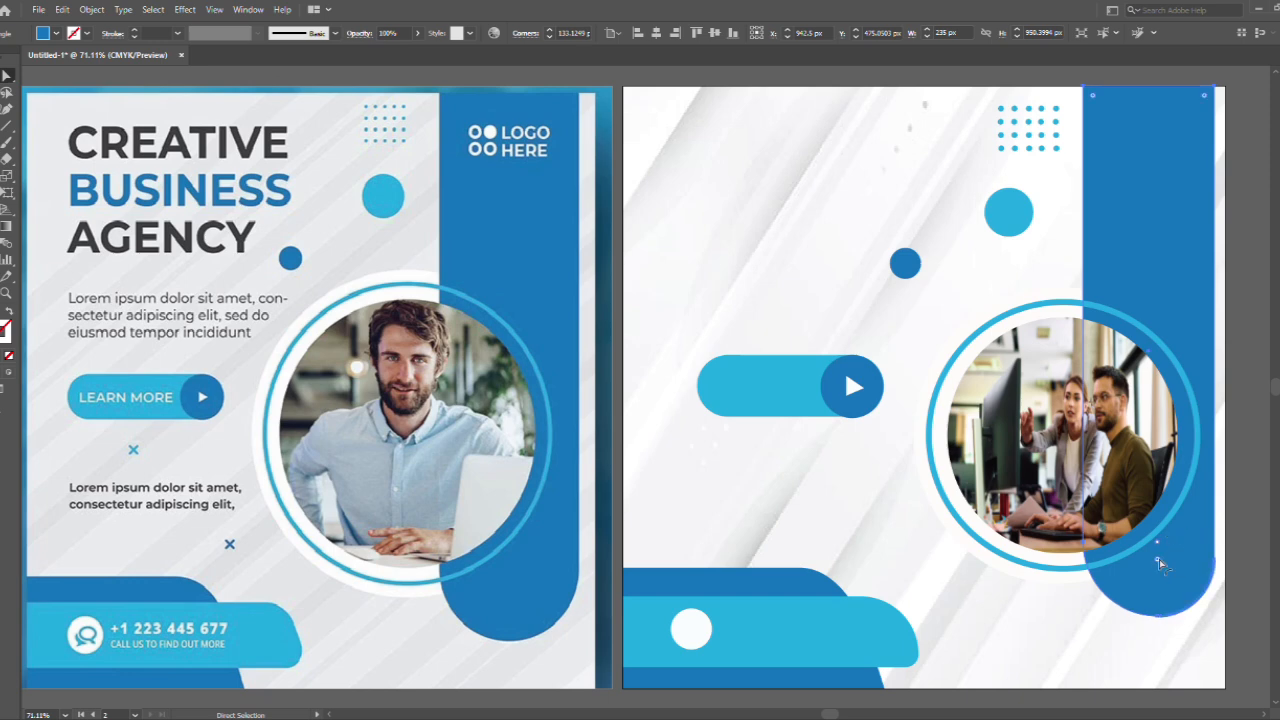
{"action": "left_click", "coordinate": [1252, 549]}
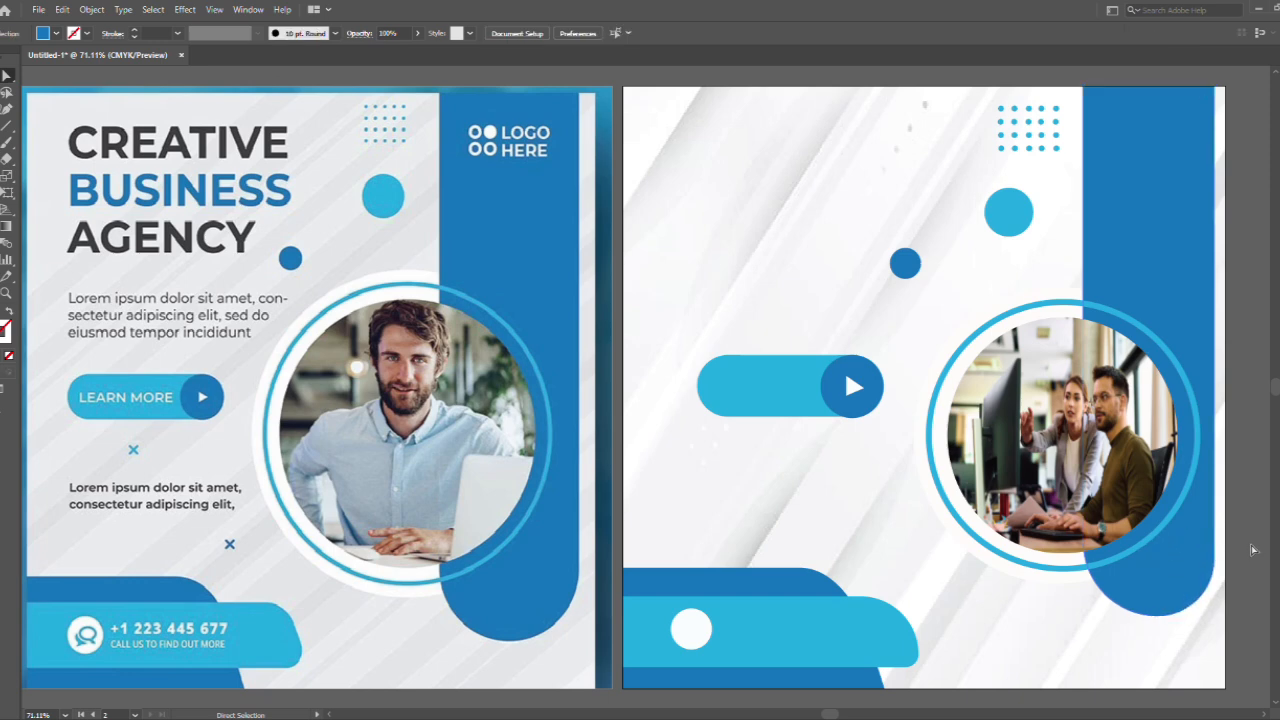
- Square the dark-blue column's two lower corners and round them together into a symmetrical semicircular end
{"action": "left_click", "coordinate": [1159, 560]}
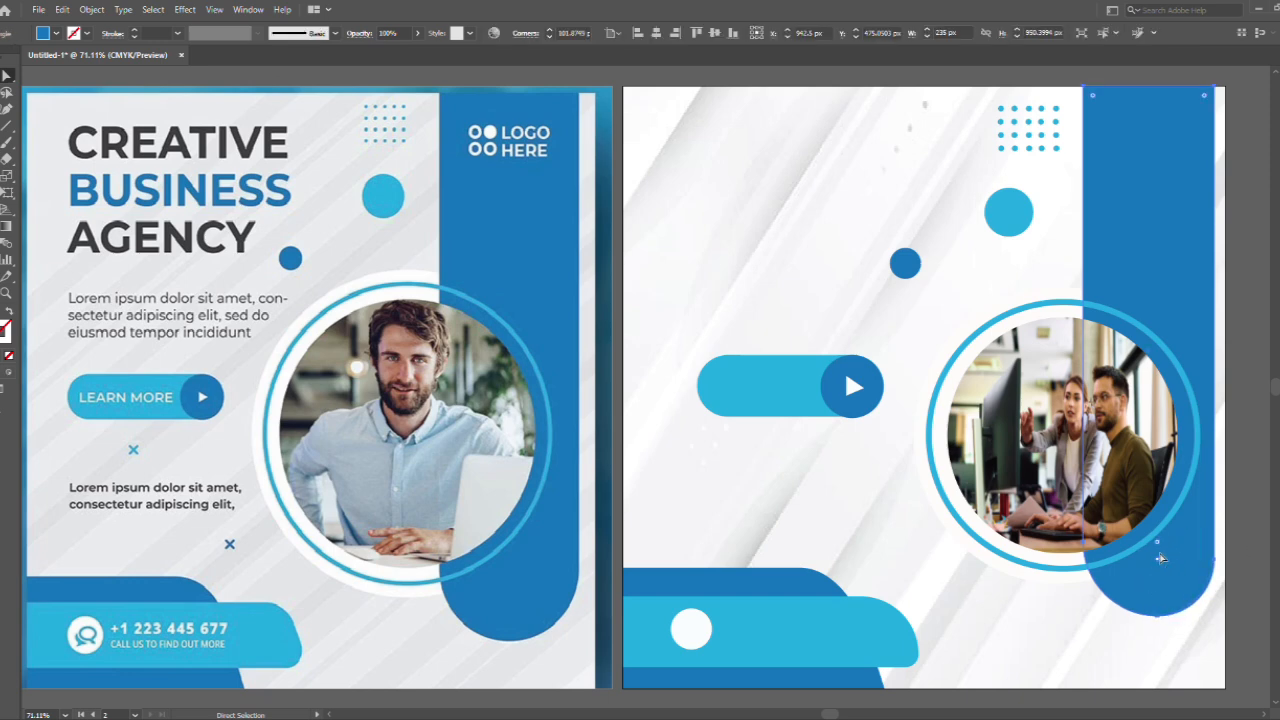
{"action": "left_click_drag", "start_coordinate": [1158, 544], "coordinate": [1238, 607]}
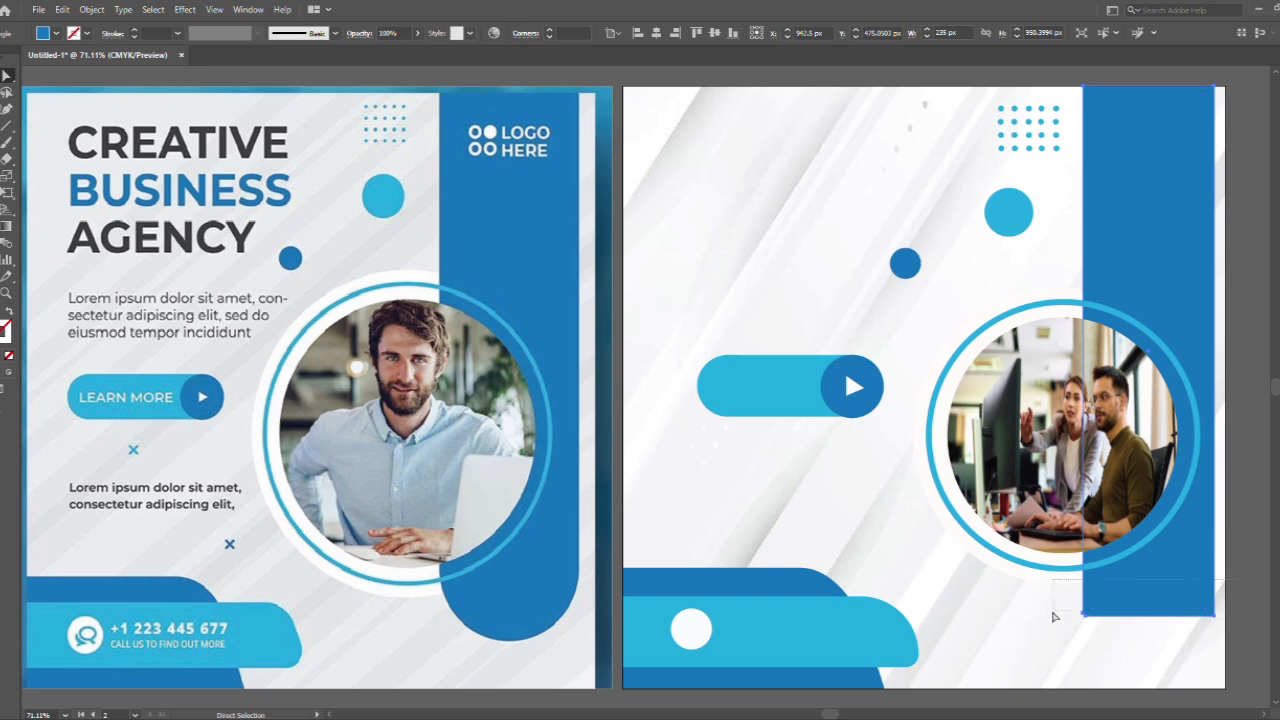
{"action": "left_click", "coordinate": [1251, 606]}
{"action": "left_click_drag", "start_coordinate": [1070, 624], "coordinate": [1156, 535]}
{"action": "left_click", "coordinate": [1238, 557]}
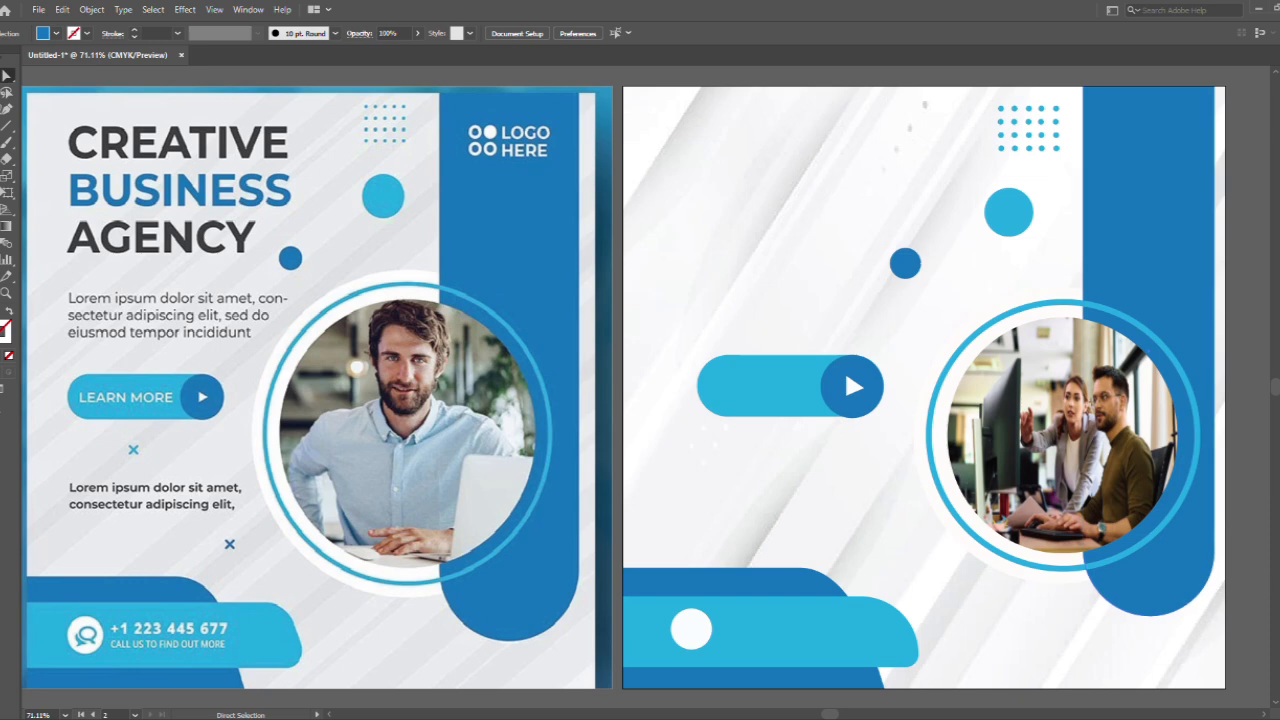
- Draw a white speech-bubble body below the light-blue button, with a curved pointed tail at its lower edge using the Curvature tool
{"action": "key", "text": "l"}
{"action": "left_click_drag", "start_coordinate": [697, 445], "coordinate": [767, 514]}
{"action": "key", "text": "p"}
{"action": "key", "text": "shift+asciitilde"}
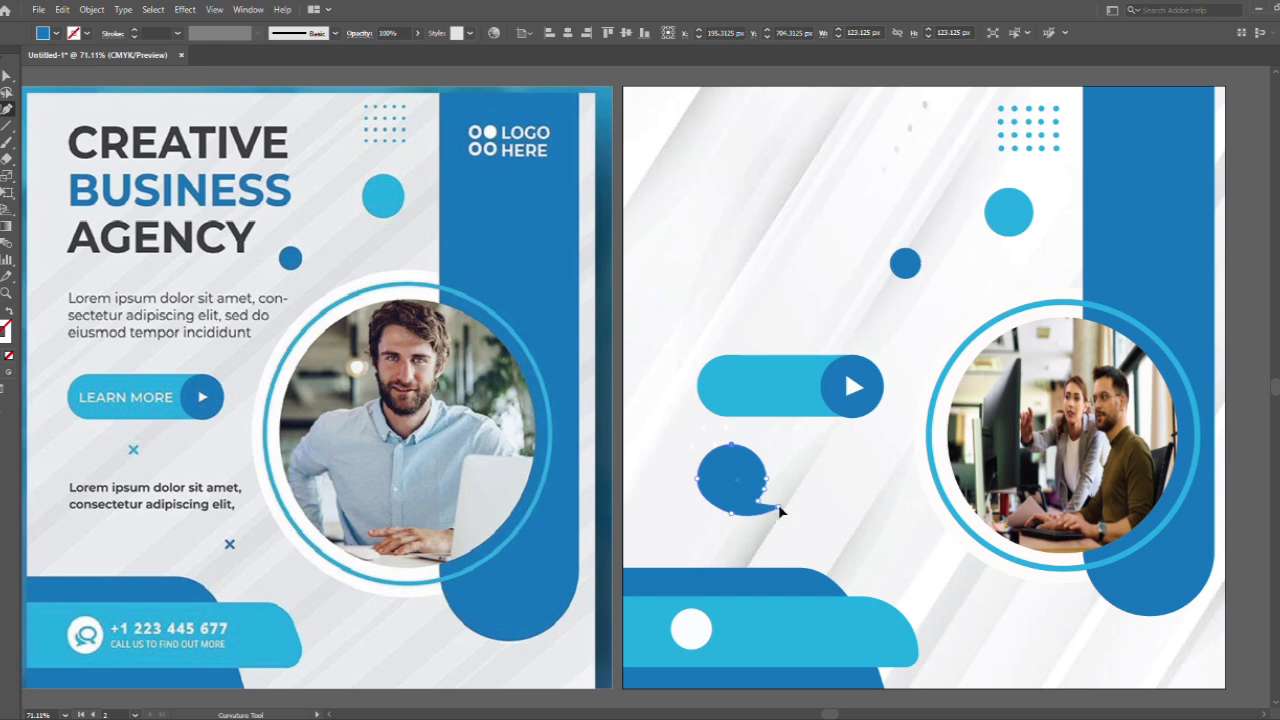
{"action": "left_click_drag", "start_coordinate": [731, 514], "coordinate": [745, 503]}
{"action": "key", "text": "ctrl+z"}
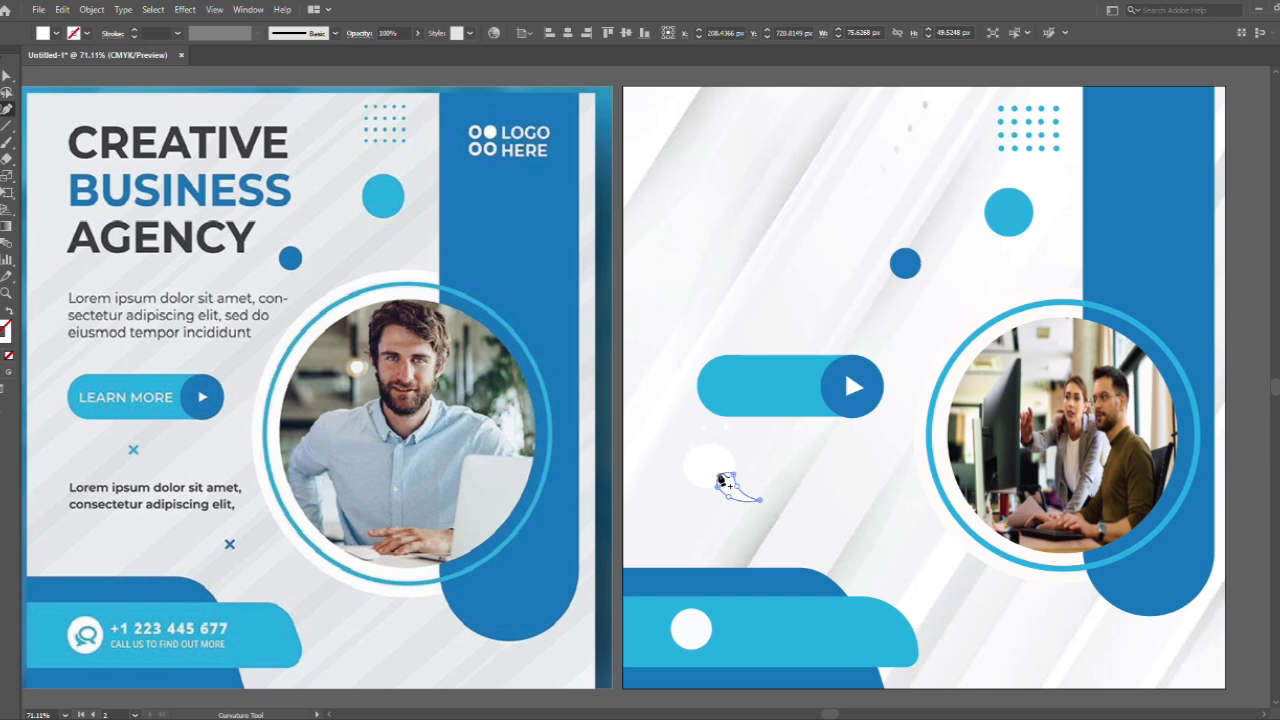
- Merge the white body and tail into one speech bubble with Shape Builder and place a duplicate slightly below it
{"action": "left_click", "coordinate": [6, 76]}
{"action": "mouse_move", "coordinate": [761, 502]}
{"action": "left_mouse_down"}
{"action": "mouse_move", "coordinate": [733, 484]}
{"action": "mouse_move", "coordinate": [704, 491]}
{"action": "left_mouse_up"}
{"action": "left_click", "coordinate": [694, 458], "text": "shift"}
{"action": "key", "text": "shift+m"}
{"action": "key", "text": "v"}
{"action": "left_click", "coordinate": [39, 9]}
{"action": "mouse_move", "coordinate": [71, 15]}
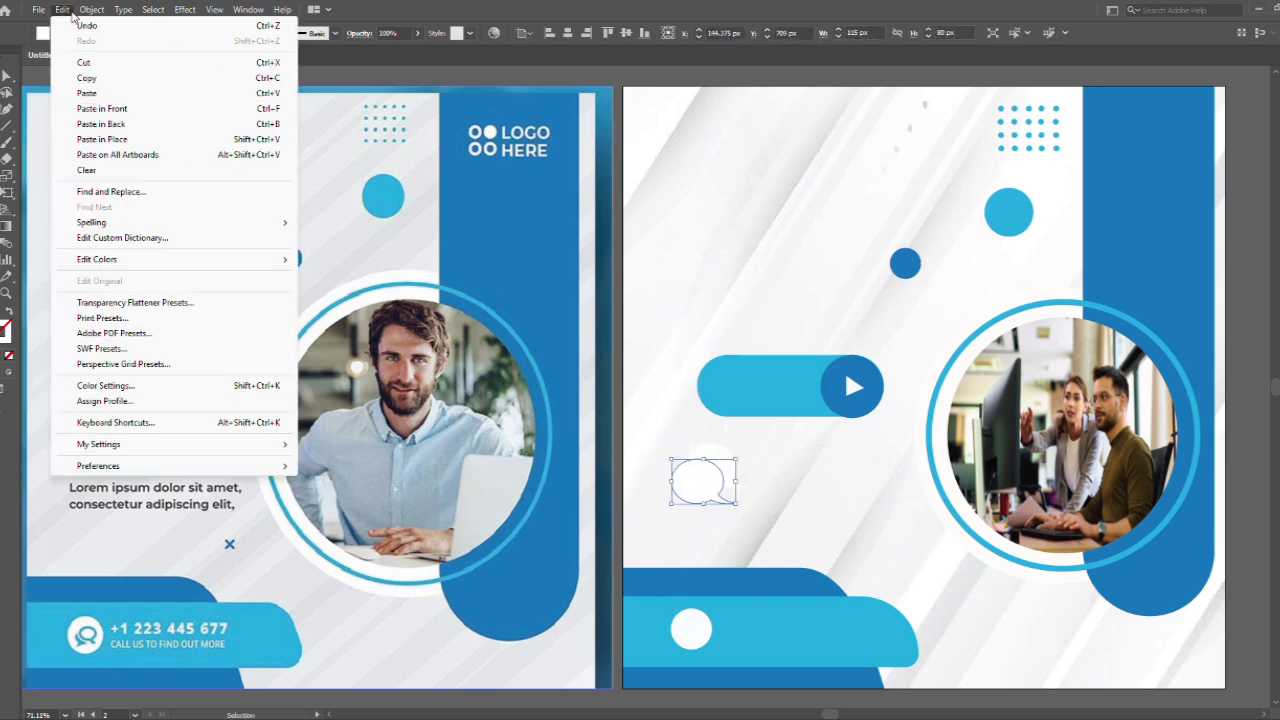
{"action": "mouse_move", "coordinate": [115, 381]}
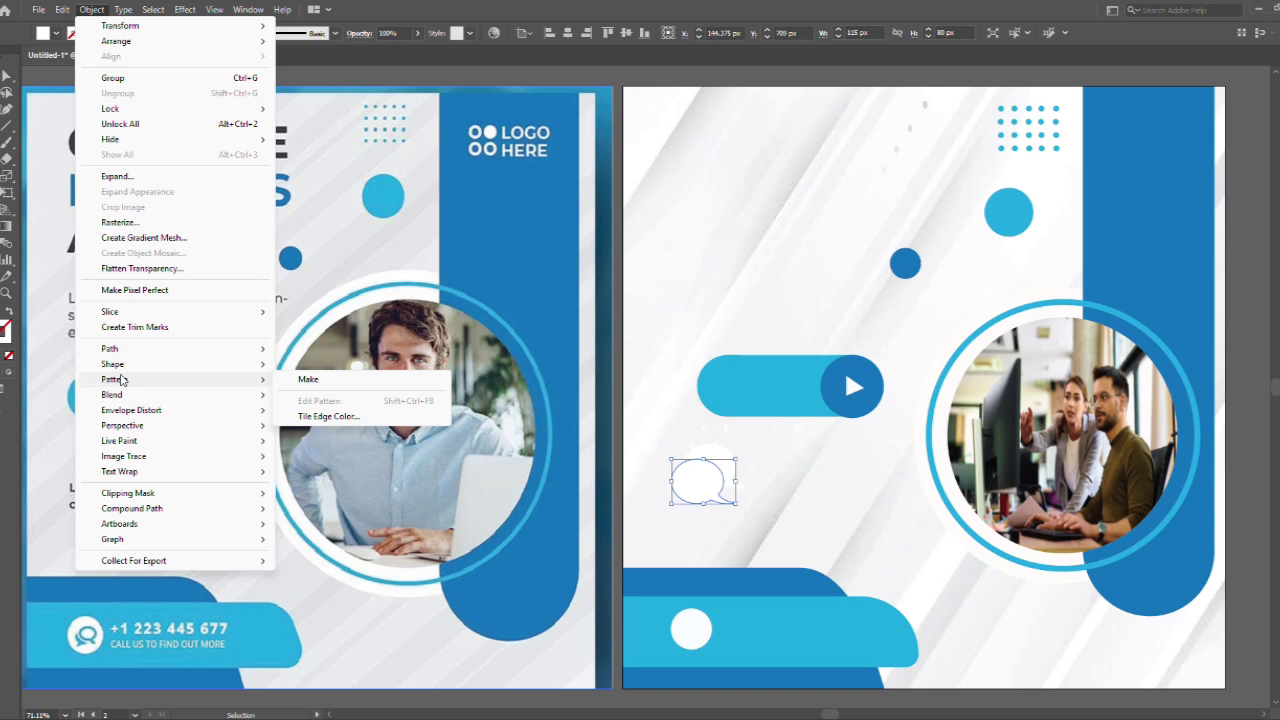
{"action": "mouse_move", "coordinate": [178, 262]}
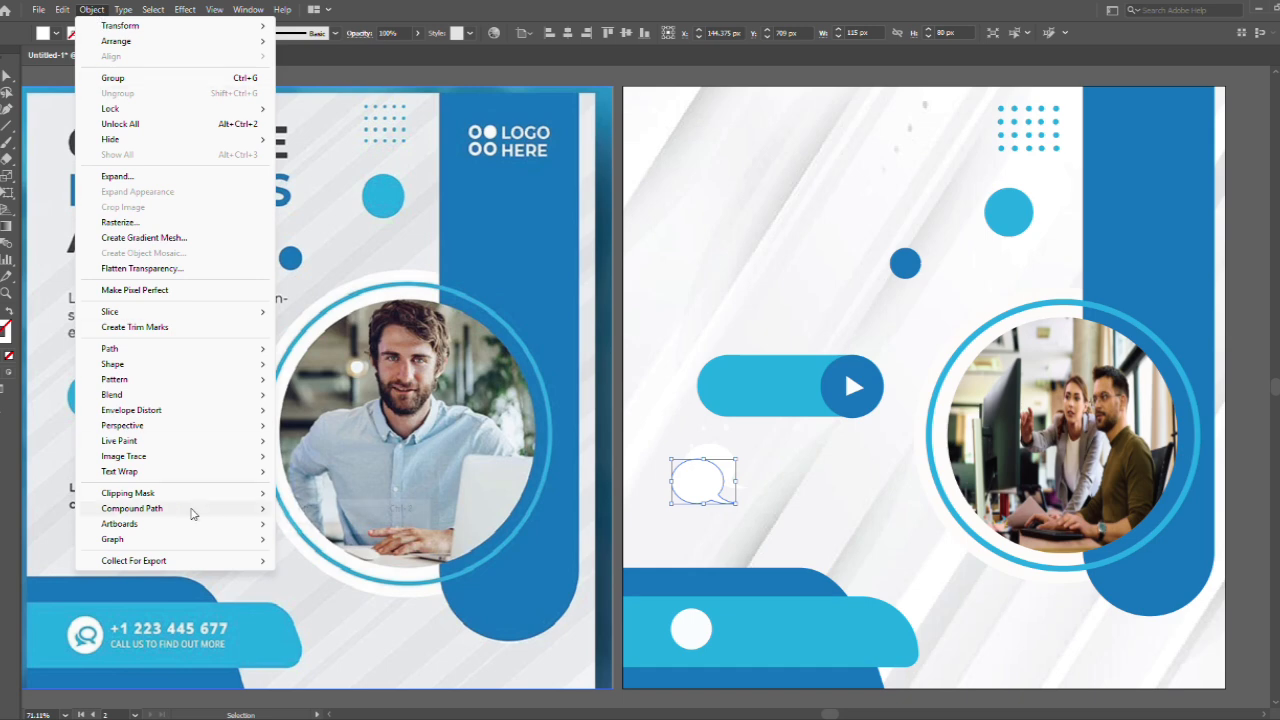
{"action": "mouse_move", "coordinate": [170, 458]}
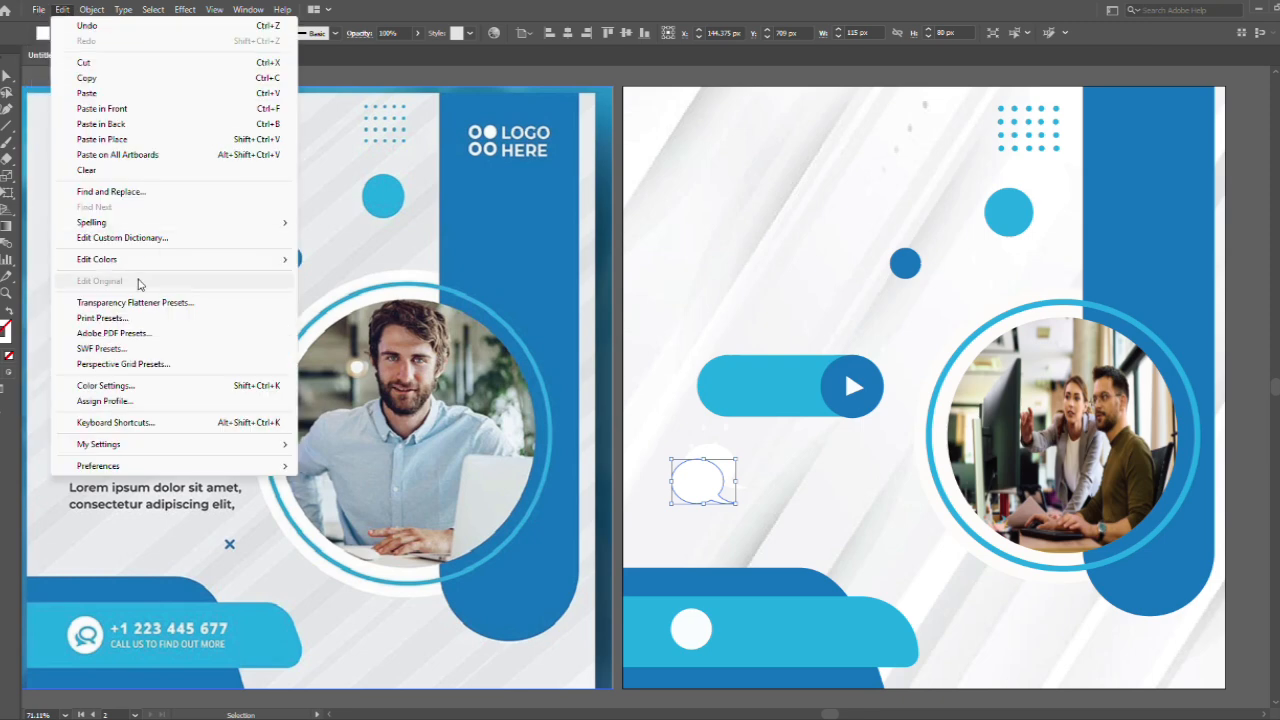
- Turn the duplicate speech bubble so its tail points down and shrink it to about 46 × 64 px
{"action": "left_click", "coordinate": [699, 491]}
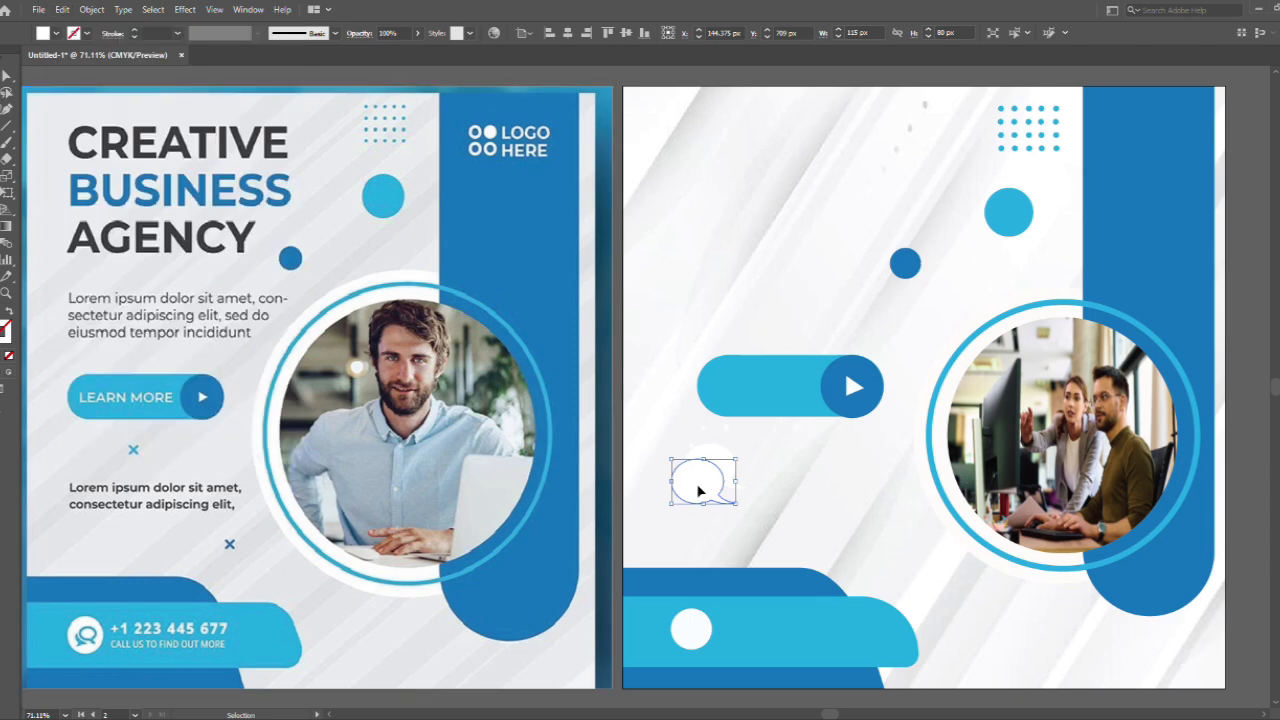
{"action": "left_click_drag", "start_coordinate": [741, 457], "coordinate": [747, 512]}
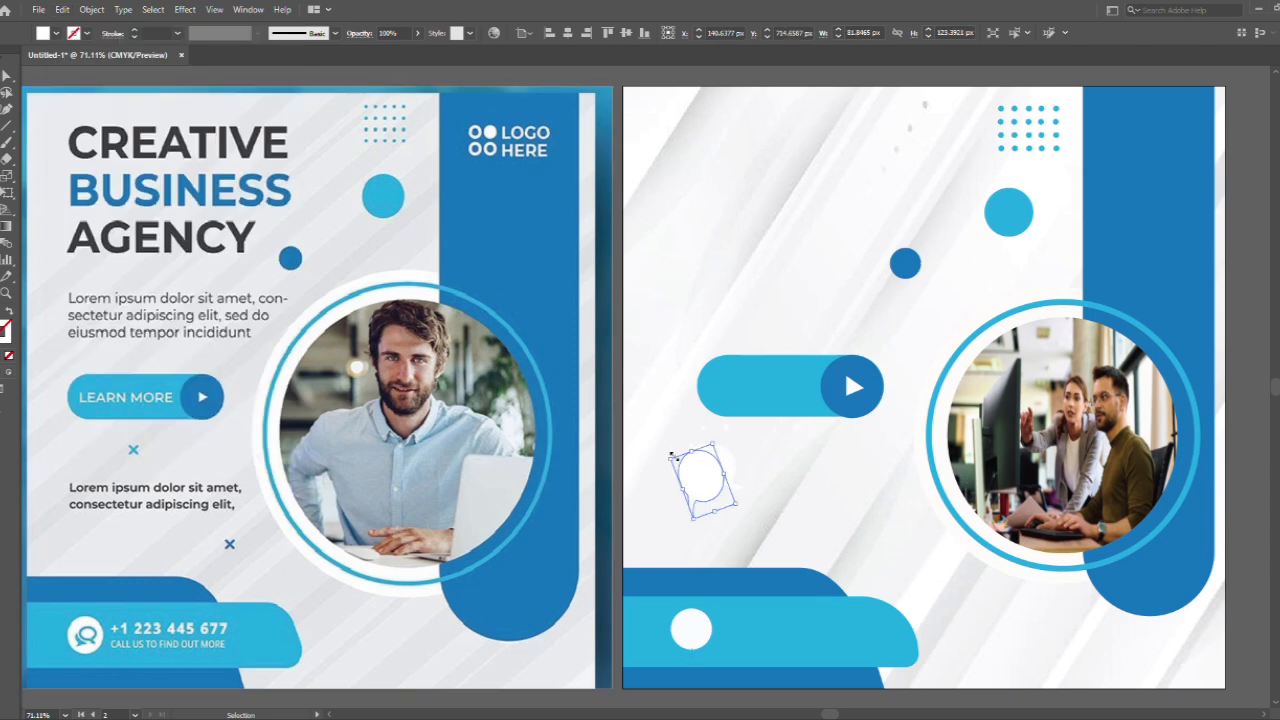
{"action": "left_click_drag", "start_coordinate": [671, 459], "coordinate": [703, 488]}
{"action": "left_click_drag", "start_coordinate": [717, 480], "coordinate": [719, 494]}
{"action": "mouse_move", "coordinate": [697, 493]}
{"action": "left_mouse_down"}
{"action": "mouse_move", "coordinate": [691, 483]}
{"action": "mouse_move", "coordinate": [685, 497]}
{"action": "left_mouse_up"}
- Fill the small speech bubble with the reference's dark blue and bring the white bubble to the front
{"action": "key", "text": "i"}
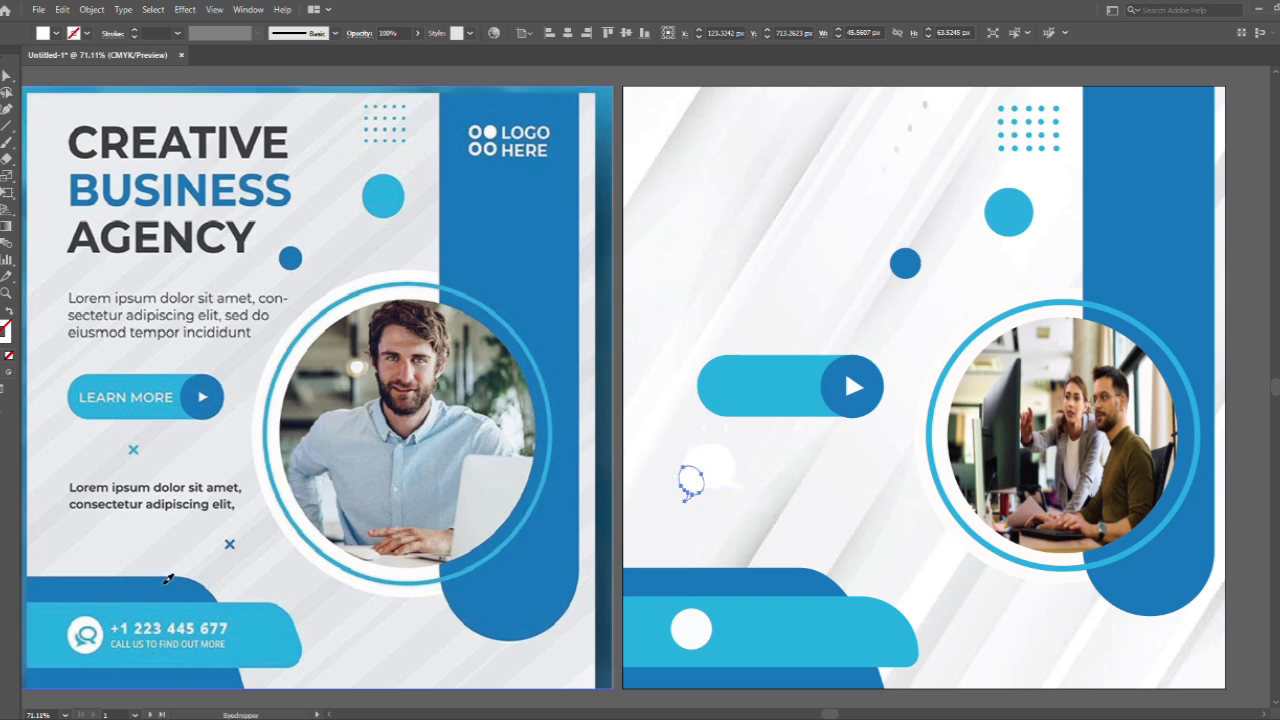
{"action": "left_click", "coordinate": [165, 583]}
{"action": "key", "text": "v"}
{"action": "left_click", "coordinate": [716, 468]}
{"action": "right_click", "coordinate": [716, 468]}
{"action": "mouse_move", "coordinate": [793, 399]}
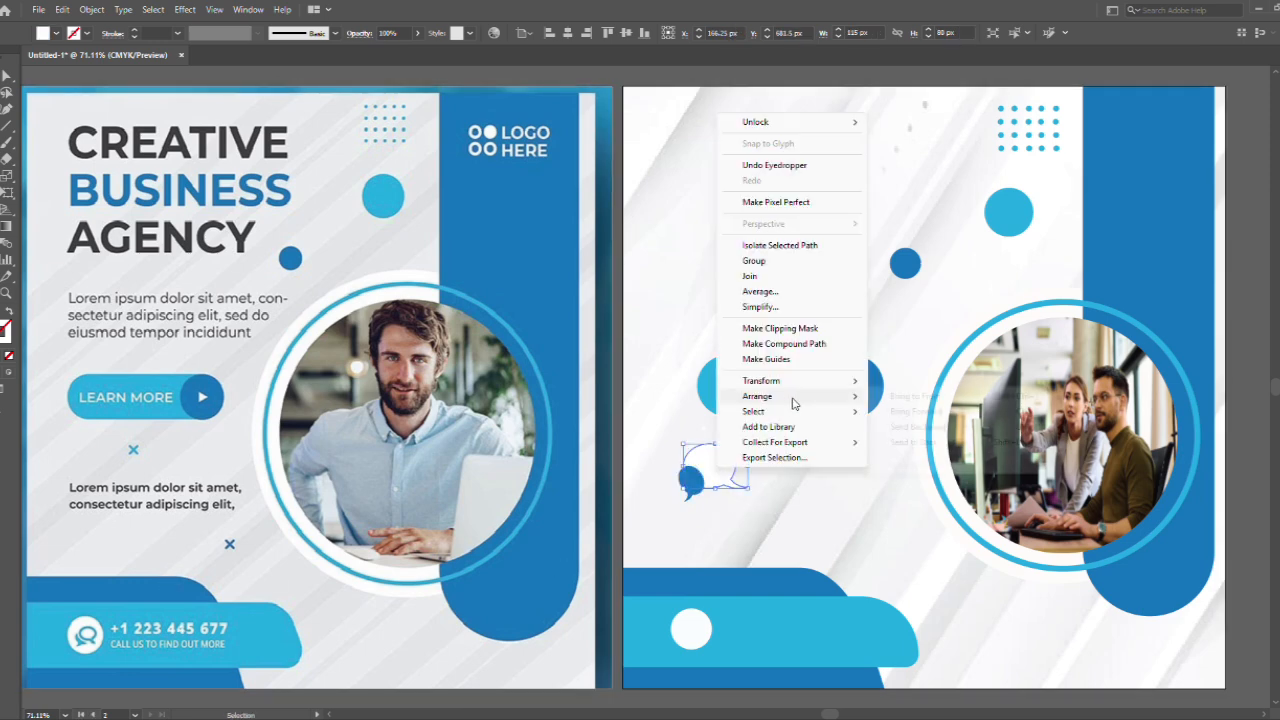
{"action": "left_click", "coordinate": [941, 399]}
- Enlarge the dark-blue speech bubble and position it partly behind the white bubble's lower edge
{"action": "left_click", "coordinate": [703, 505]}
{"action": "left_click", "coordinate": [693, 489]}
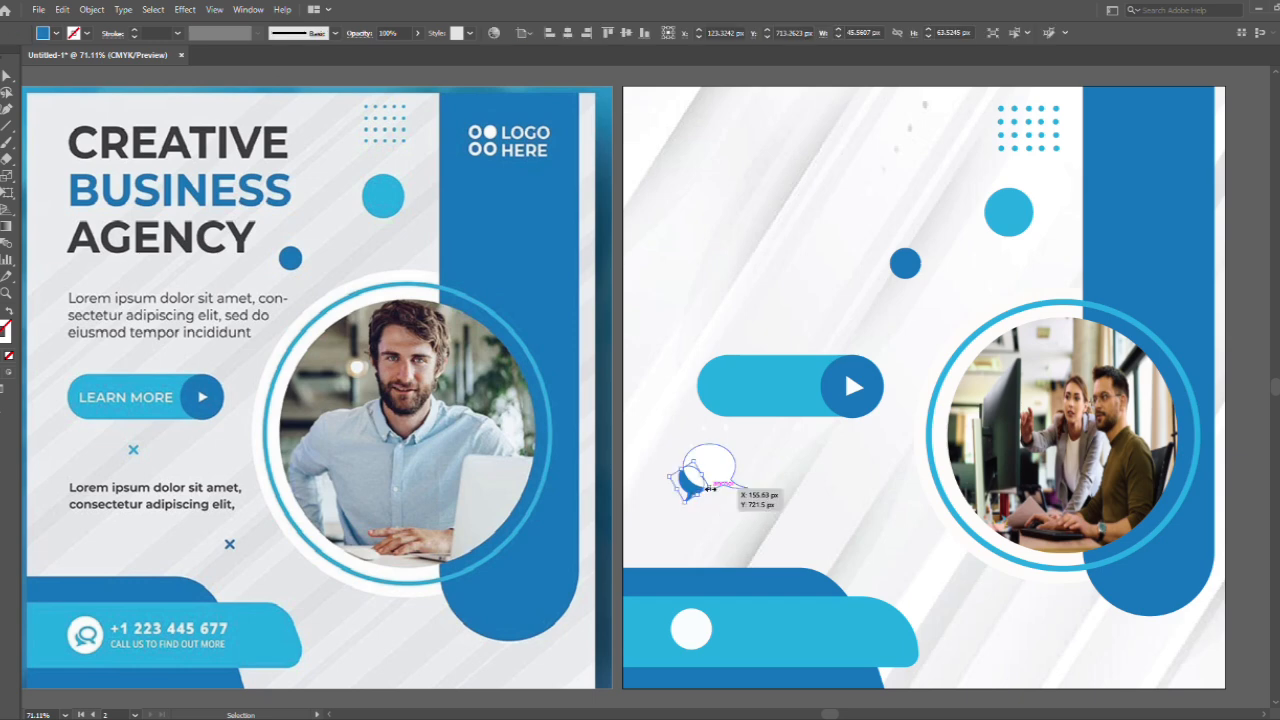
{"action": "left_click_drag", "start_coordinate": [710, 489], "coordinate": [662, 474]}
{"action": "left_click", "coordinate": [716, 494]}
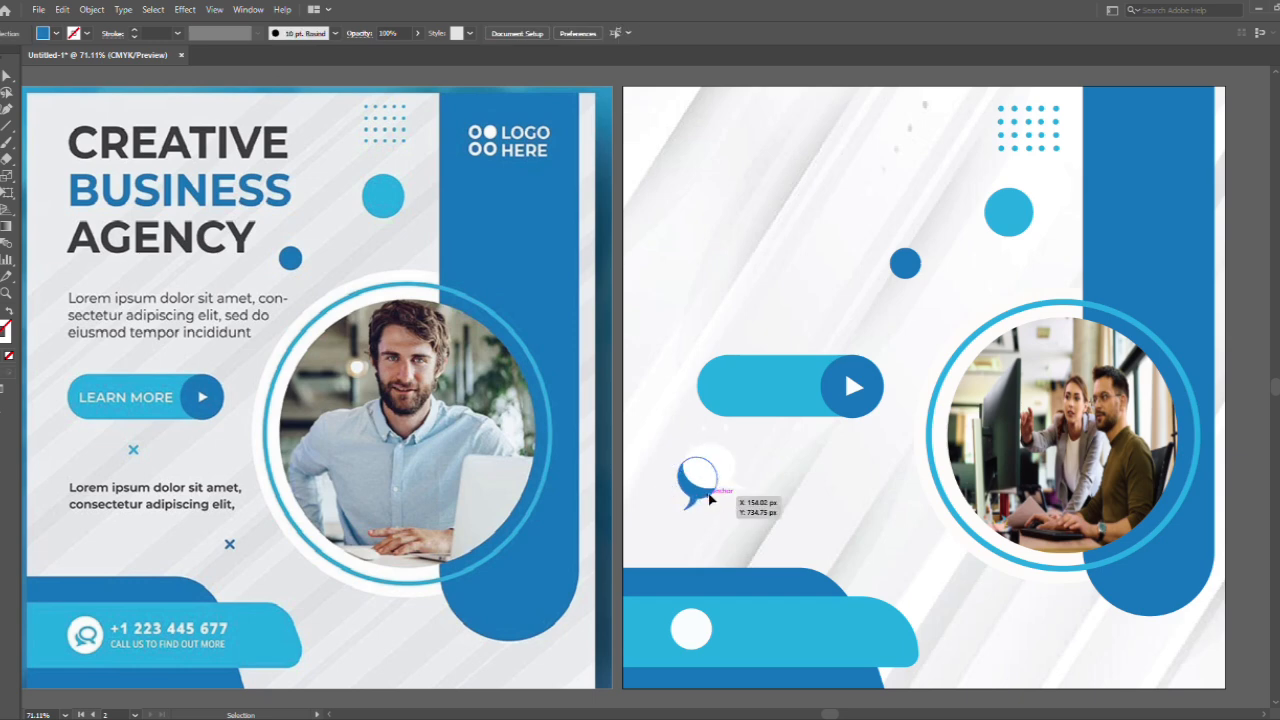
{"action": "left_click", "coordinate": [711, 492]}
- Shift the white speech bubble slightly over the dark-blue one and give it a 5 pt light-blue stroke
{"action": "left_click", "coordinate": [727, 469]}
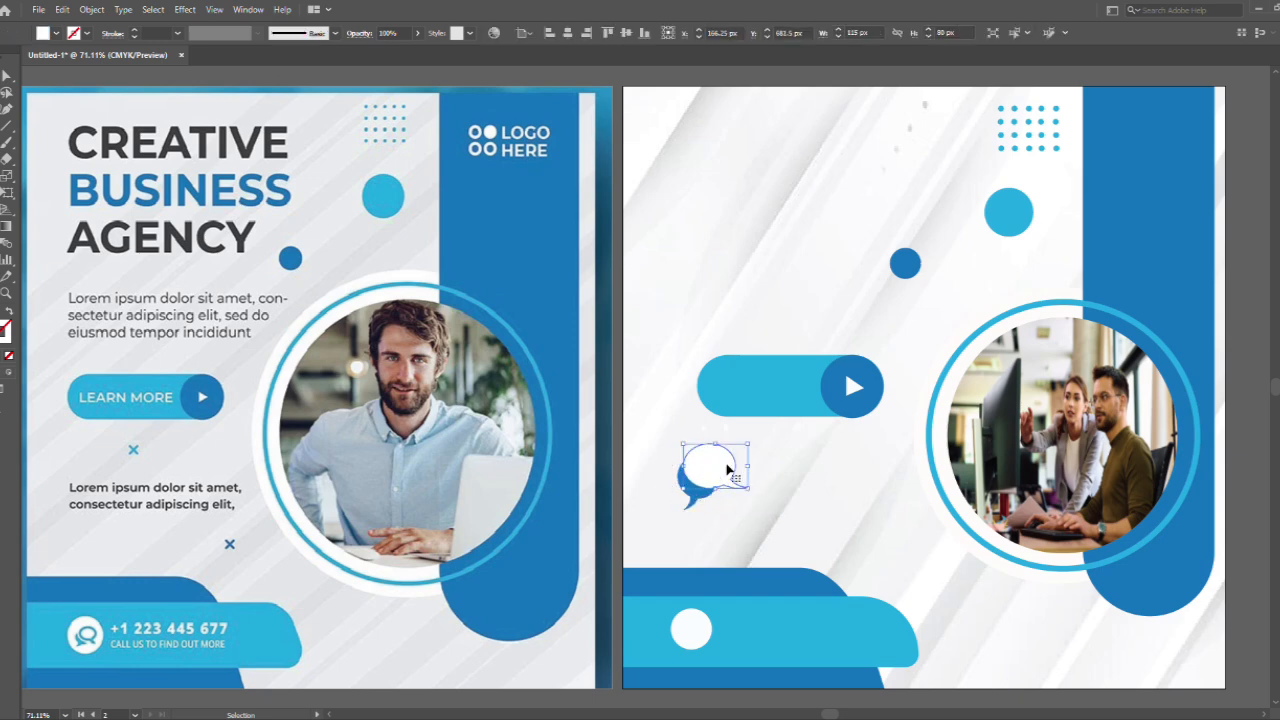
{"action": "mouse_move", "coordinate": [726, 469]}
{"action": "left_mouse_down"}
{"action": "mouse_move", "coordinate": [648, 389]}
{"action": "mouse_move", "coordinate": [716, 468]}
{"action": "left_mouse_up"}
{"action": "left_click", "coordinate": [85, 33]}
{"action": "left_click", "coordinate": [50, 60]}
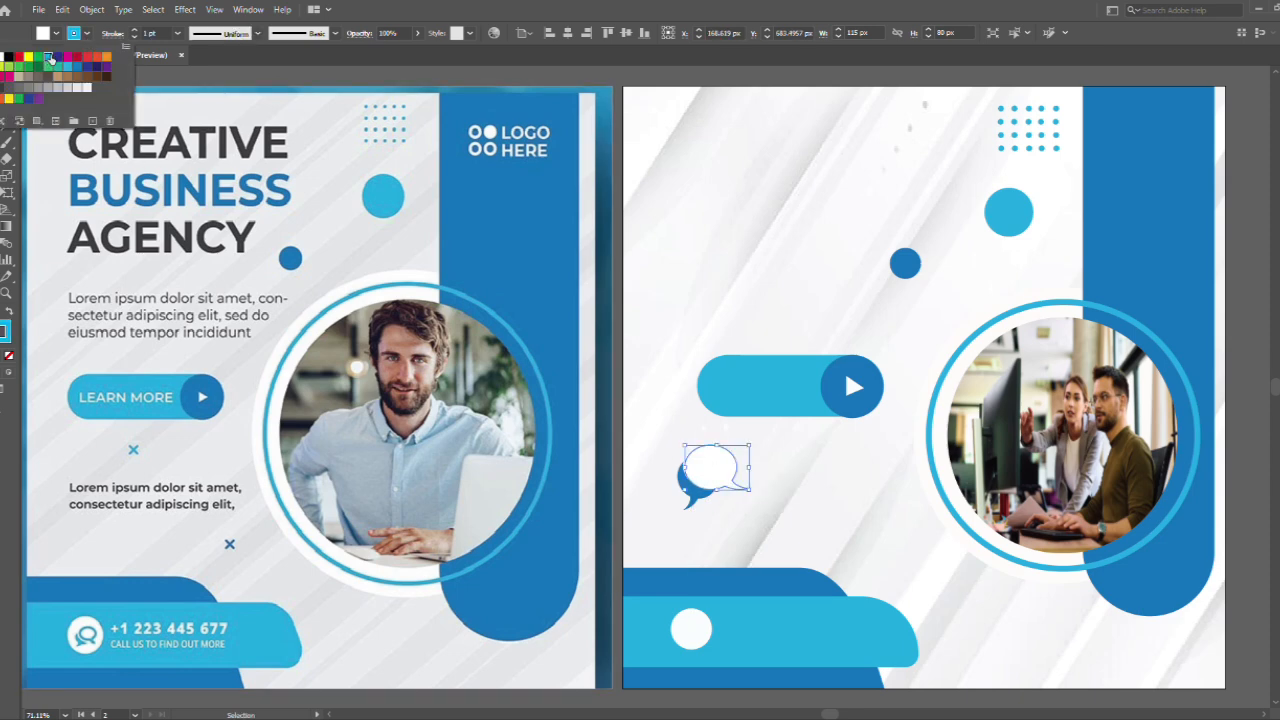
{"action": "left_click", "coordinate": [178, 33]}
{"action": "left_click", "coordinate": [195, 155]}
- Resize the outlined white speech bubble to about 103 × 71 px and nudge it into place over the dark-blue one
{"action": "left_click_drag", "start_coordinate": [686, 446], "coordinate": [745, 448]}
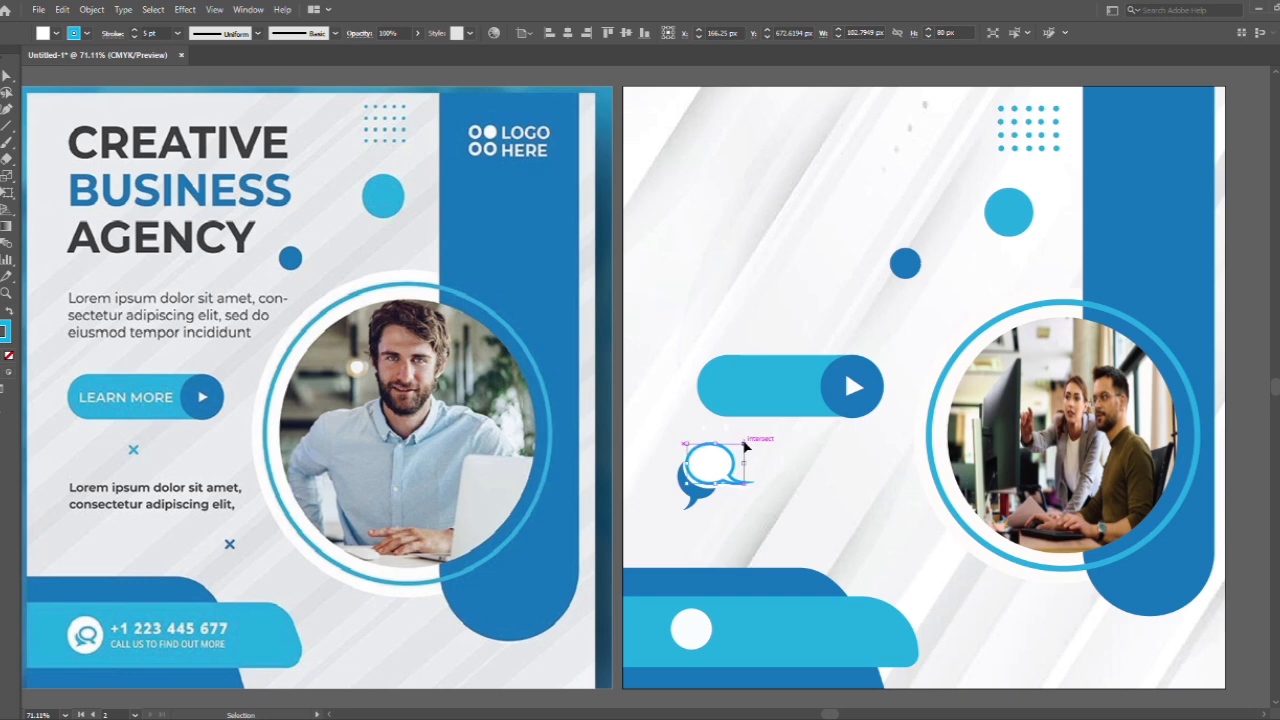
{"action": "key", "text": "Down"}
{"action": "key", "text": "Down"}
{"action": "key", "text": "Down"}
{"action": "key", "text": "Left"}
{"action": "left_click", "coordinate": [787, 539]}
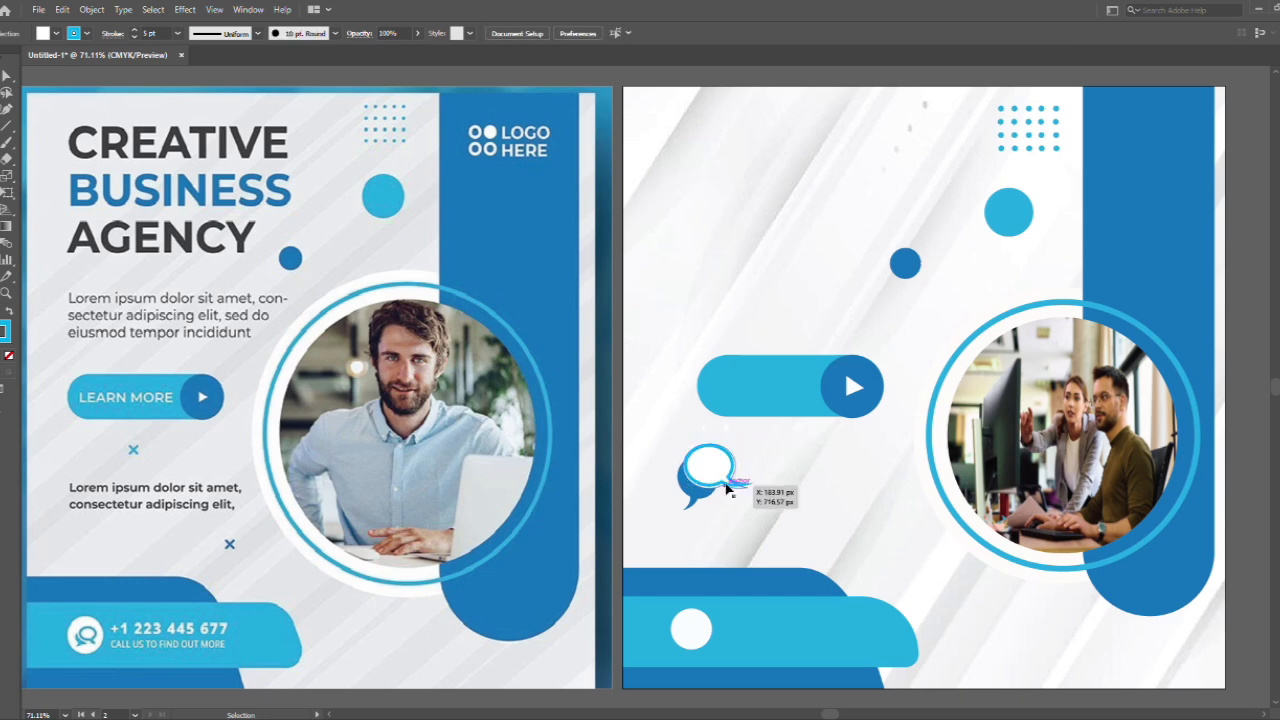
- Scale both speech bubbles down together and center them in the white circle on the light-blue contact bar
{"action": "left_click", "coordinate": [690, 460]}
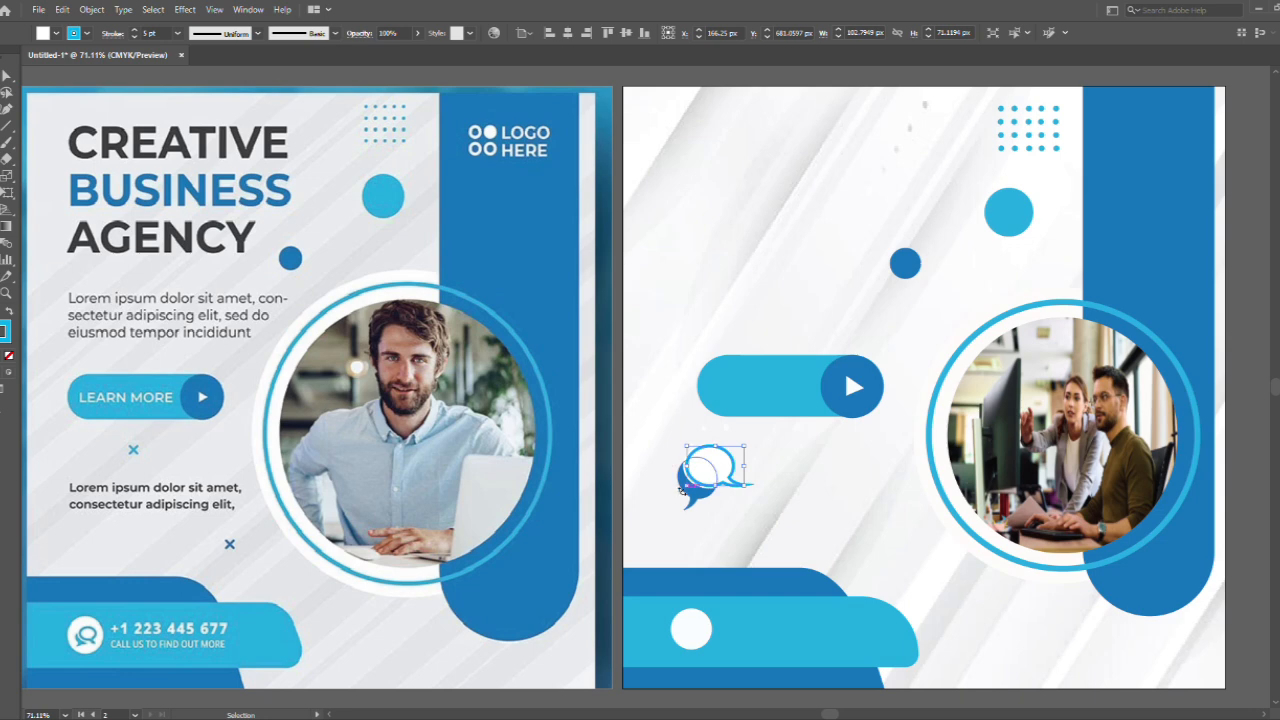
{"action": "left_click", "coordinate": [685, 490], "text": "shift"}
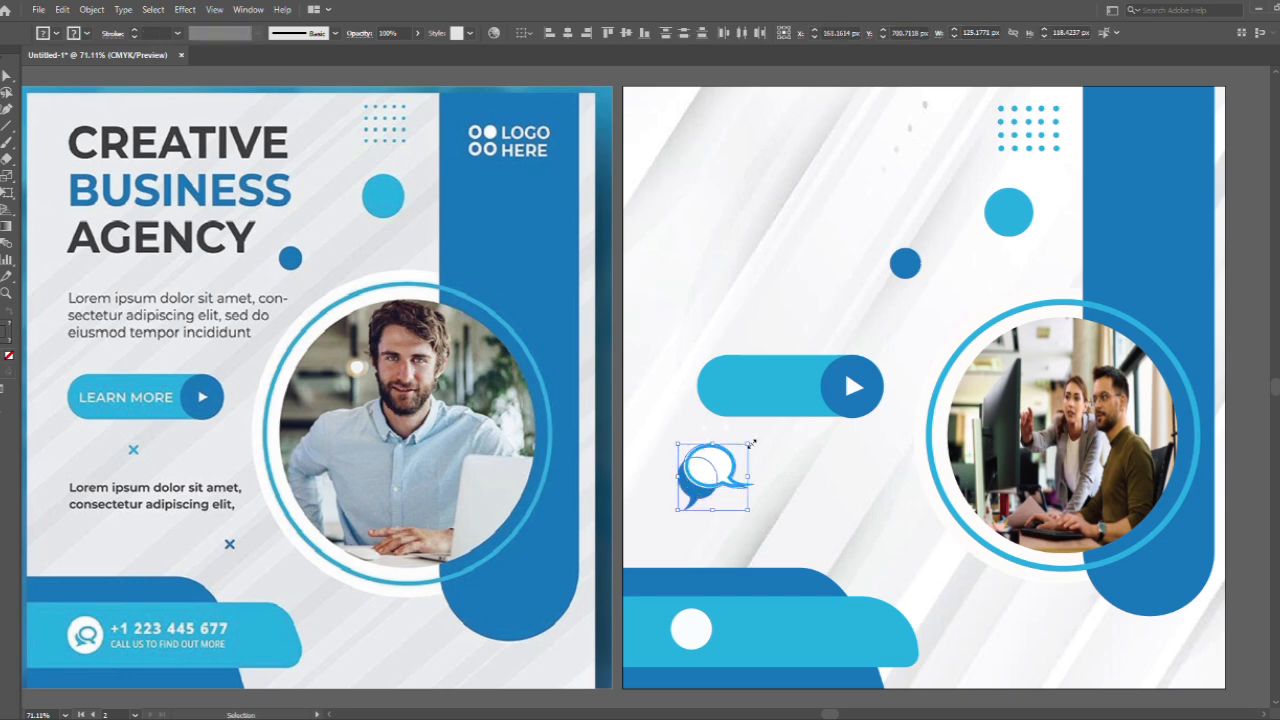
{"action": "mouse_move", "coordinate": [751, 443]}
{"action": "left_mouse_down"}
{"action": "mouse_move", "coordinate": [717, 470]}
{"action": "mouse_move", "coordinate": [720, 628]}
{"action": "mouse_move", "coordinate": [706, 627]}
{"action": "left_mouse_up"}
{"action": "left_click_drag", "start_coordinate": [704, 628], "coordinate": [702, 626]}
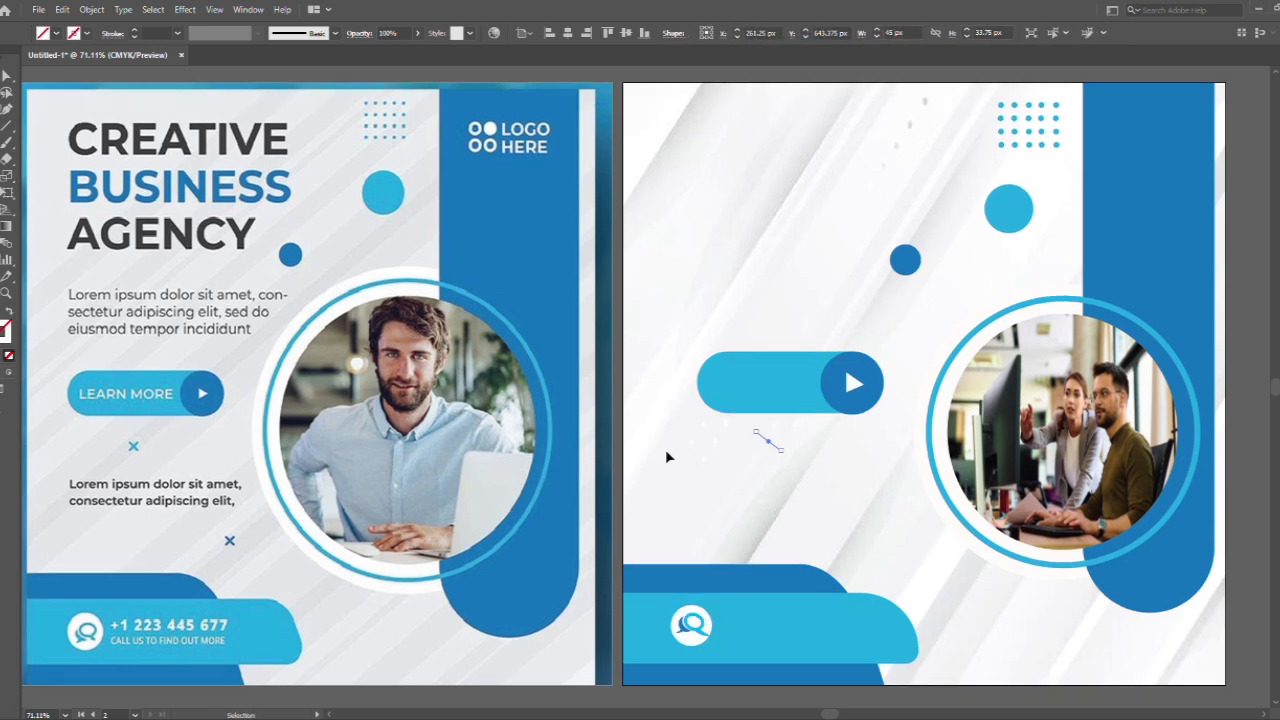
- Form a small cross about 45 × 35 px from two diagonal lines below the button, with a 5 pt light-blue stroke
{"action": "left_click_drag", "start_coordinate": [733, 464], "coordinate": [732, 463]}
{"action": "left_click", "coordinate": [87, 34]}
{"action": "left_click", "coordinate": [48, 60]}
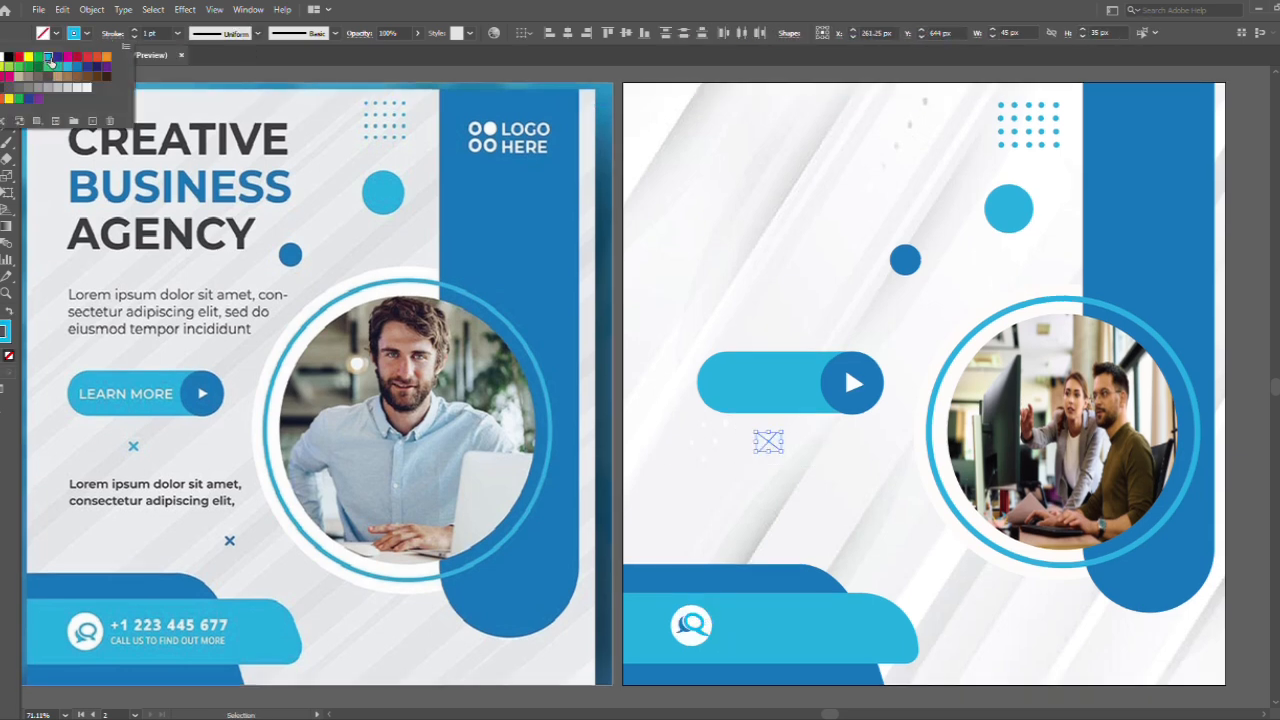
{"action": "left_click", "coordinate": [177, 35]}
{"action": "left_click", "coordinate": [177, 35]}
{"action": "left_click", "coordinate": [190, 158]}
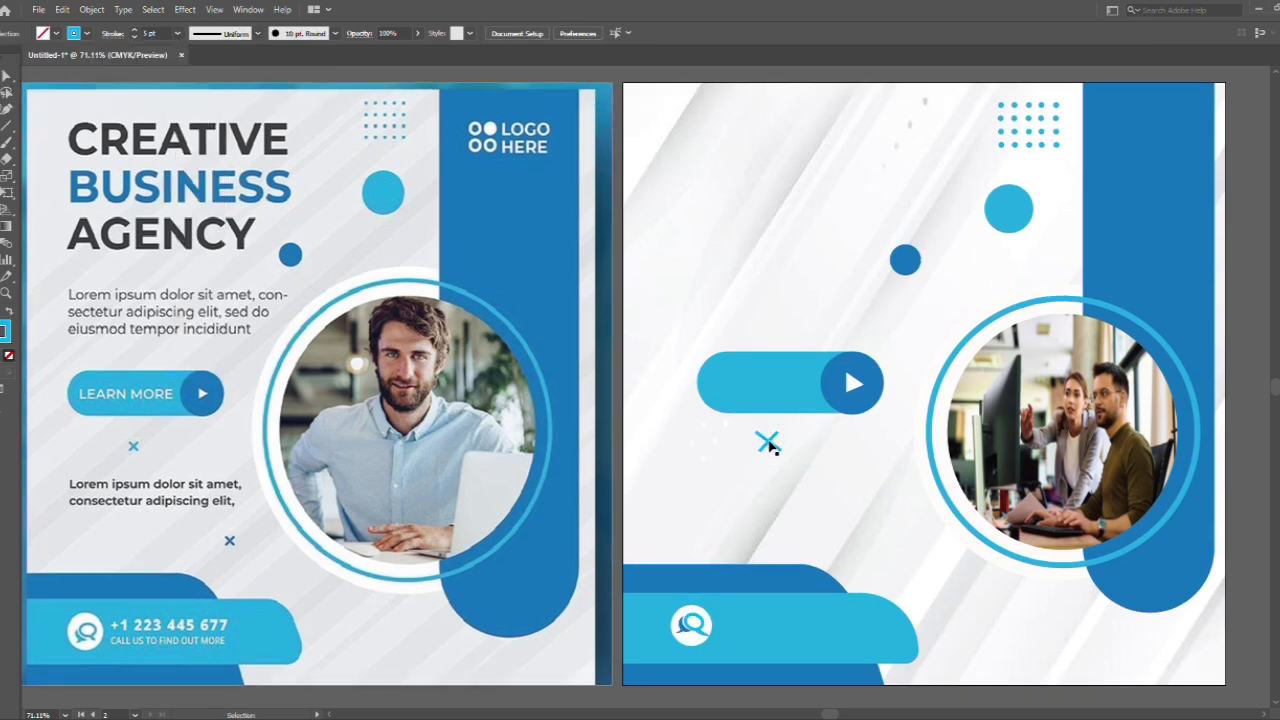
- Shorten the cross's longer diagonal at both ends to about 36 × 29 px
{"action": "left_click", "coordinate": [768, 438], "text": "shift"}
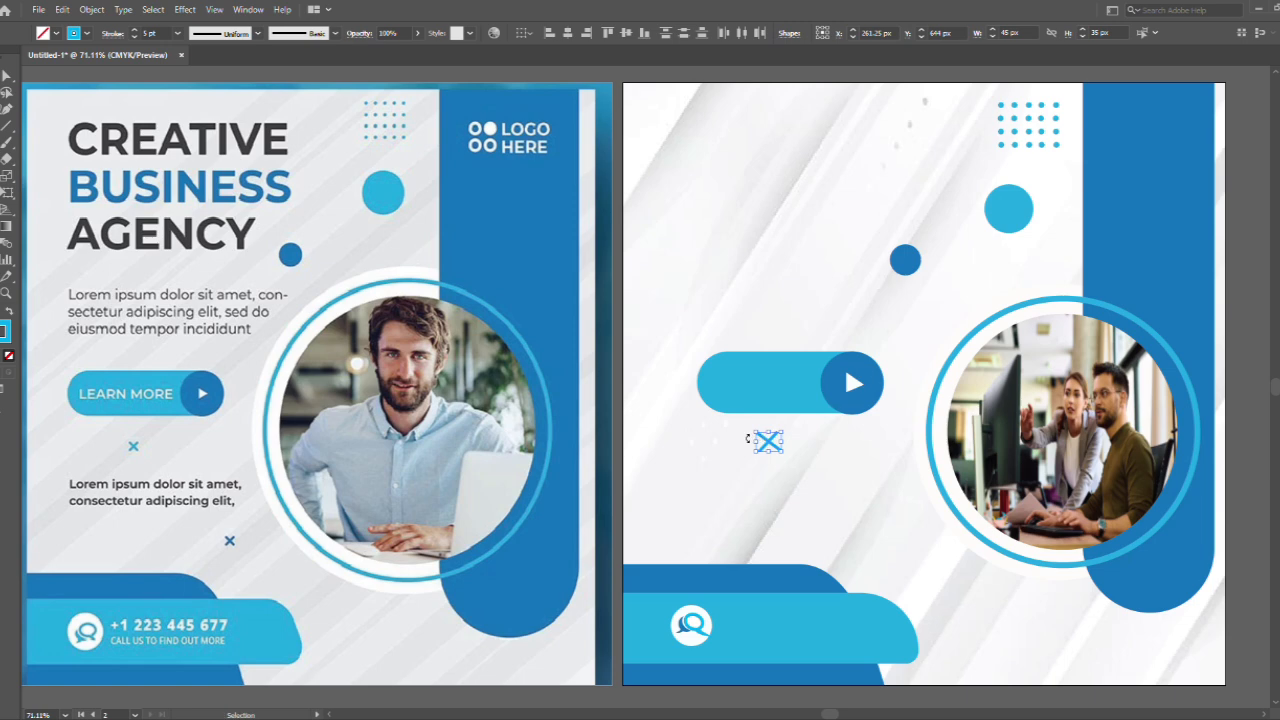
{"action": "key", "text": "a"}
{"action": "scroll", "coordinate": [775, 453], "scroll_direction": "up", "scroll_amount": 1}
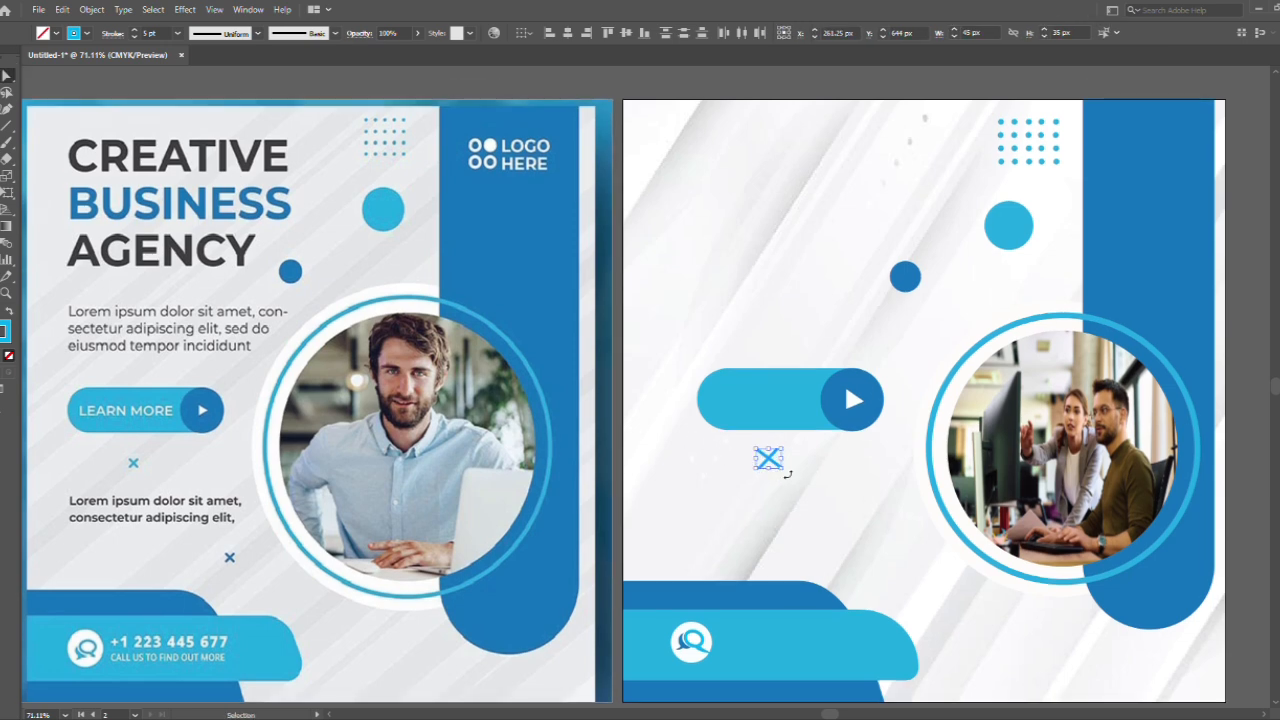
{"action": "key", "text": "ctrl+plus"}
{"action": "key", "text": "ctrl+plus"}
{"action": "key", "text": "ctrl+plus"}
{"action": "key", "text": "ctrl+plus"}
{"action": "key", "text": "ctrl+plus"}
{"action": "key", "text": "ctrl+plus"}
{"action": "key", "text": "ctrl+plus"}
{"action": "left_click", "coordinate": [700, 482]}
{"action": "left_click", "coordinate": [551, 306]}
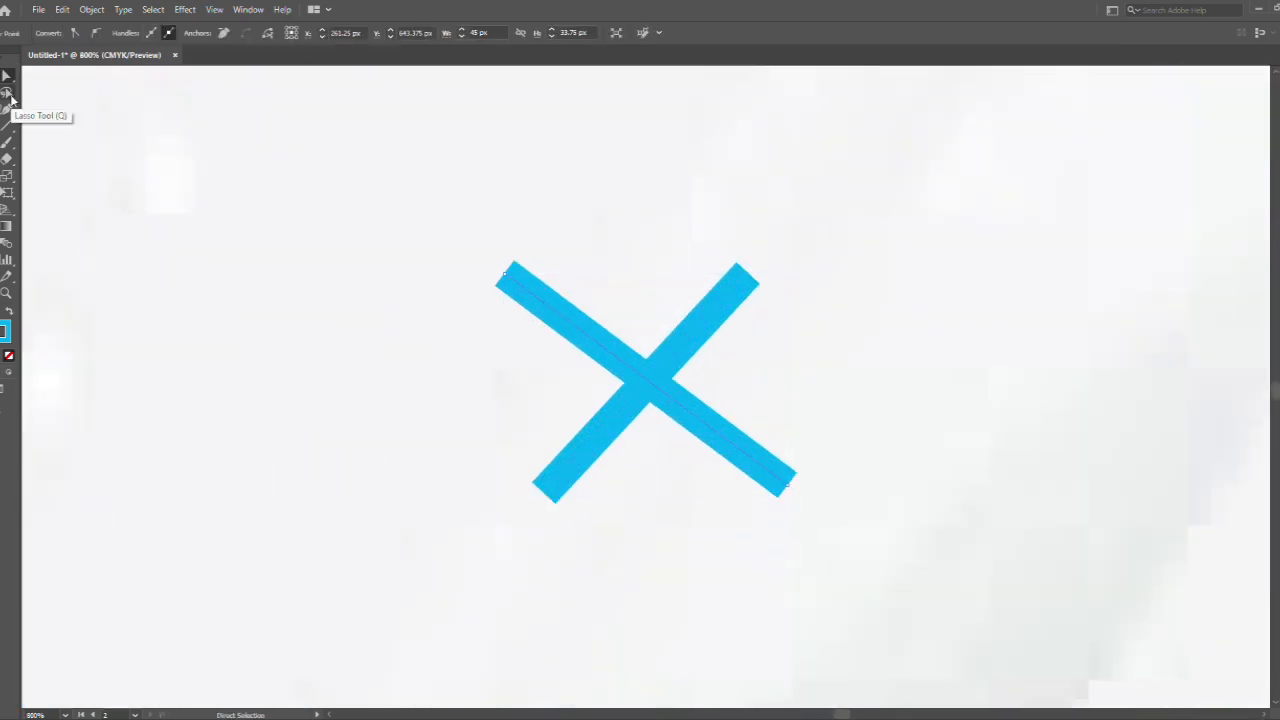
{"action": "left_click", "coordinate": [689, 343], "text": "shift"}
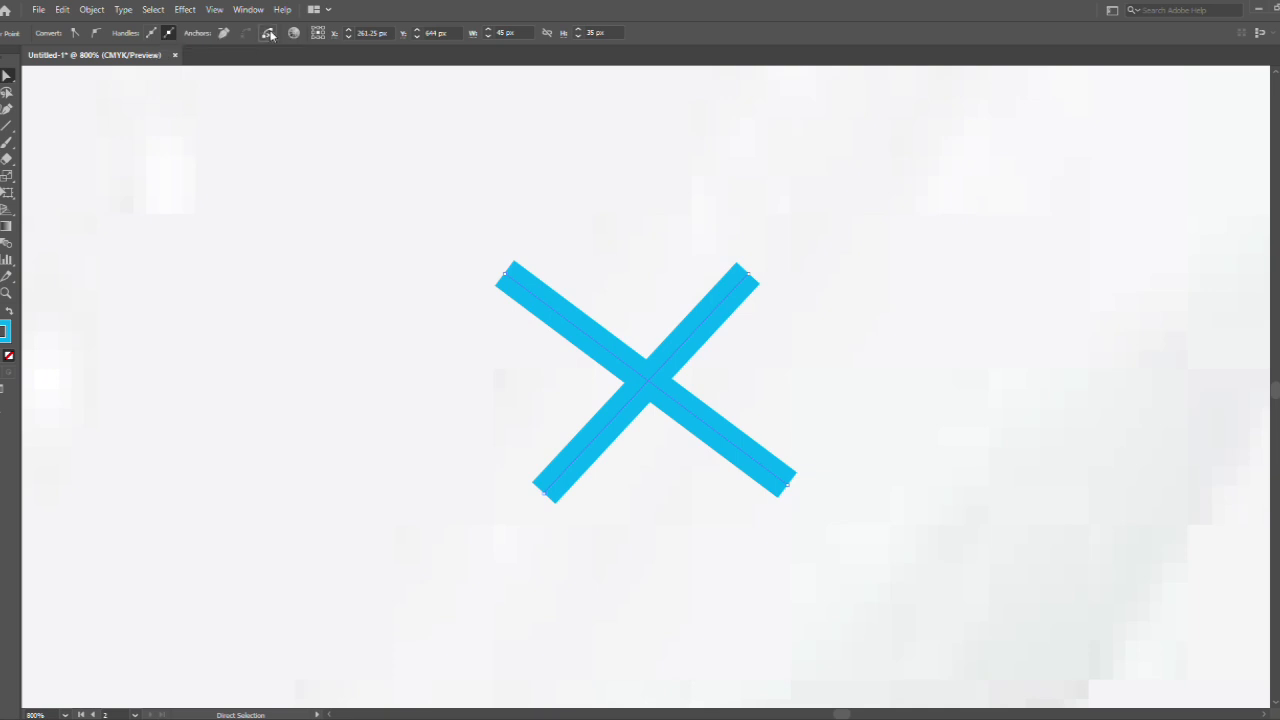
{"action": "left_click", "coordinate": [752, 426]}
{"action": "left_click", "coordinate": [647, 381]}
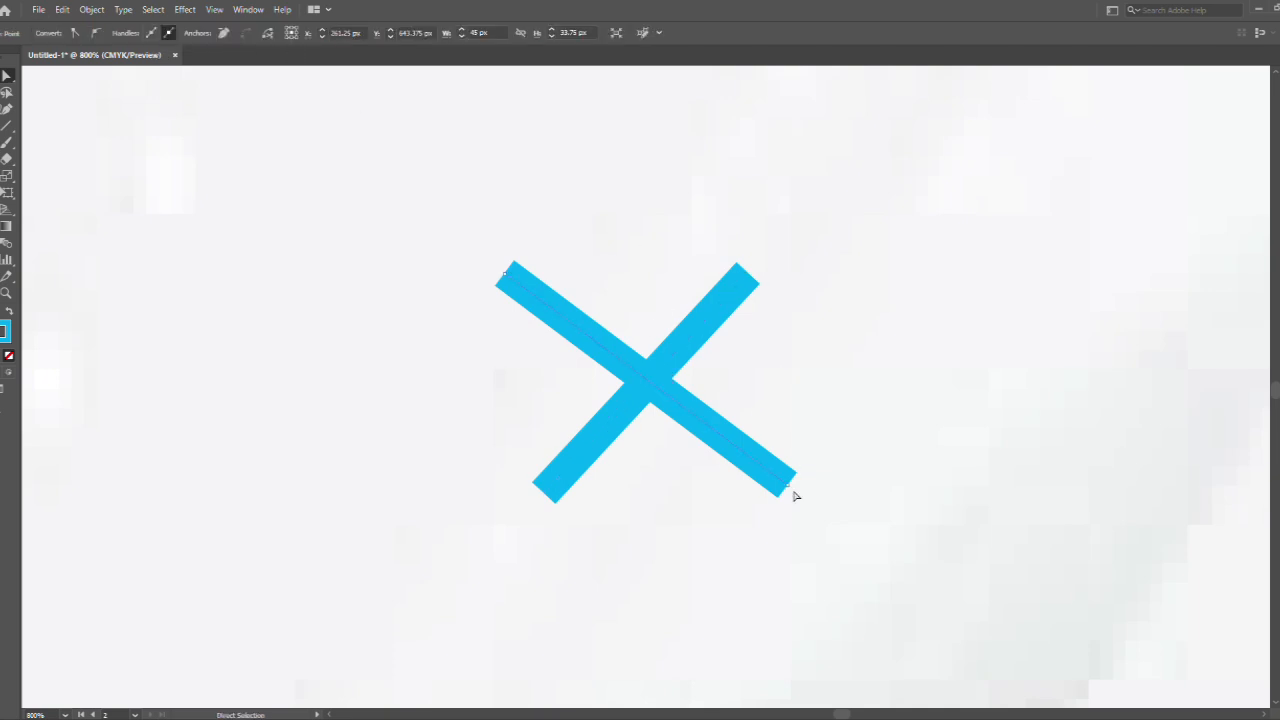
{"action": "left_click_drag", "start_coordinate": [787, 485], "coordinate": [774, 478]}
{"action": "left_click_drag", "start_coordinate": [504, 275], "coordinate": [548, 296]}
{"action": "left_click", "coordinate": [703, 334]}
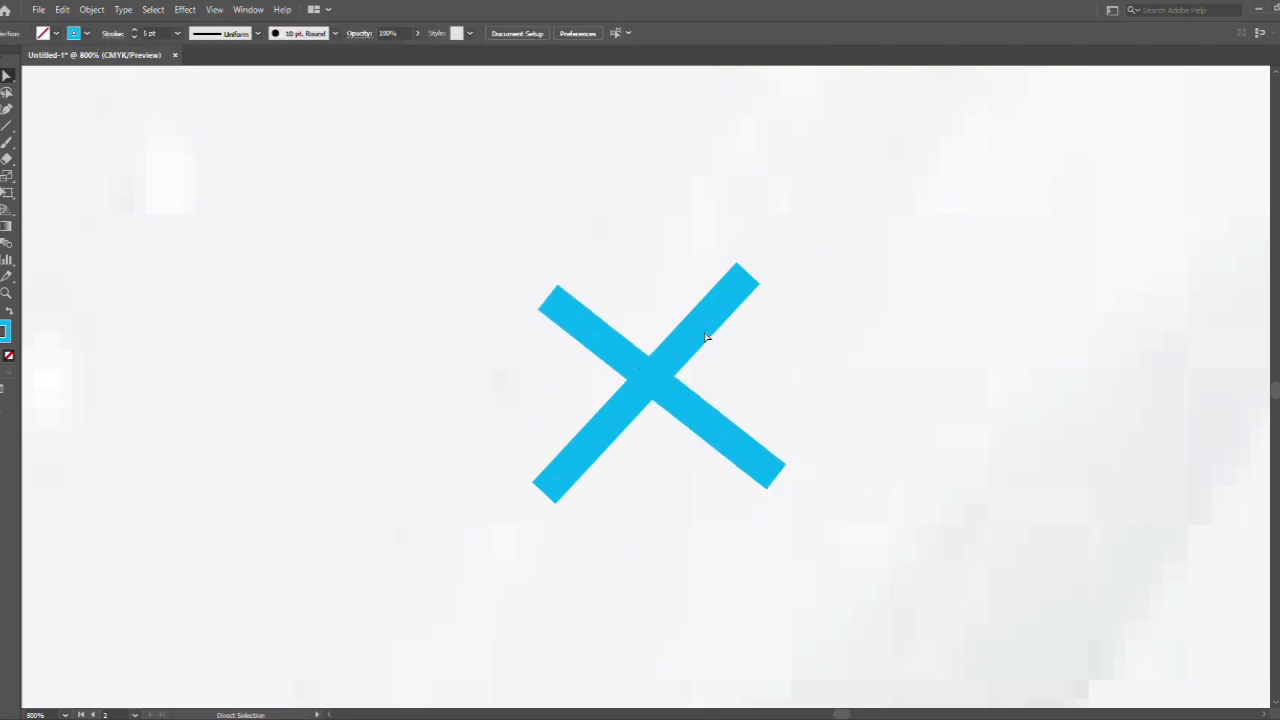
- Shorten the cross's other diagonal slightly and shift it so both lines cross near their midpoints
{"action": "left_click", "coordinate": [752, 281]}
{"action": "left_click_drag", "start_coordinate": [748, 276], "coordinate": [741, 282]}
{"action": "left_click_drag", "start_coordinate": [545, 494], "coordinate": [556, 490]}
{"action": "left_click_drag", "start_coordinate": [647, 386], "coordinate": [656, 400]}
{"action": "left_click", "coordinate": [606, 376]}
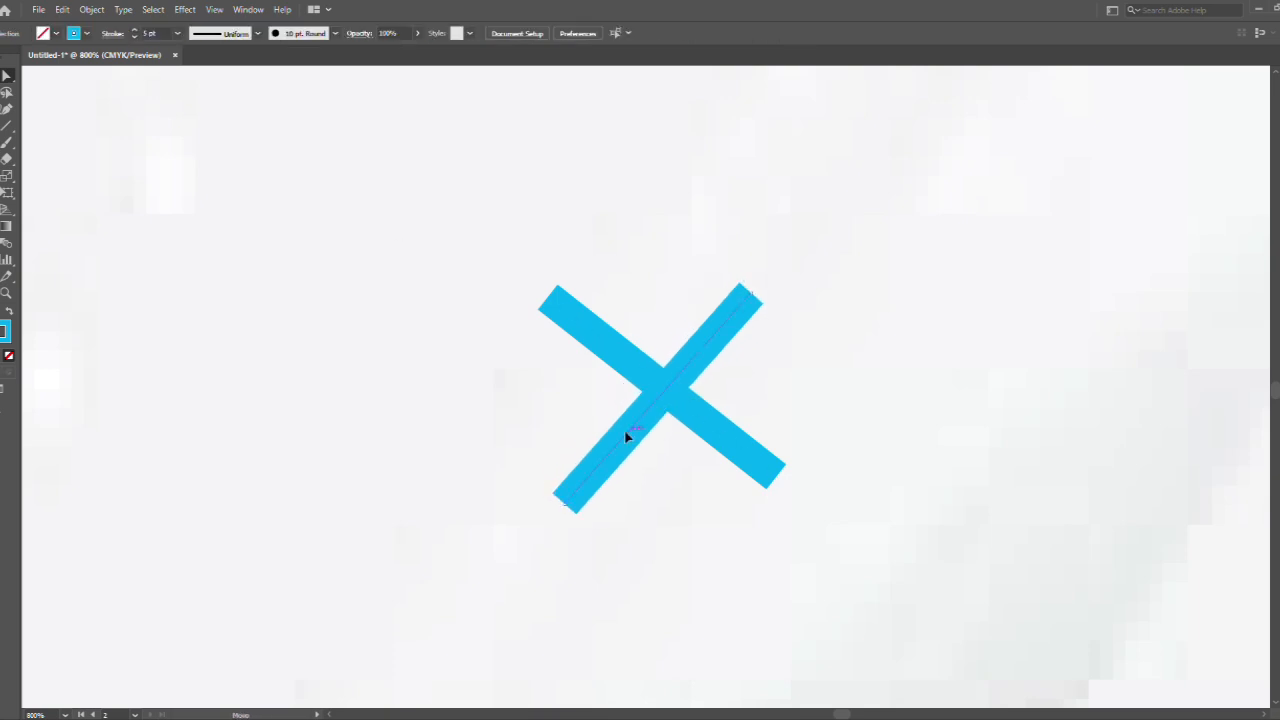
{"action": "key", "text": "a"}
{"action": "left_click", "coordinate": [586, 339]}
{"action": "left_click", "coordinate": [258, 33]}
{"action": "left_click", "coordinate": [228, 78]}
{"action": "left_click", "coordinate": [624, 359]}
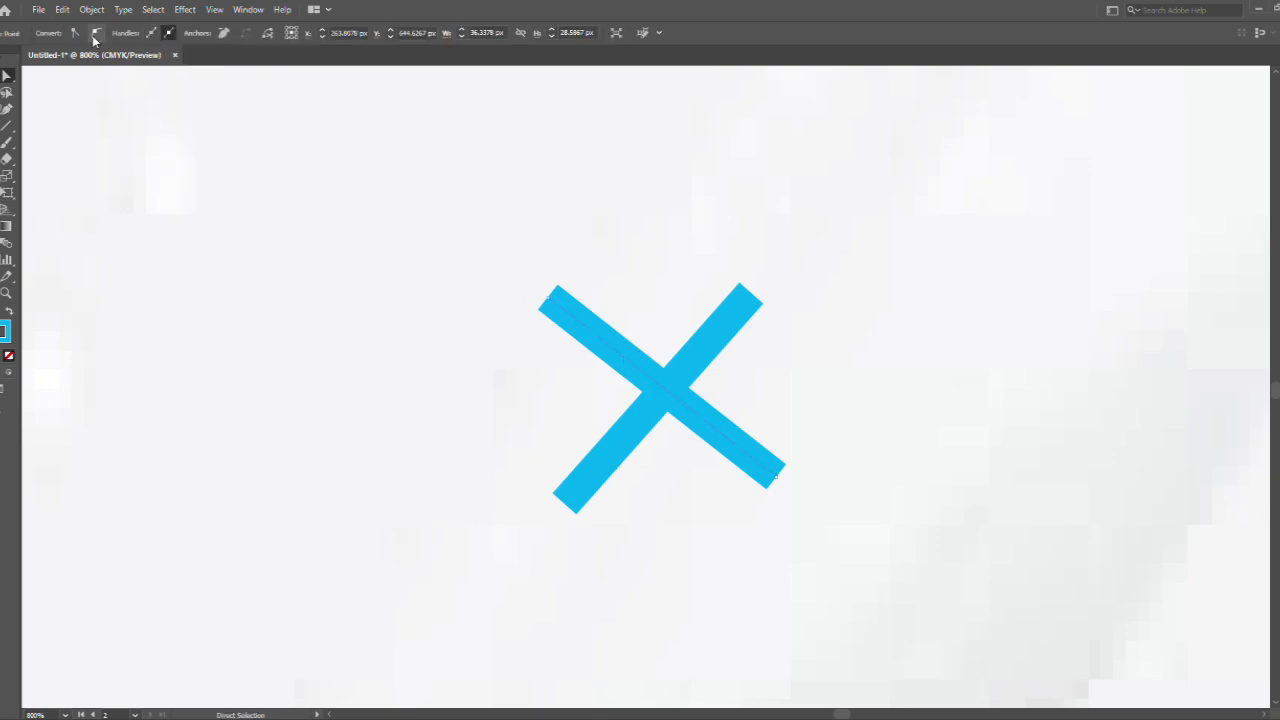
{"action": "left_click", "coordinate": [424, 248]}
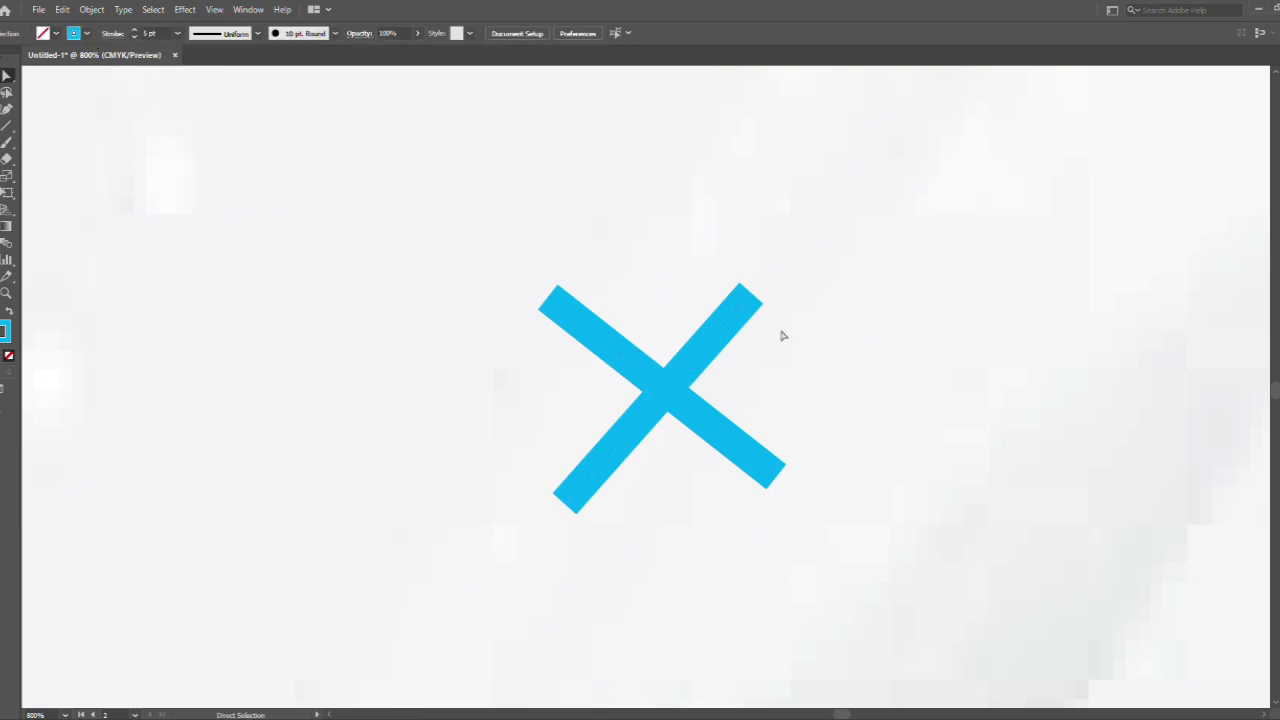
- Shrink the light-blue cross to about 23 × 23 px and place a copy diagonally below it, toward the framed photo
{"action": "key", "text": "ctrl+minus"}
{"action": "key", "text": "ctrl+minus"}
{"action": "key", "text": "ctrl+minus"}
{"action": "key", "text": "ctrl+minus"}
{"action": "key", "text": "ctrl+minus"}
{"action": "key", "text": "ctrl+minus"}
{"action": "key", "text": "ctrl+minus"}
{"action": "key", "text": "ctrl+minus"}
{"action": "key", "text": "minus"}
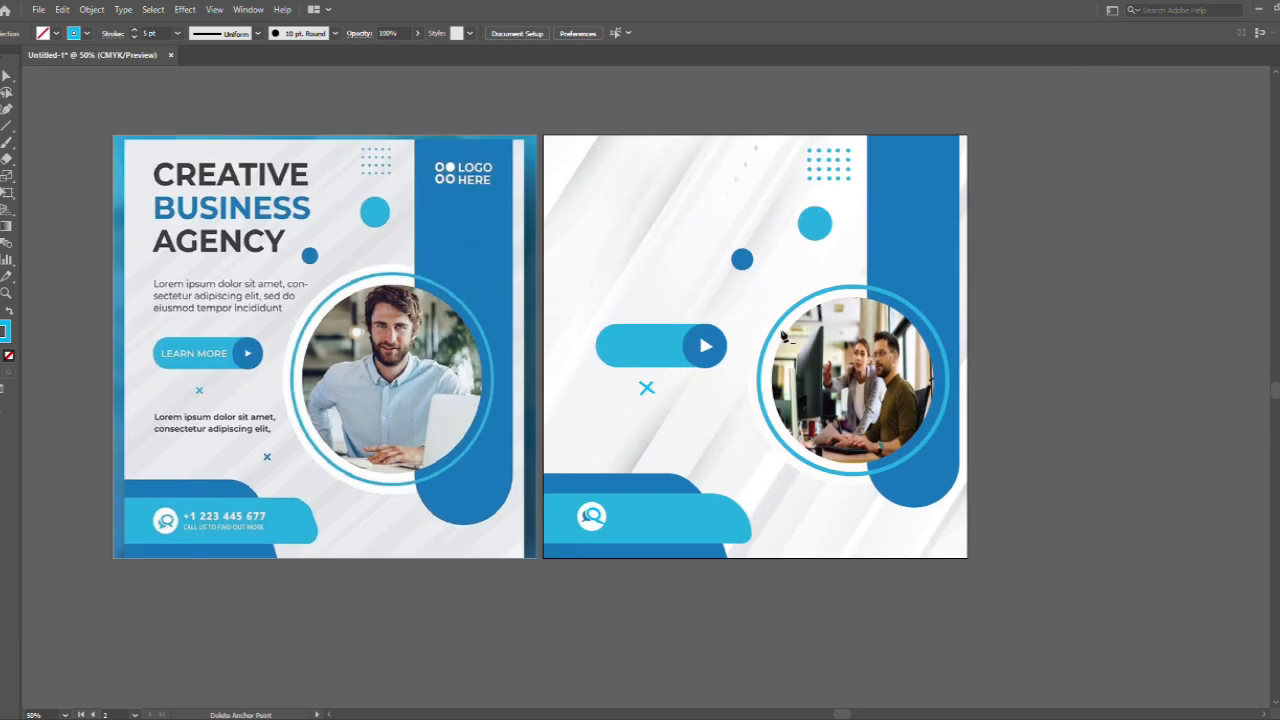
{"action": "key", "text": "ctrl+plus"}
{"action": "left_click", "coordinate": [330, 715]}
{"action": "left_click", "coordinate": [330, 715]}
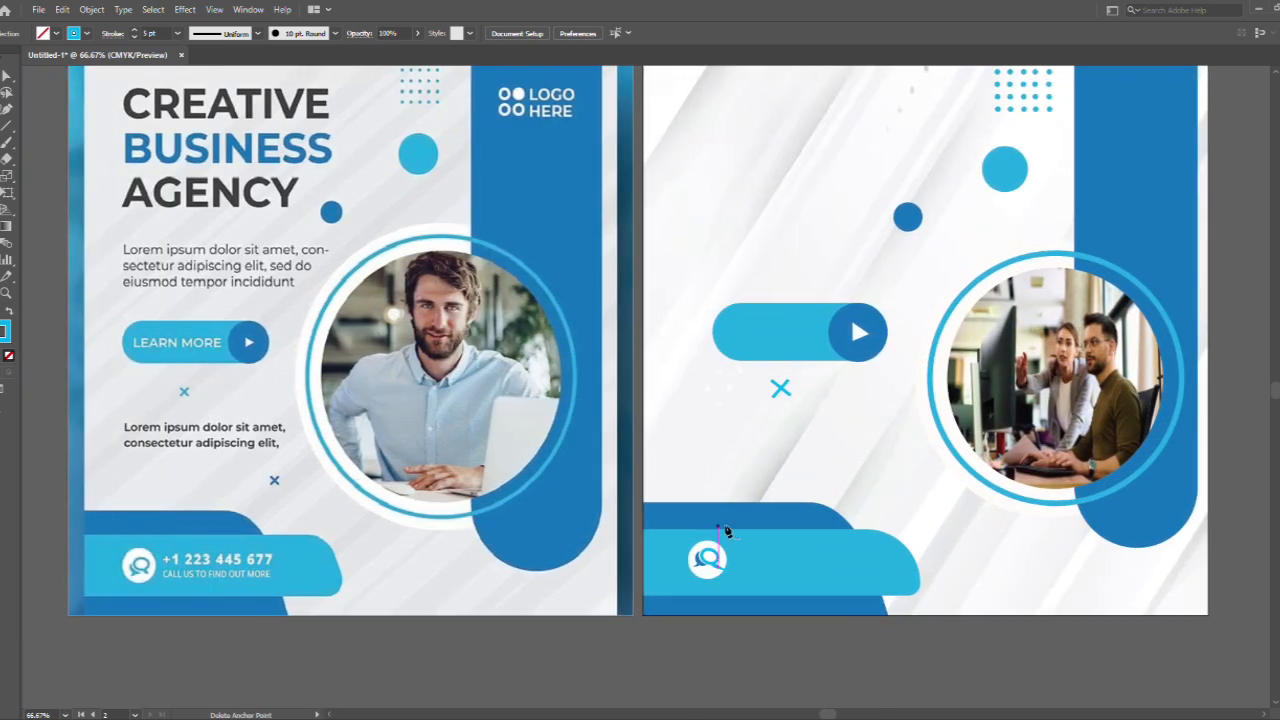
{"action": "left_click", "coordinate": [1275, 73]}
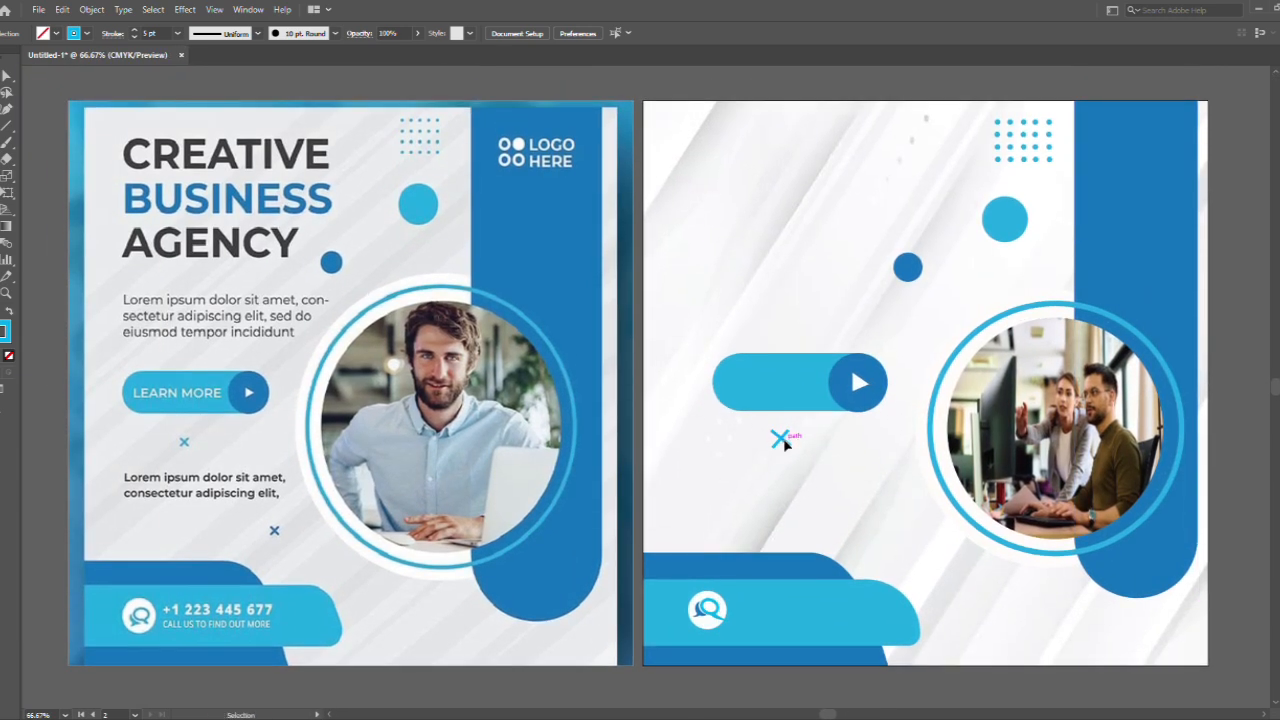
{"action": "mouse_move", "coordinate": [785, 443]}
{"action": "left_mouse_down"}
{"action": "mouse_move", "coordinate": [862, 516]}
{"action": "mouse_move", "coordinate": [887, 506]}
{"action": "left_mouse_up"}
- Try to sample the dark blue of the button's circle onto the copied cross
{"action": "left_click", "coordinate": [86, 33]}
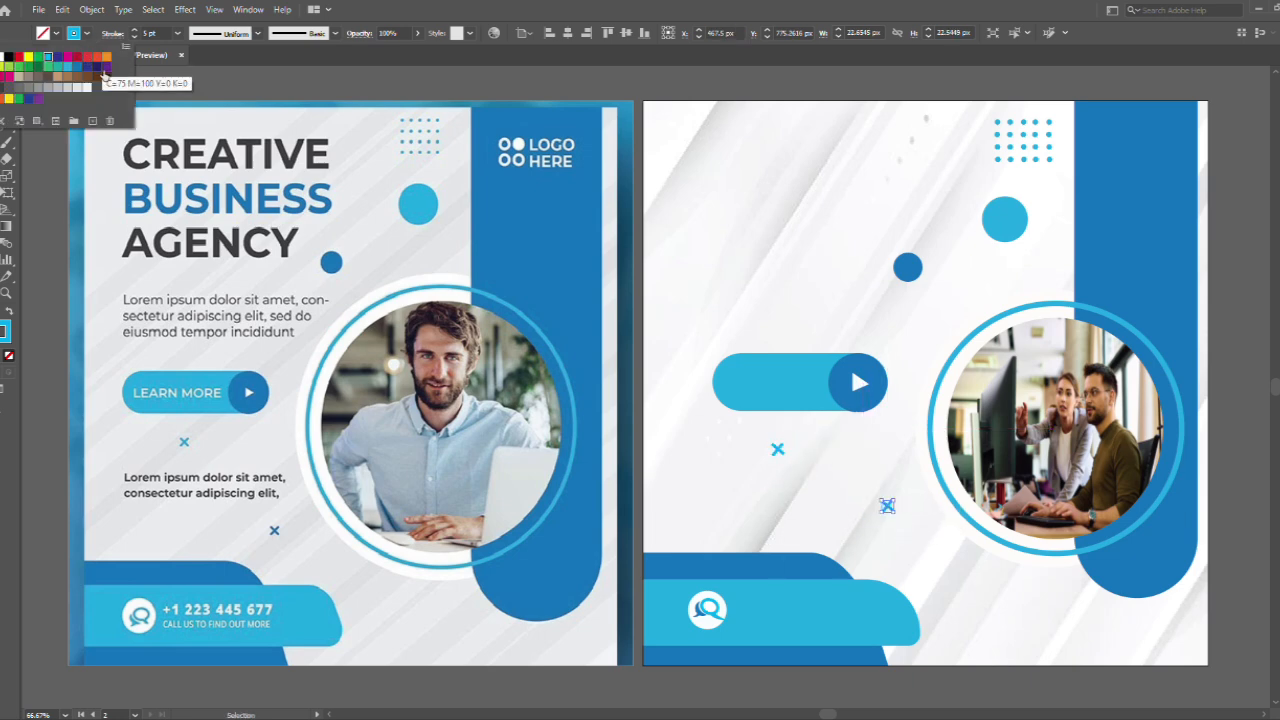
{"action": "key", "text": "Escape"}
{"action": "left_click", "coordinate": [864, 362]}
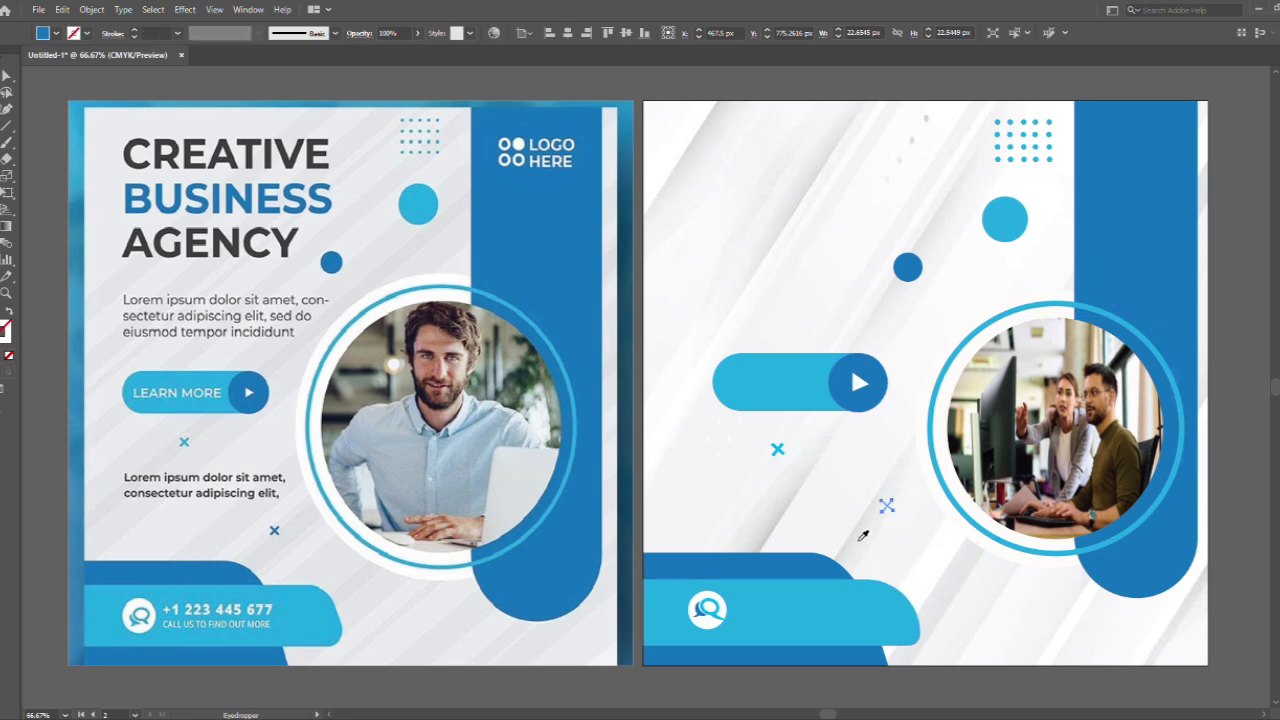
{"action": "key", "text": "shift+x"}
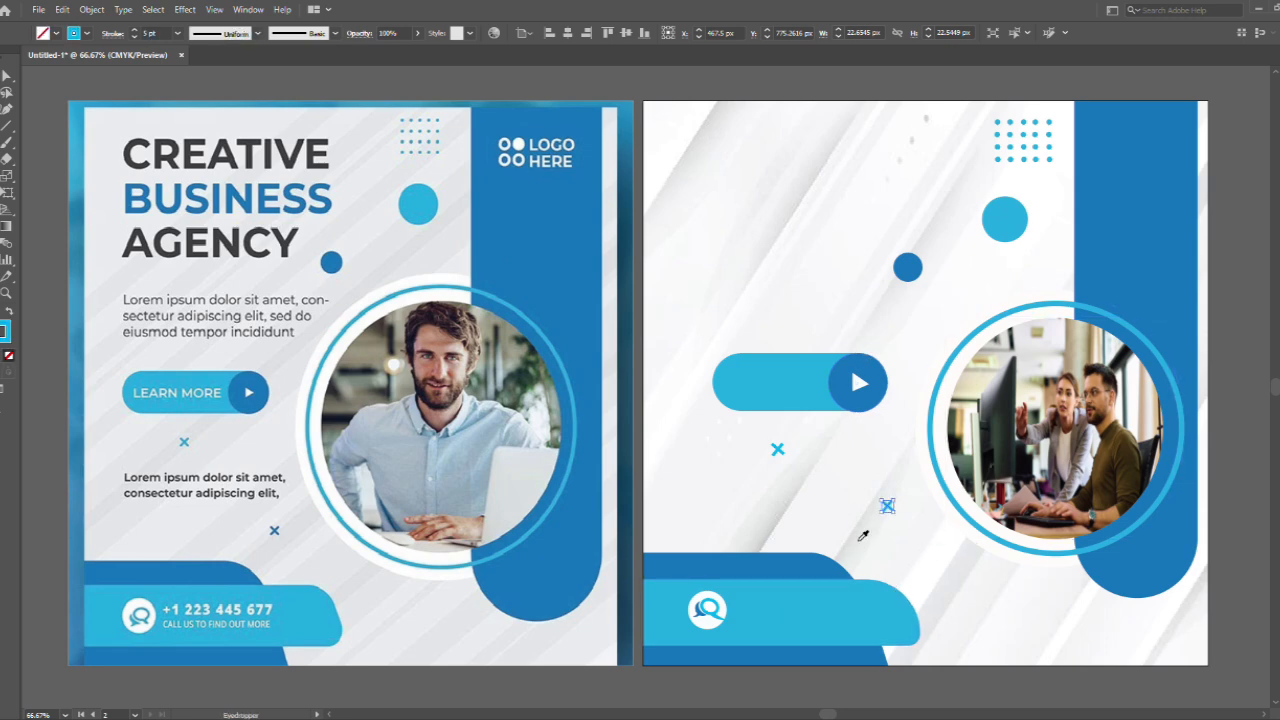
- Give the copied cross a darker blue stroke from the swatches and deselect it
{"action": "left_click", "coordinate": [90, 35]}
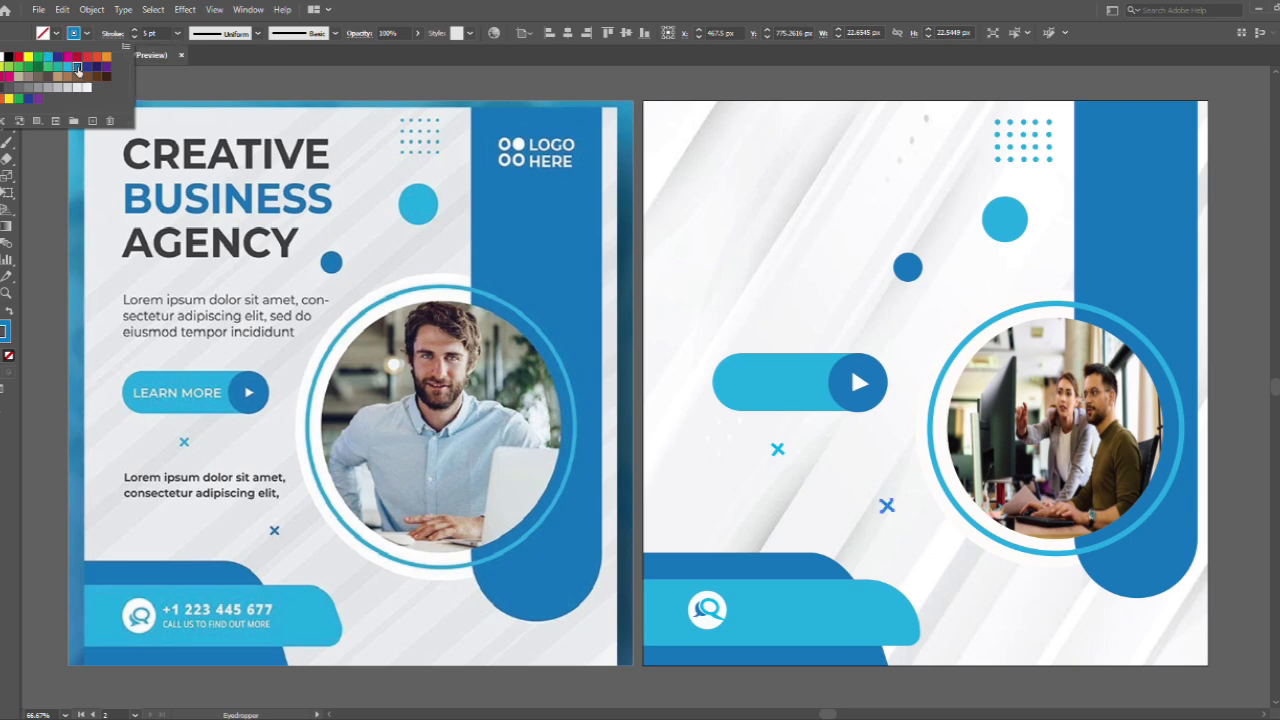
{"action": "left_click", "coordinate": [78, 72]}
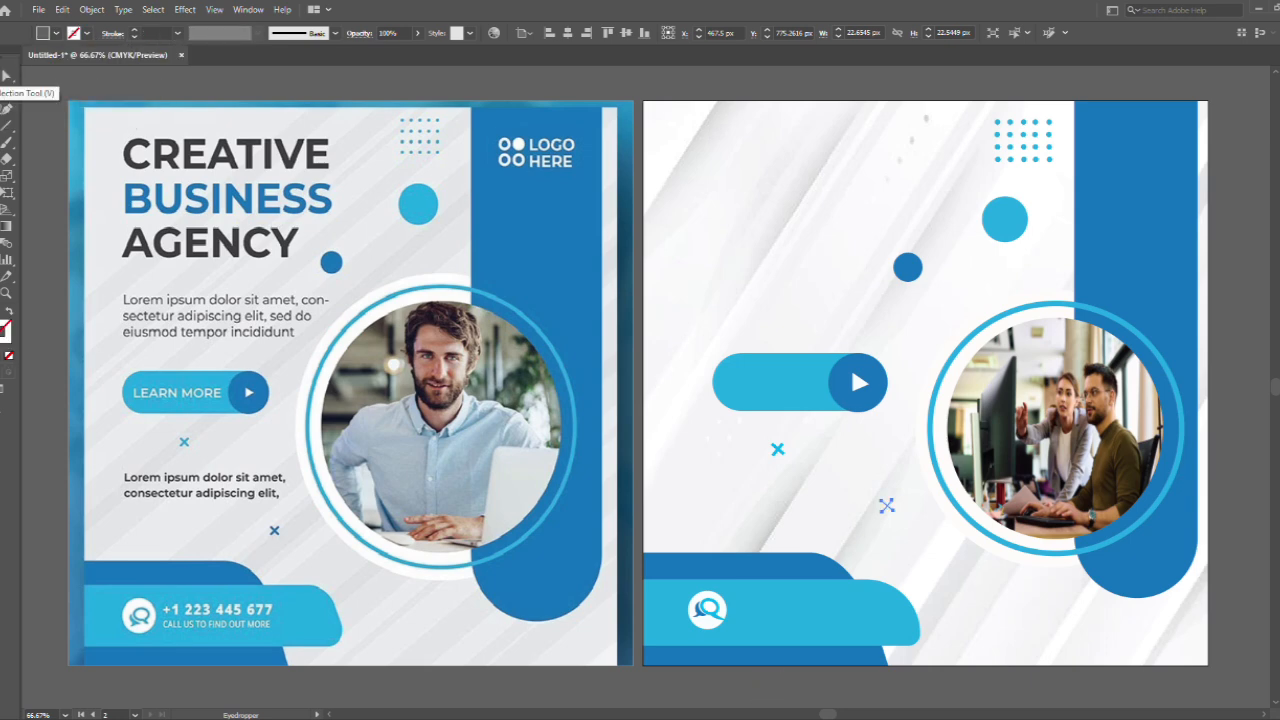
{"action": "left_click", "coordinate": [5, 76]}
{"action": "left_click", "coordinate": [708, 245]}
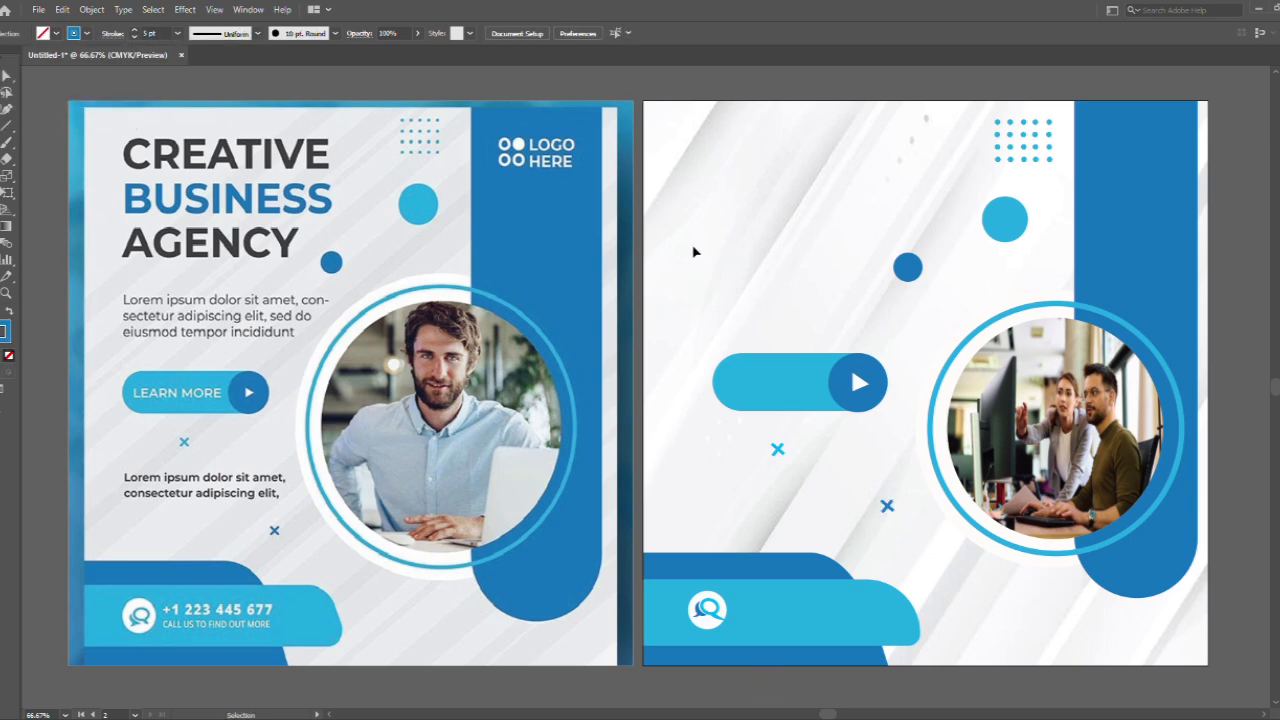
- Add the phone number as text beside the chat icon on the contact bar and enlarge it to about 48 pt
{"action": "key", "text": "t"}
{"action": "left_click", "coordinate": [752, 596]}
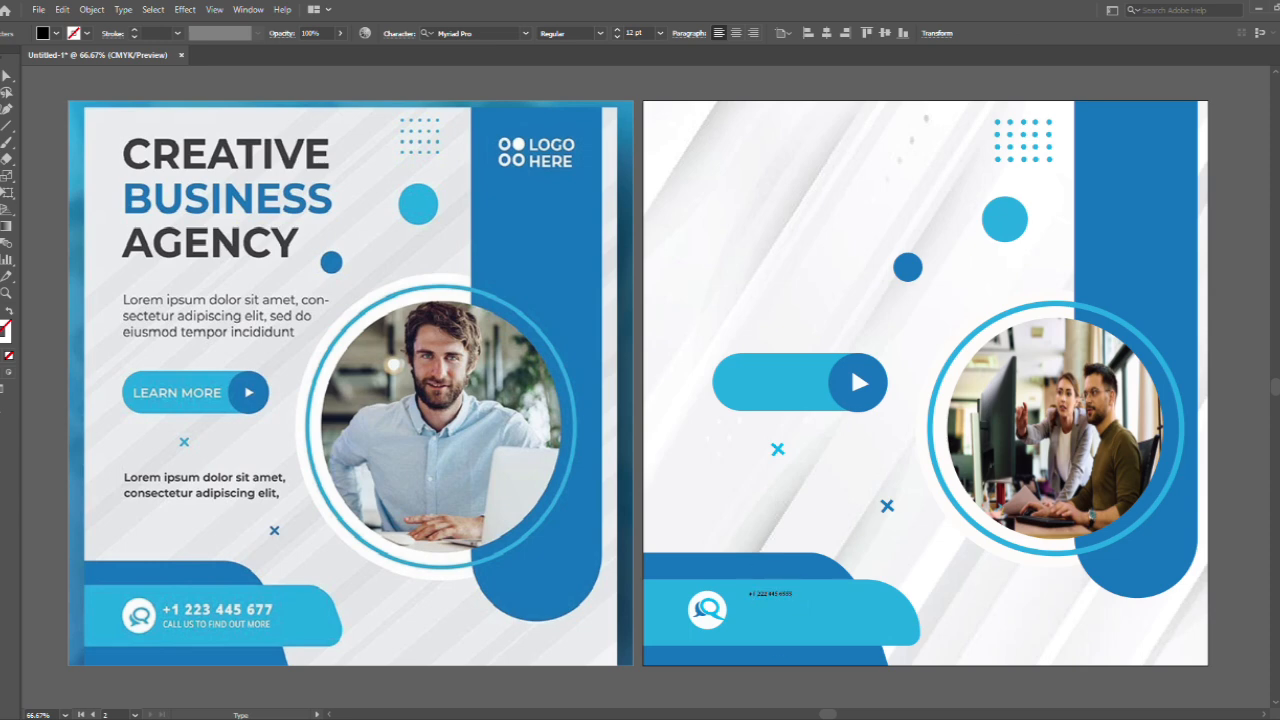
{"action": "key", "text": "Escape"}
{"action": "mouse_move", "coordinate": [794, 598]}
{"action": "left_mouse_down"}
{"action": "mouse_move", "coordinate": [888, 620]}
{"action": "mouse_move", "coordinate": [808, 610]}
{"action": "left_mouse_up"}
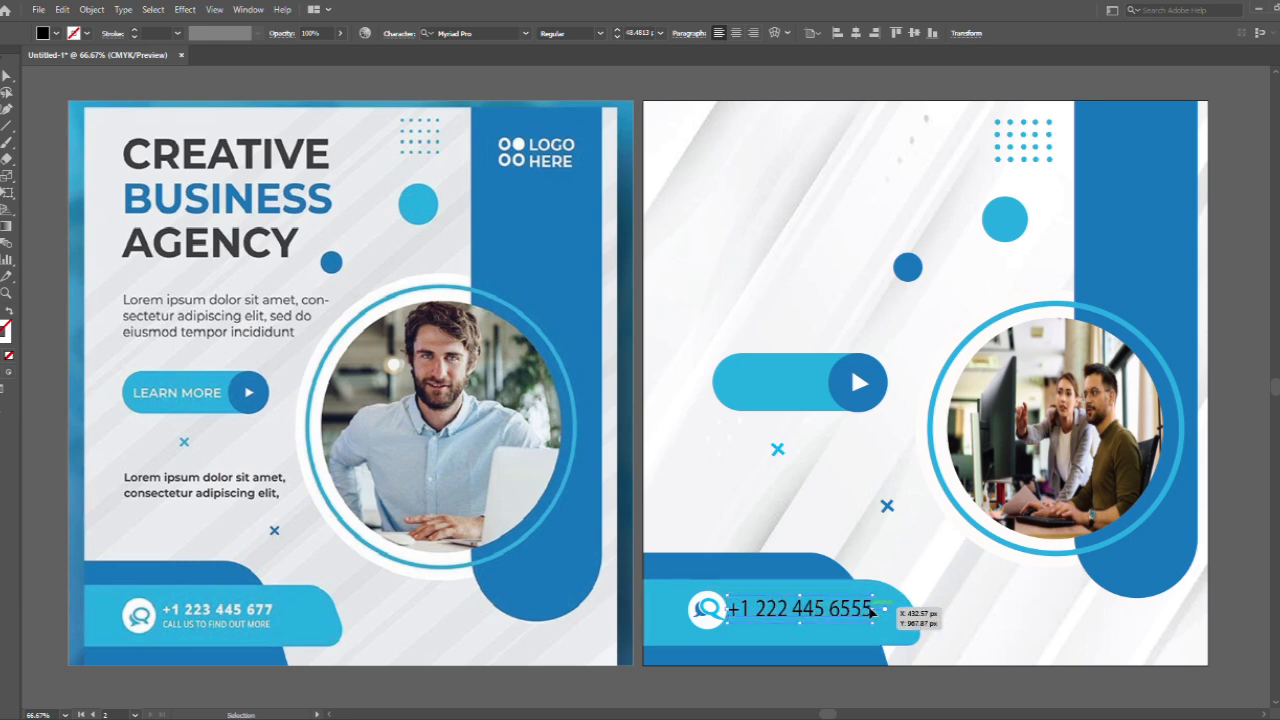
{"action": "double_click", "coordinate": [822, 610]}
{"action": "left_click", "coordinate": [727, 612]}
{"action": "key", "text": "Escape"}
{"action": "key", "text": "ctrl+z"}
{"action": "double_click", "coordinate": [742, 606]}
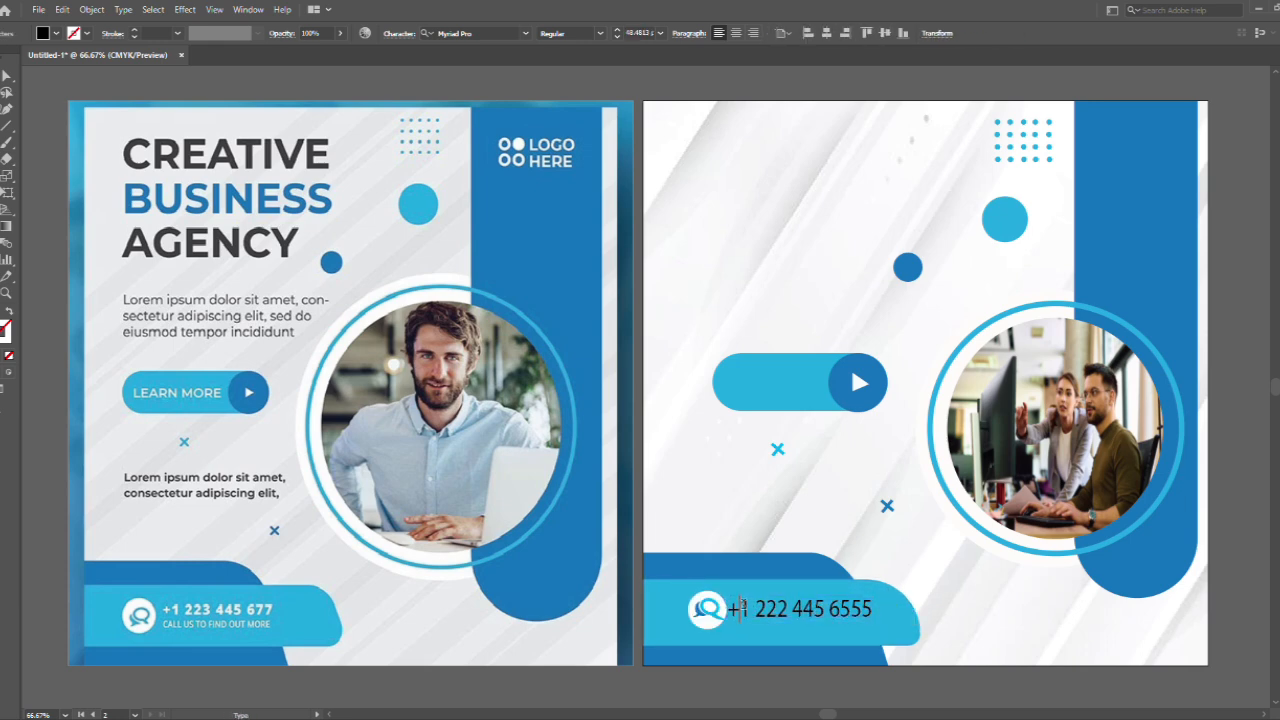
{"action": "left_click_drag", "start_coordinate": [728, 608], "coordinate": [880, 607]}
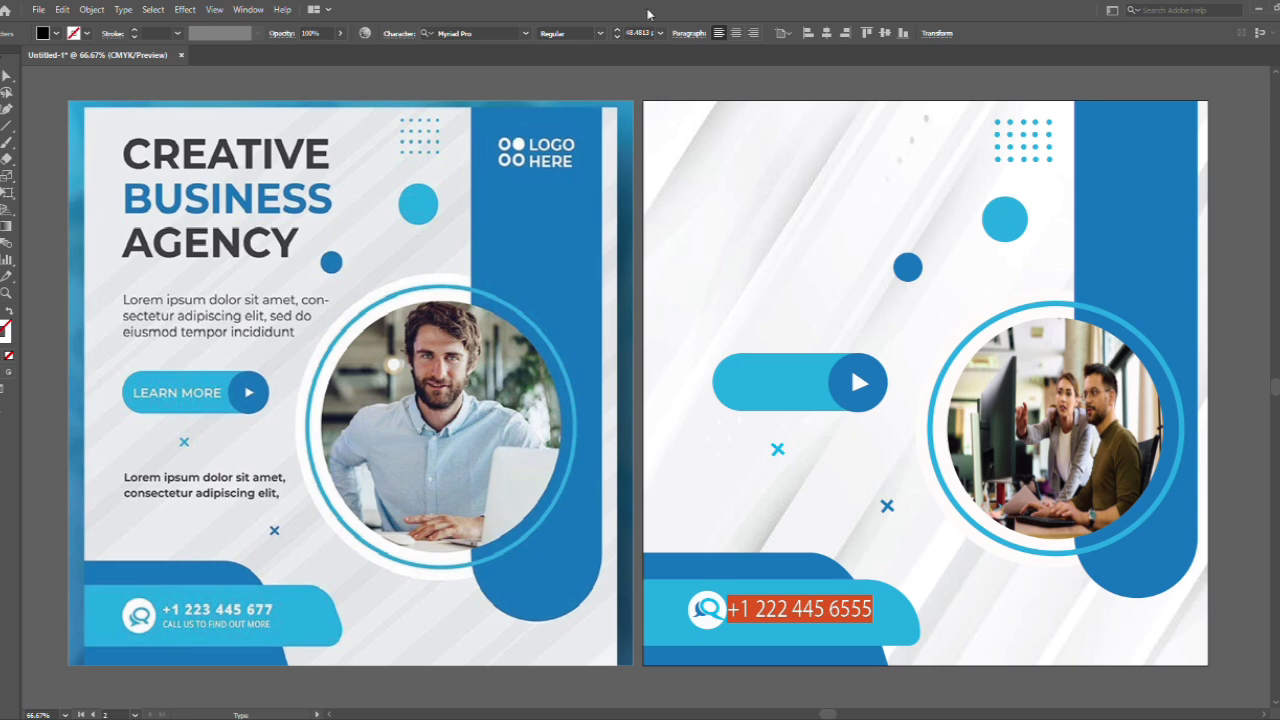
{"action": "left_click", "coordinate": [778, 612]}
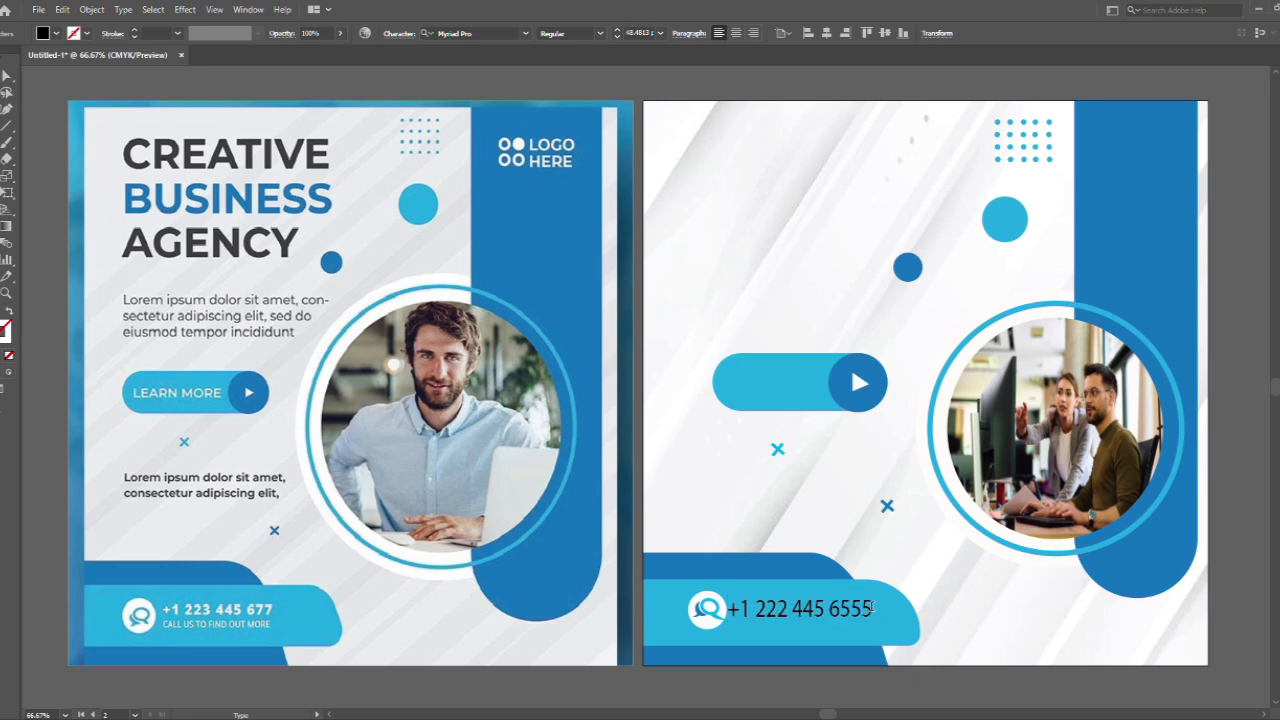
{"action": "key", "text": "Escape"}
- Change the whole phone number's font to Geometr415 Blk BT Black
{"action": "double_click", "coordinate": [793, 611]}
{"action": "left_click_drag", "start_coordinate": [869, 607], "coordinate": [720, 610]}
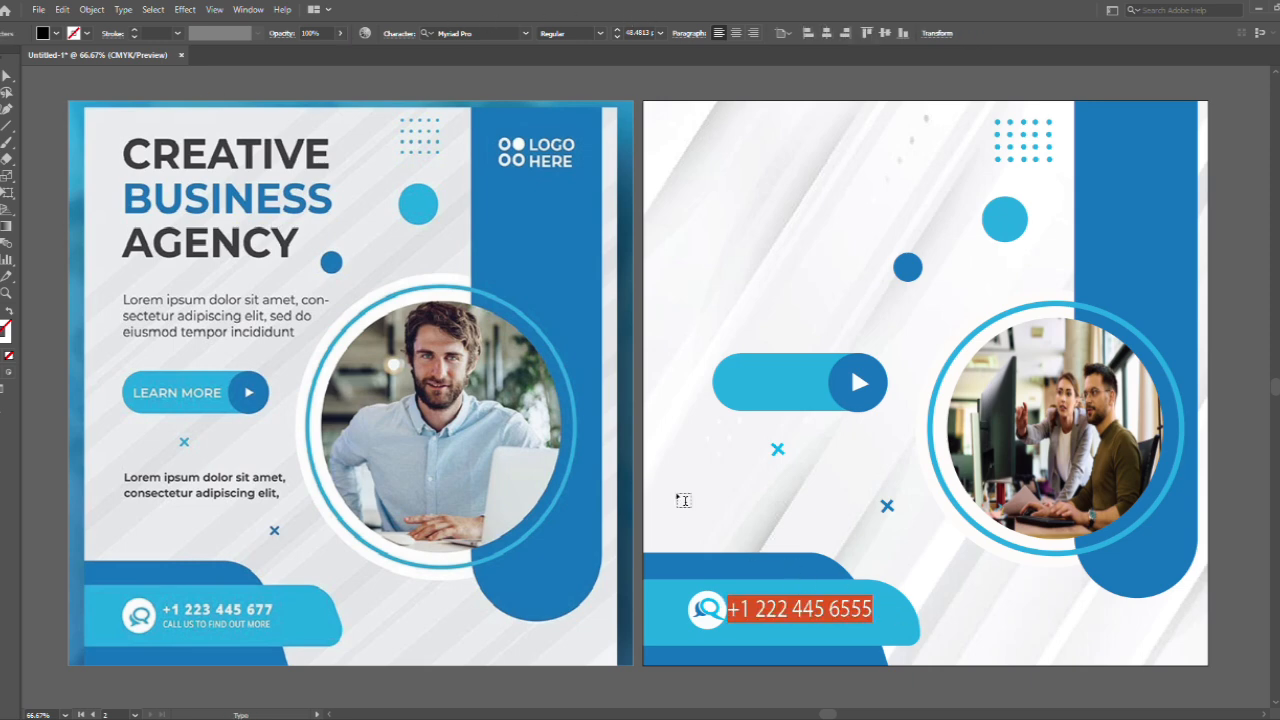
{"action": "left_click", "coordinate": [525, 34]}
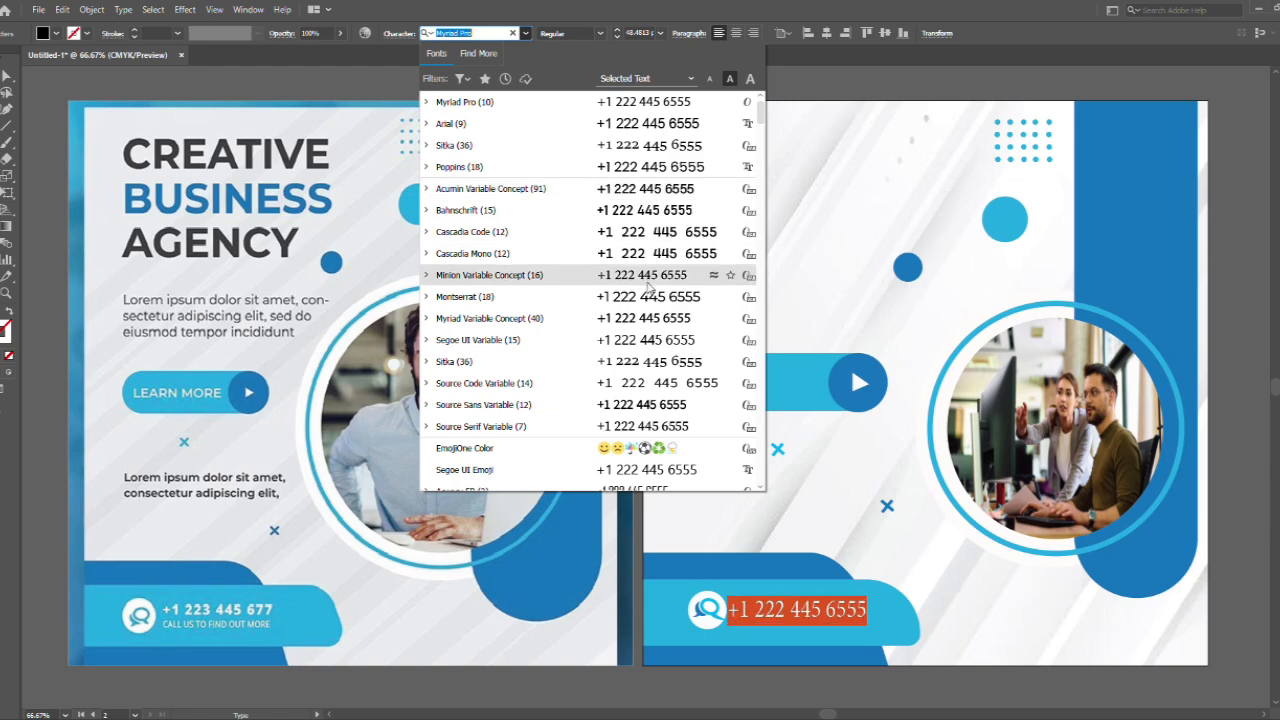
{"action": "scroll", "coordinate": [650, 283], "scroll_direction": "down", "scroll_amount": 15}
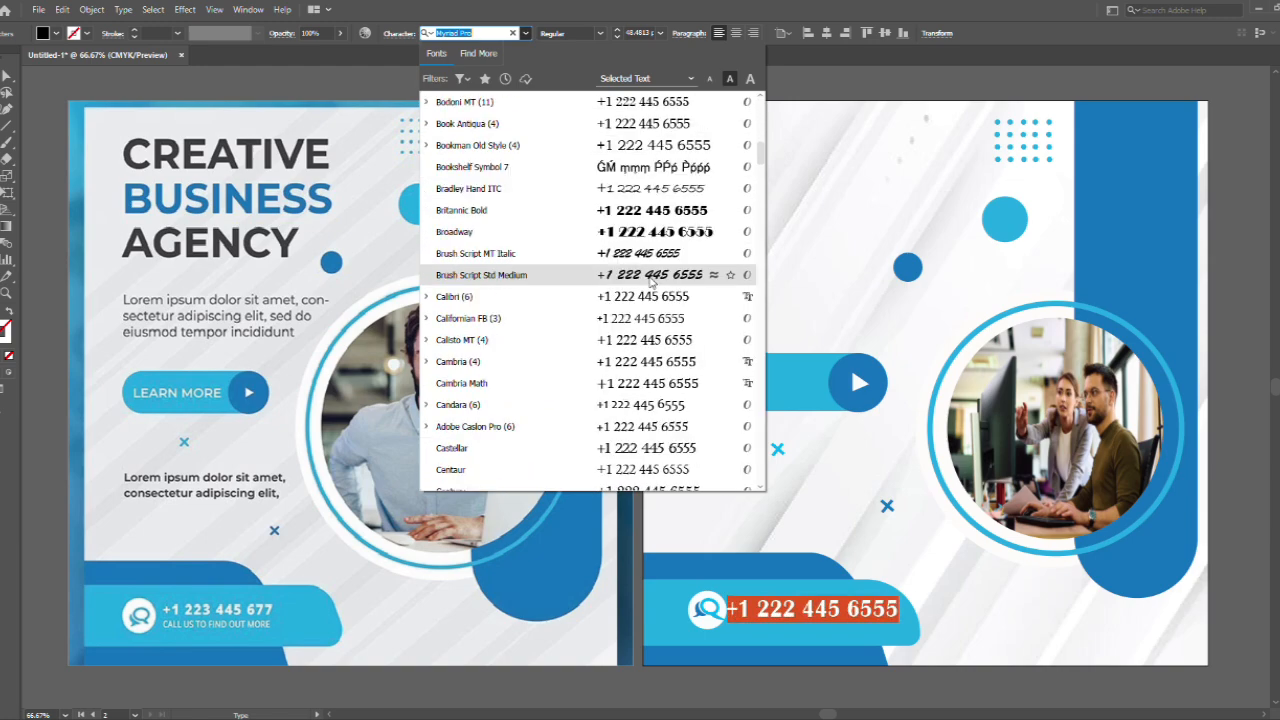
{"action": "scroll", "coordinate": [651, 281], "scroll_direction": "down", "scroll_amount": 3}
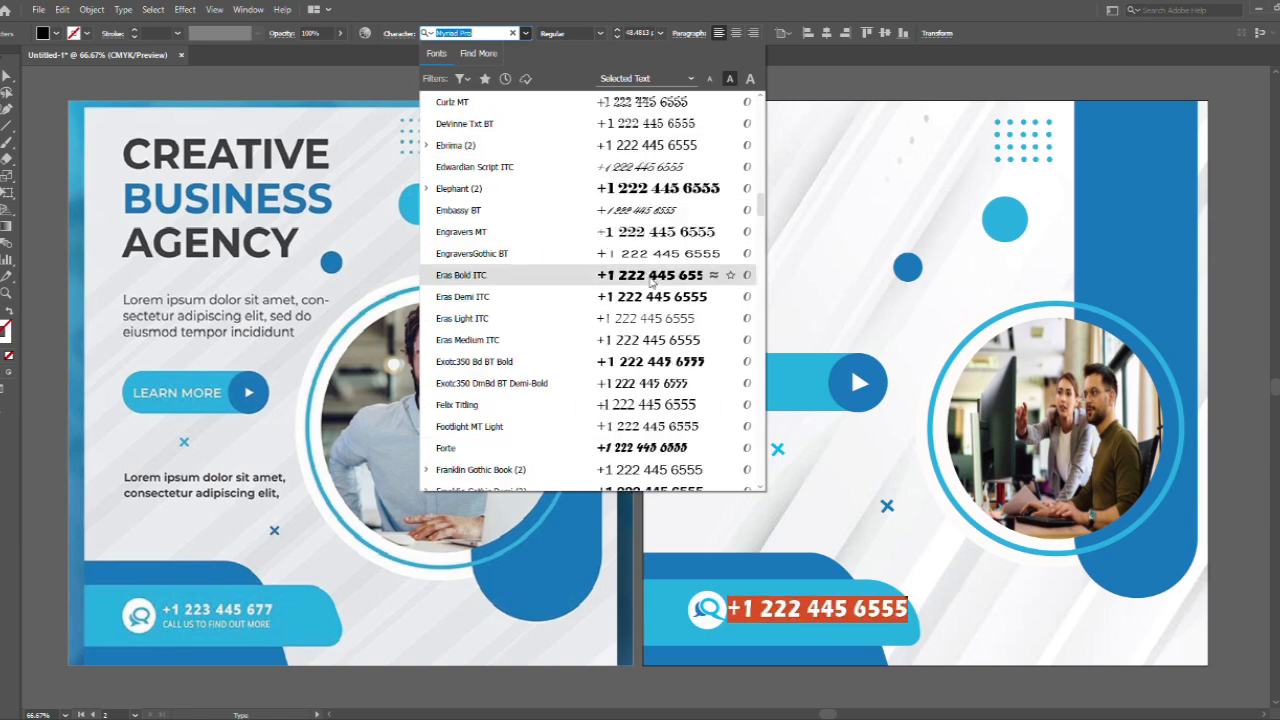
{"action": "scroll", "coordinate": [651, 281], "scroll_direction": "down", "scroll_amount": 6}
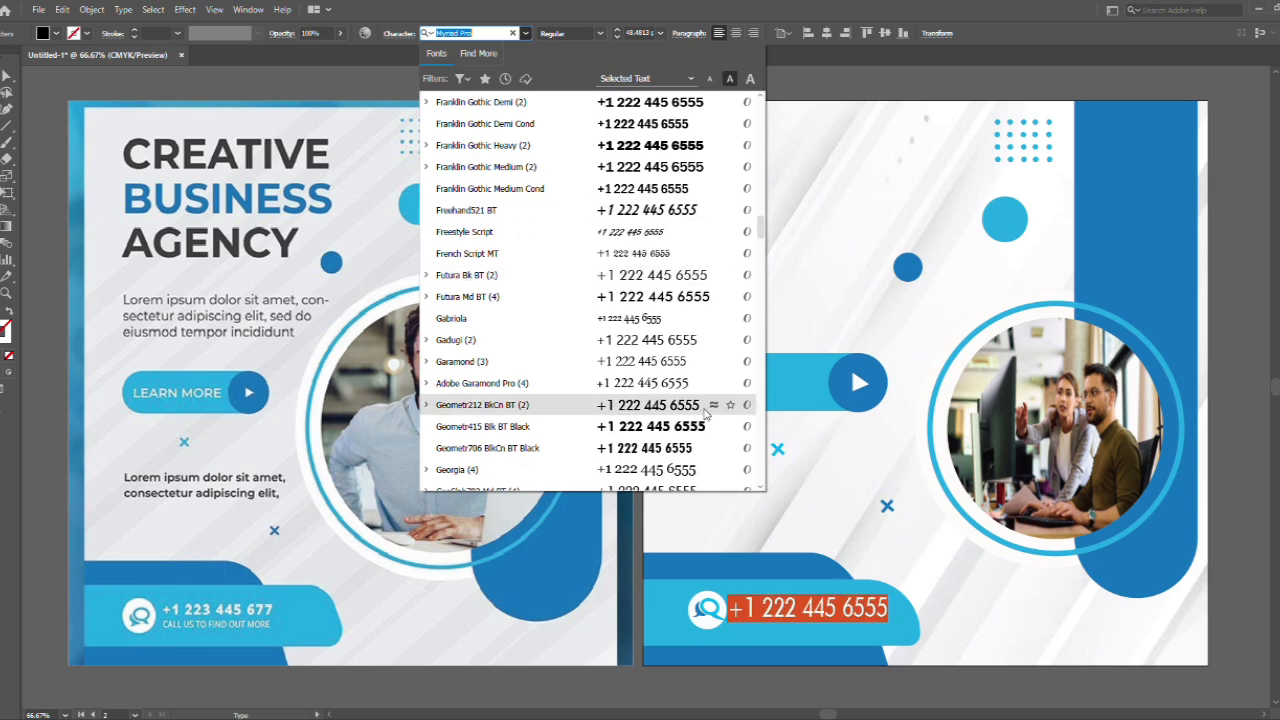
{"action": "left_click", "coordinate": [650, 405]}
- Add the text "CALL US TO FIND OUT MORE" under the phone number and stretch it to nearly the same right edge
{"action": "left_click", "coordinate": [743, 630]}
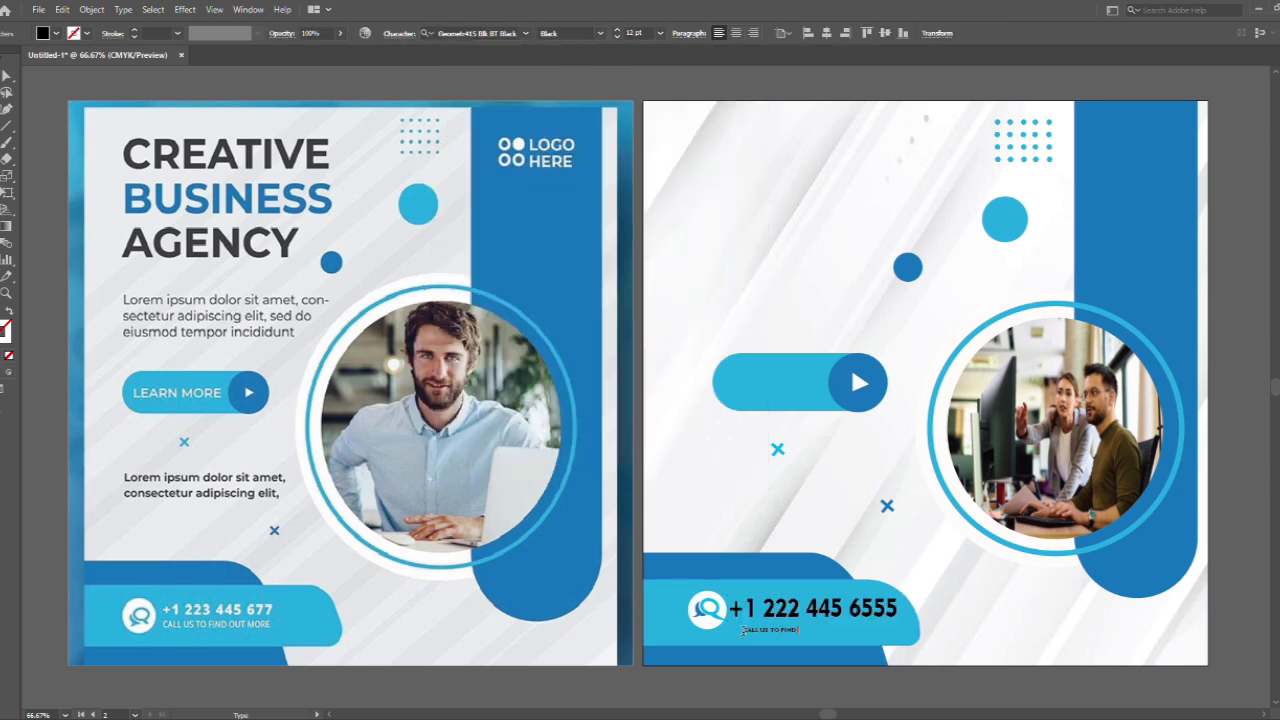
{"action": "left_click_drag", "start_coordinate": [831, 631], "coordinate": [901, 632]}
{"action": "key", "text": "ctrl+shift+a"}
- Set the font of the "CALL US TO FIND OUT MORE" line to Franklin Gothic Heavy
{"action": "left_click_drag", "start_coordinate": [745, 629], "coordinate": [917, 638]}
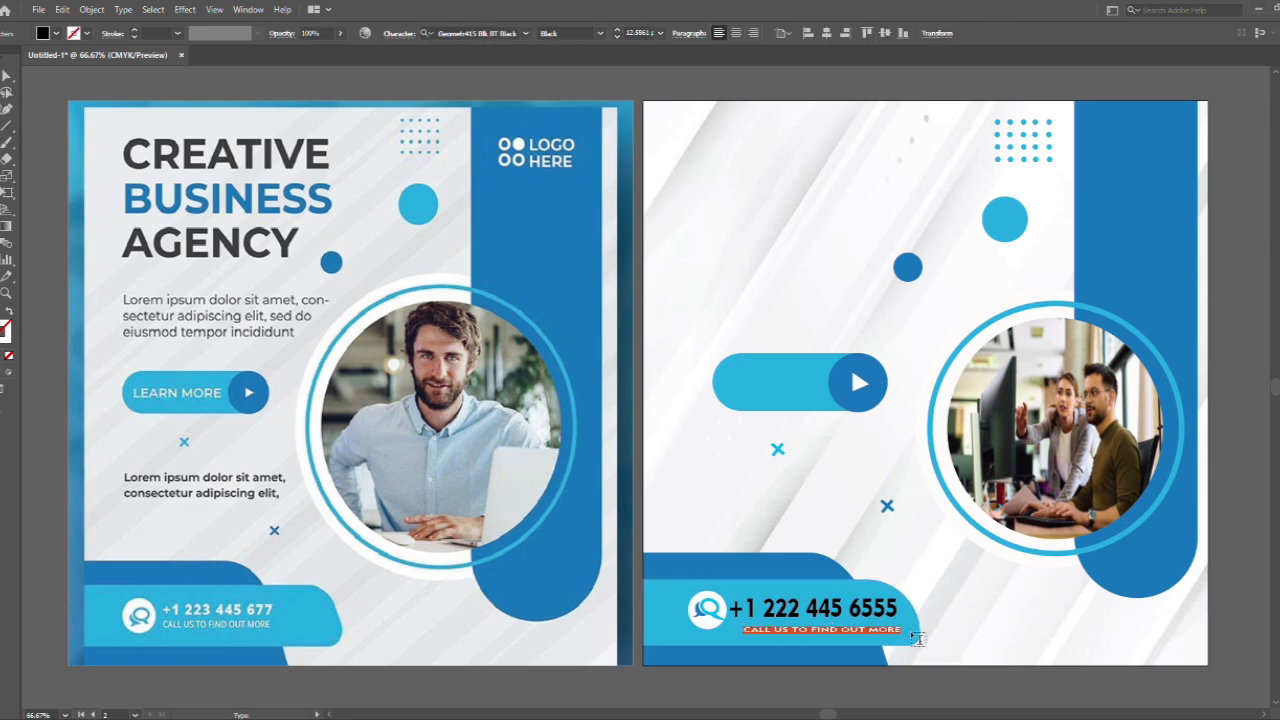
{"action": "left_click", "coordinate": [526, 33]}
{"action": "left_click", "coordinate": [601, 127]}
{"action": "left_click", "coordinate": [805, 631]}
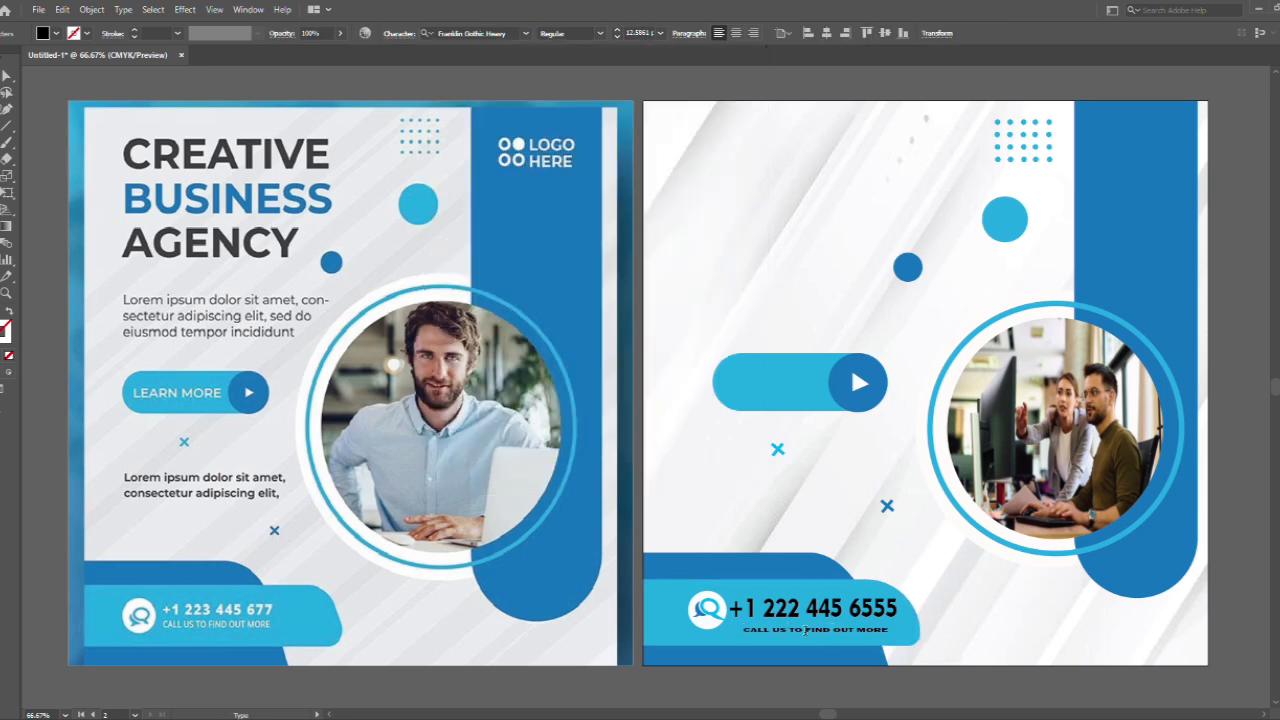
- Enlarge the "CALL US TO FIND OUT MORE" line to about 19 pt and fit it closely beneath the phone number
{"action": "key", "text": "Escape"}
{"action": "left_click_drag", "start_coordinate": [816, 625], "coordinate": [820, 612]}
{"action": "left_click_drag", "start_coordinate": [813, 629], "coordinate": [813, 630]}
{"action": "left_click_drag", "start_coordinate": [888, 618], "coordinate": [898, 624]}
- Set the "CALL US TO FIND OUT MORE" line in Poppins SemiBold with a white fill
{"action": "double_click", "coordinate": [857, 630]}
{"action": "left_click", "coordinate": [526, 33]}
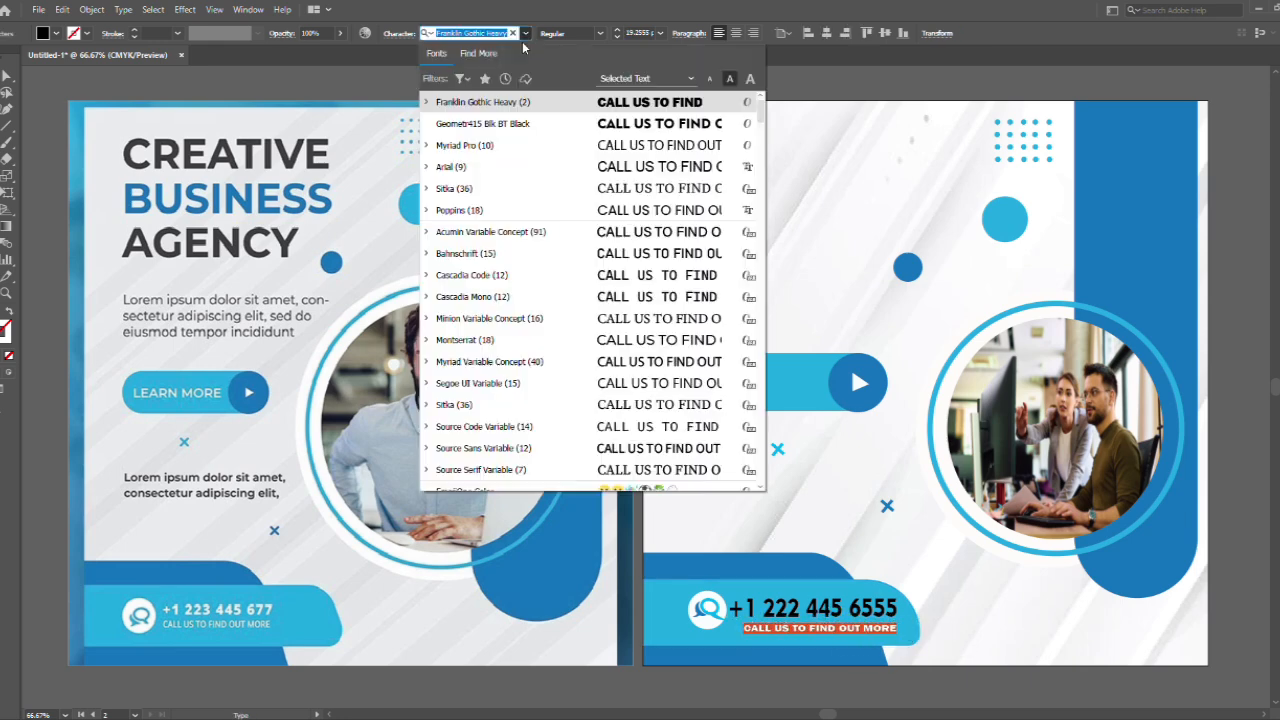
{"action": "left_click", "coordinate": [428, 210]}
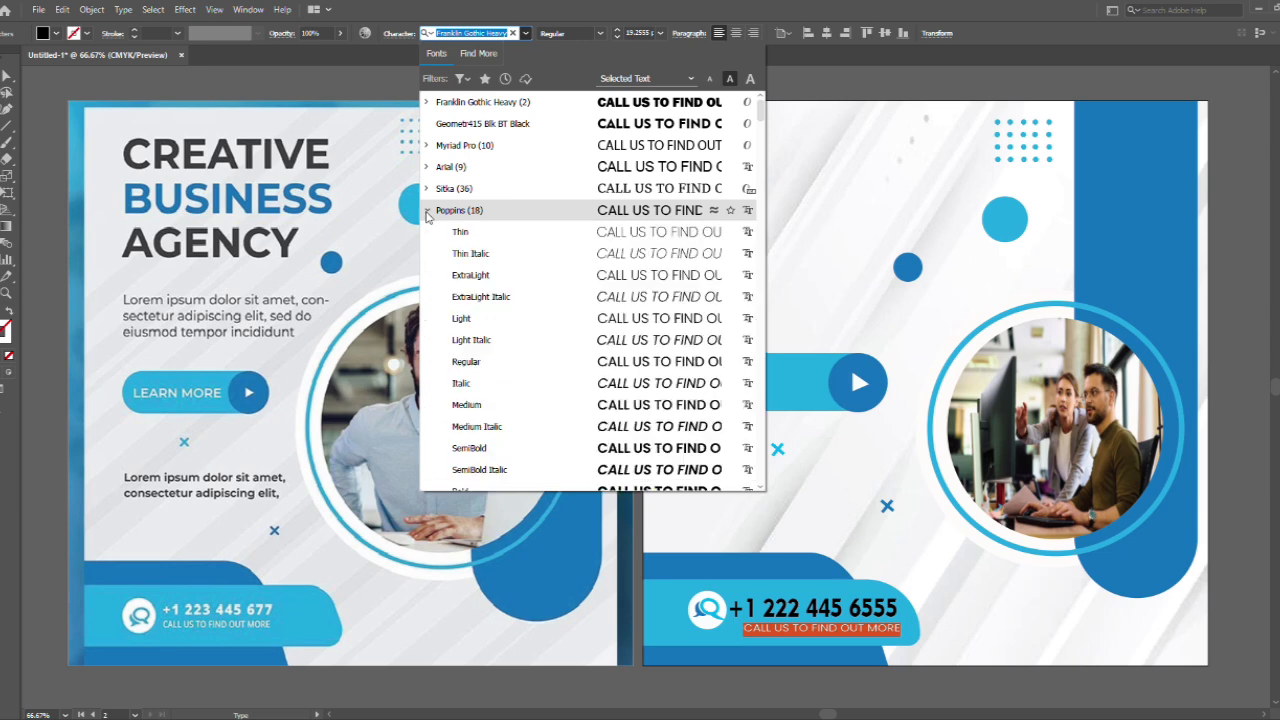
{"action": "scroll", "coordinate": [586, 300], "scroll_direction": "down", "scroll_amount": 2}
{"action": "left_click", "coordinate": [620, 318]}
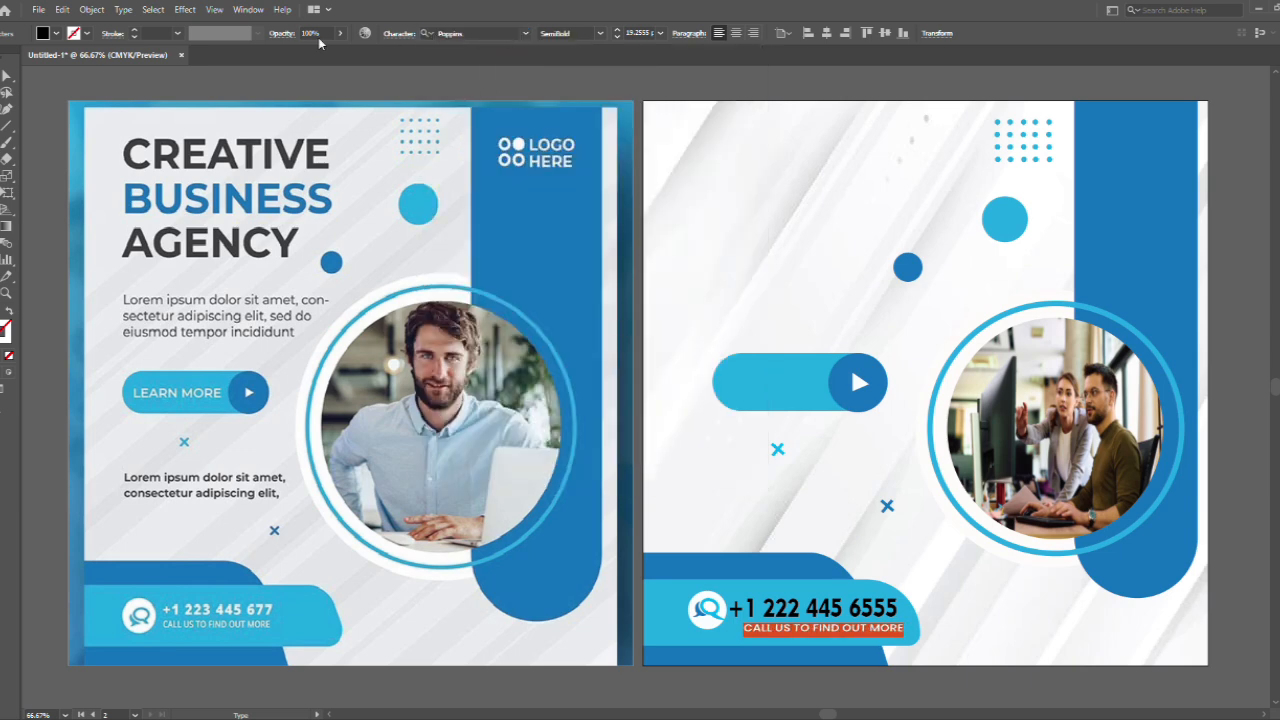
{"action": "left_click", "coordinate": [56, 33]}
{"action": "left_click", "coordinate": [782, 609]}
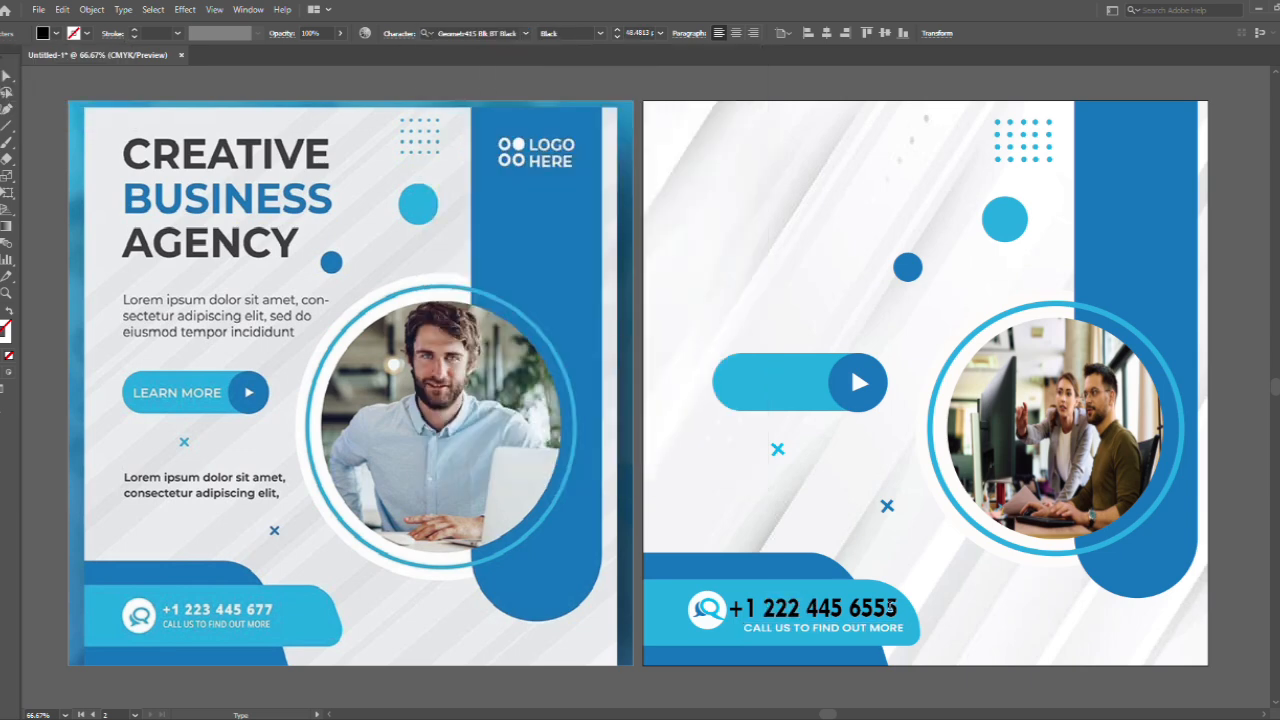
- Give the phone number a white fill and line up "CALL US TO FIND OUT MORE" with its left and right edges
{"action": "left_click_drag", "start_coordinate": [928, 614], "coordinate": [764, 630]}
{"action": "left_click", "coordinate": [58, 33]}
{"action": "left_click", "coordinate": [3, 57]}
{"action": "left_click", "coordinate": [791, 609]}
{"action": "key", "text": "Escape"}
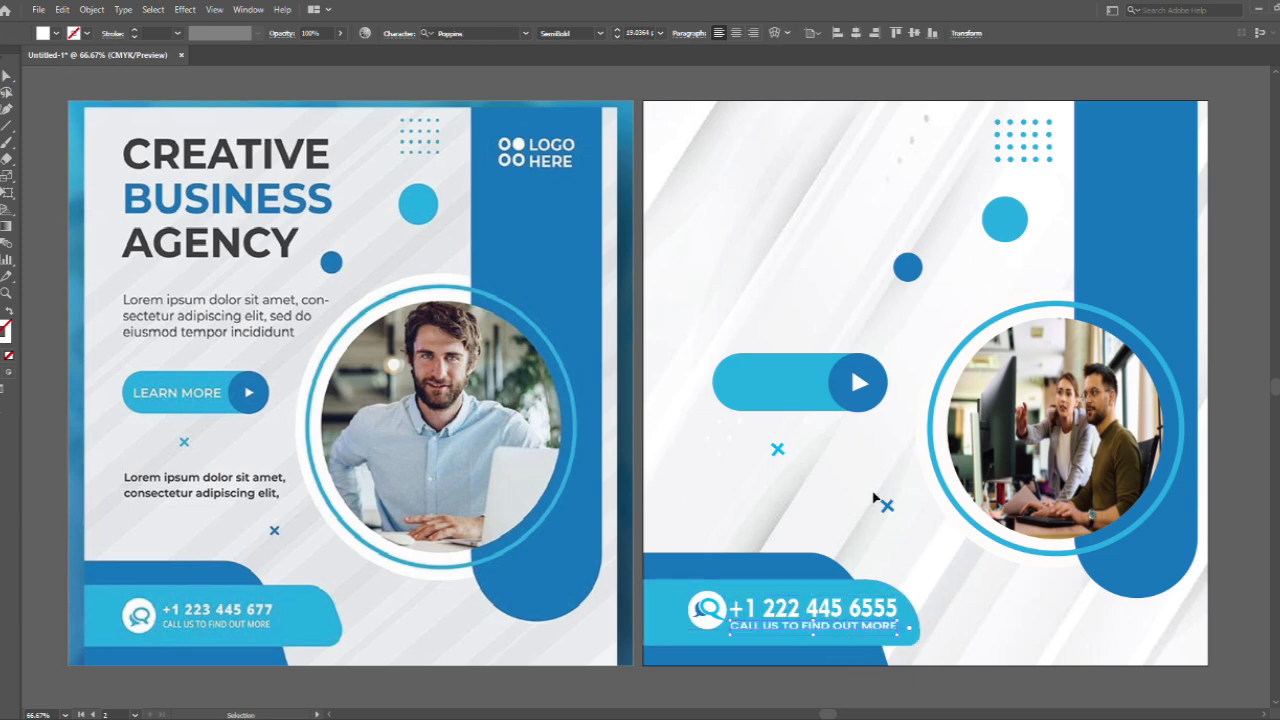
{"action": "left_click", "coordinate": [787, 161]}
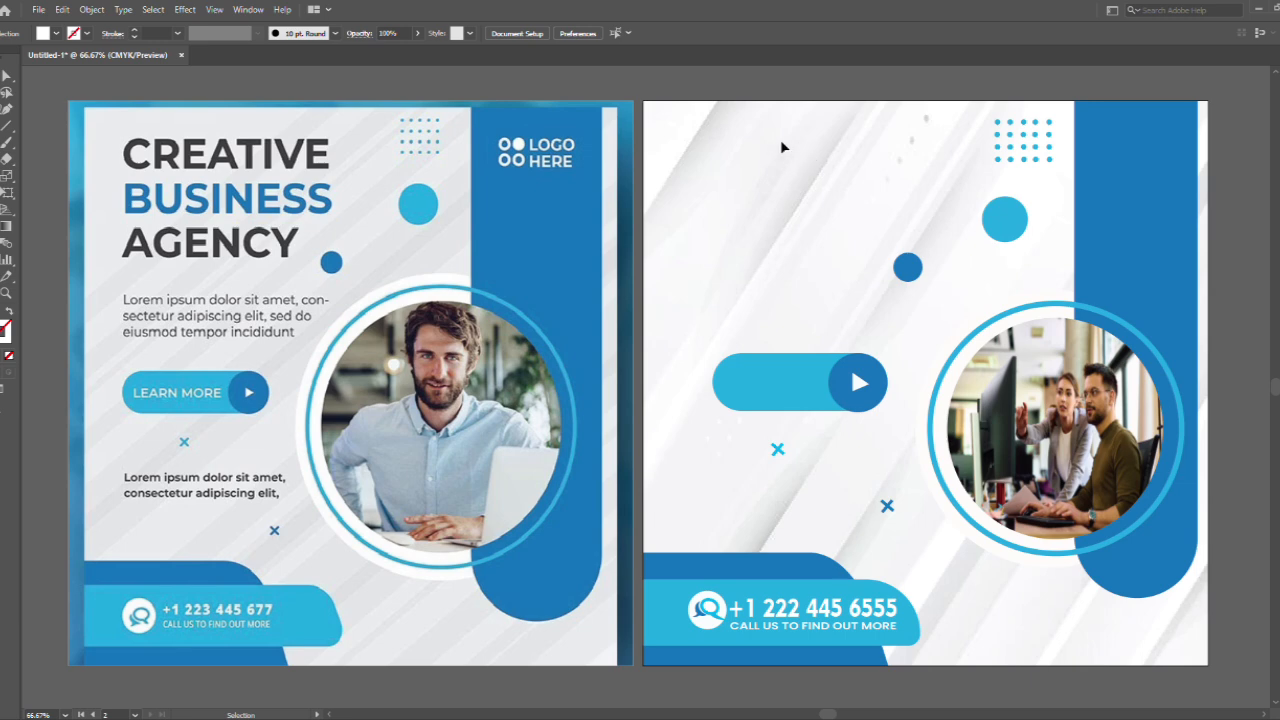
- Add the heading "CREATIVE" in black Poppins SemiBold at the artboard's upper left, scaled to about 110 pt
{"action": "key", "text": "t"}
{"action": "left_click", "coordinate": [675, 188]}
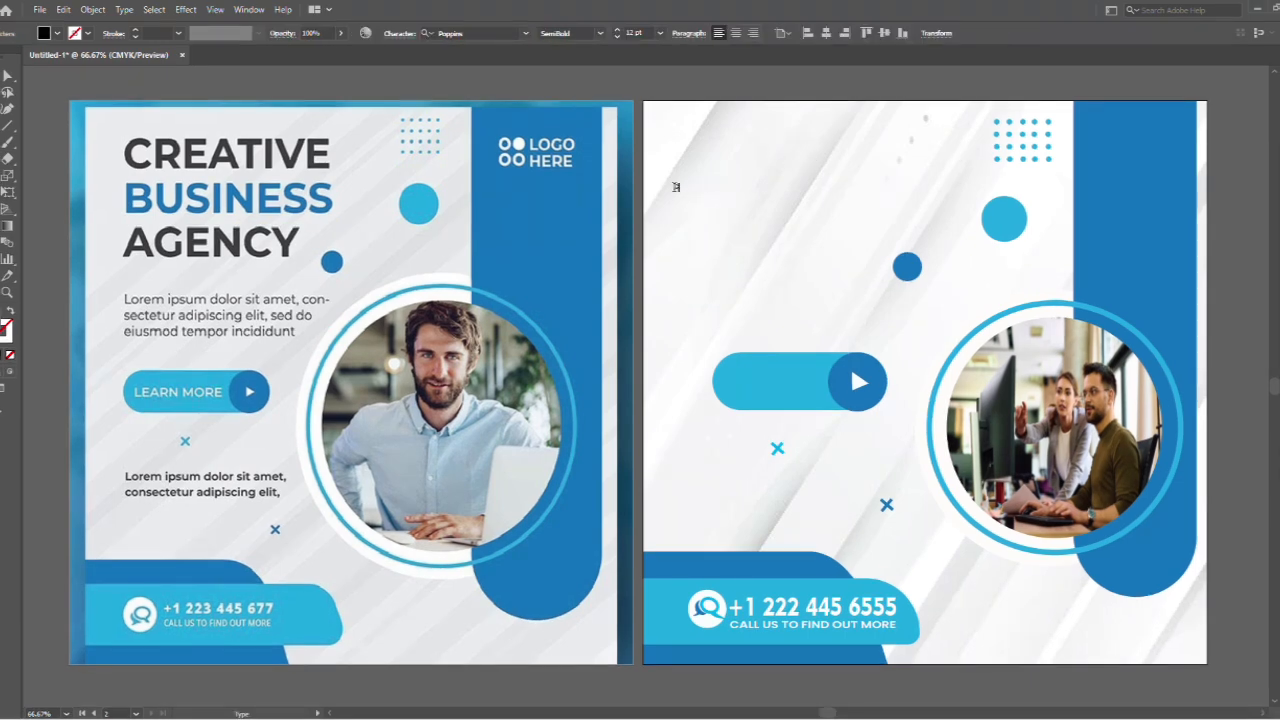
{"action": "left_click_drag", "start_coordinate": [705, 194], "coordinate": [957, 263]}
{"action": "left_click", "coordinate": [3, 79]}
{"action": "left_click_drag", "start_coordinate": [785, 218], "coordinate": [785, 161]}
{"action": "left_click_drag", "start_coordinate": [958, 126], "coordinate": [947, 134]}
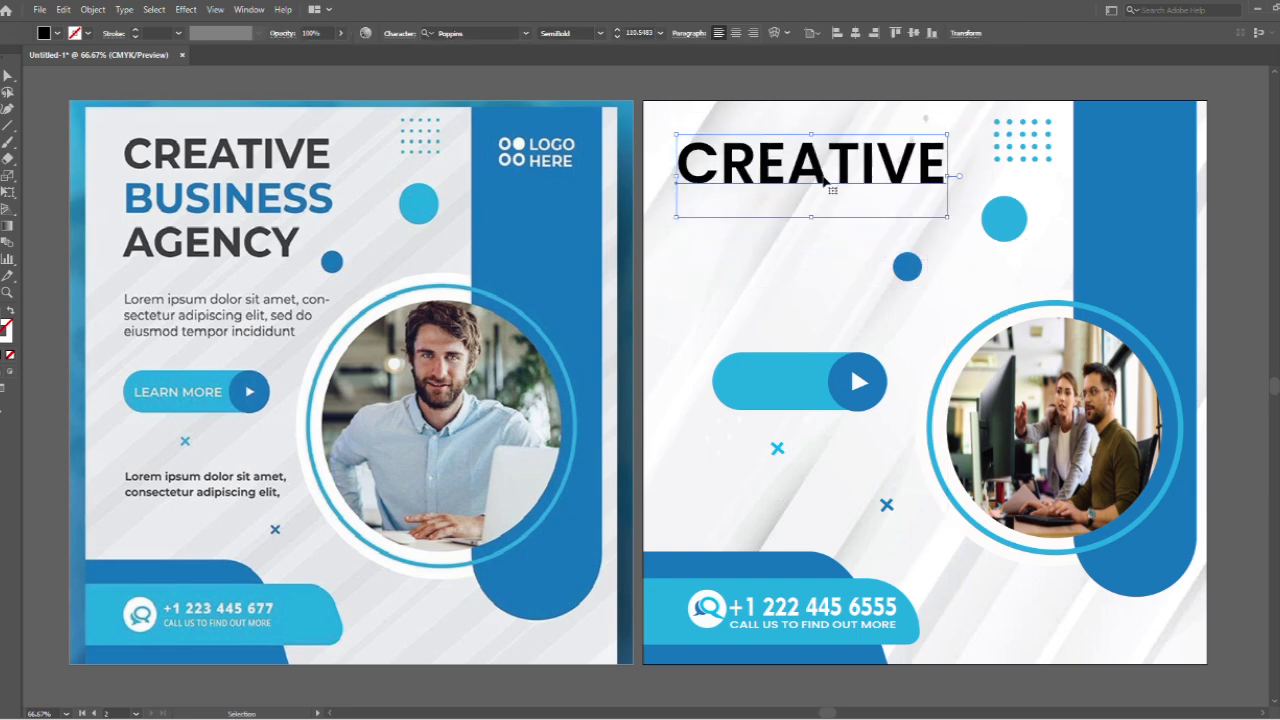
- Duplicate the CREATIVE heading directly below and change the copy's text to "BUSINESS"
{"action": "left_click_drag", "start_coordinate": [825, 182], "coordinate": [830, 237]}
{"action": "double_click", "coordinate": [830, 238]}
{"action": "key", "text": "ctrl+a"}
{"action": "type", "text": "B"}
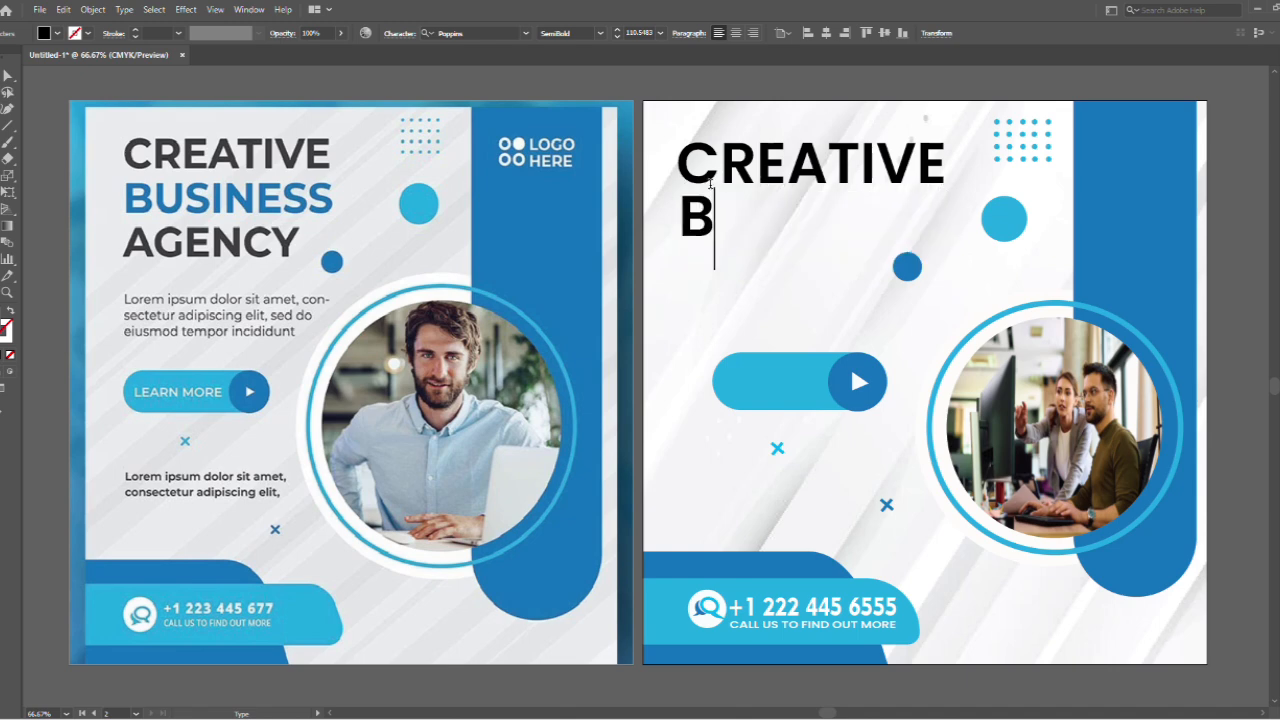
{"action": "type", "text": "USINESS"}
{"action": "key", "text": "ctrl+a"}
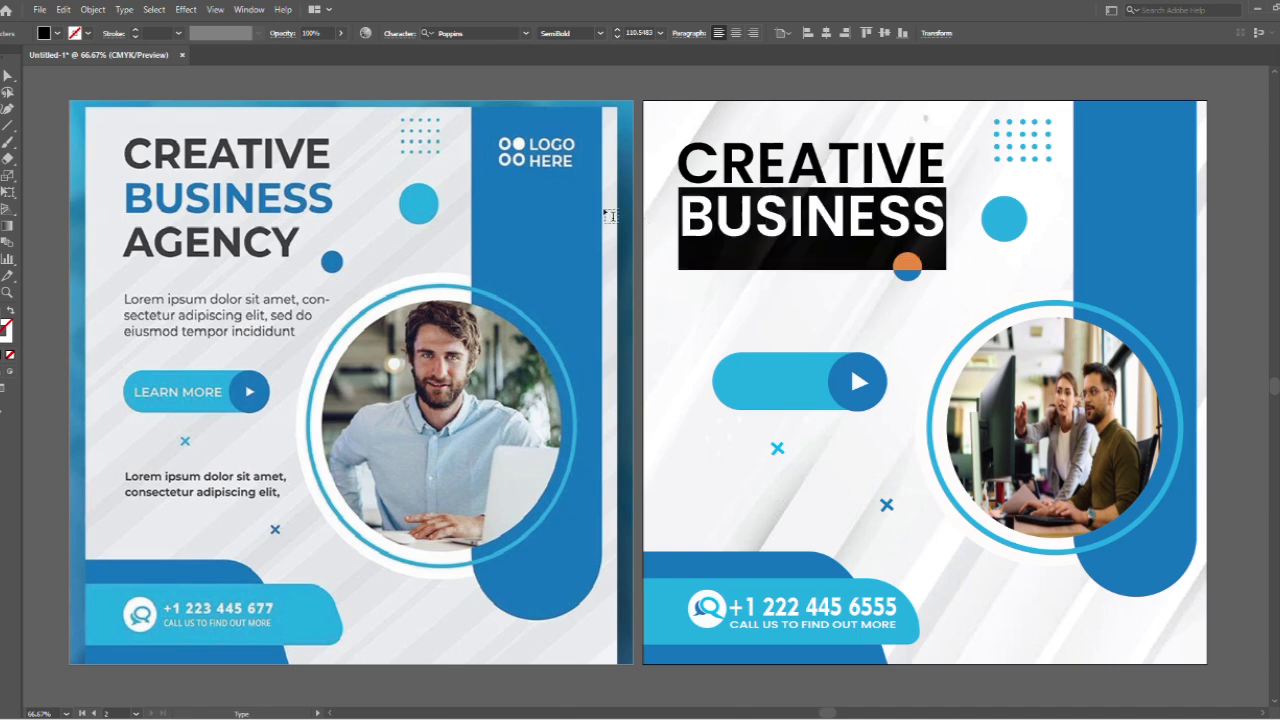
- Fill the BUSINESS line with the blue sampled from the same word in the reference design
{"action": "left_click", "coordinate": [7, 275]}
{"action": "left_click", "coordinate": [172, 211]}
{"action": "key", "text": "v"}
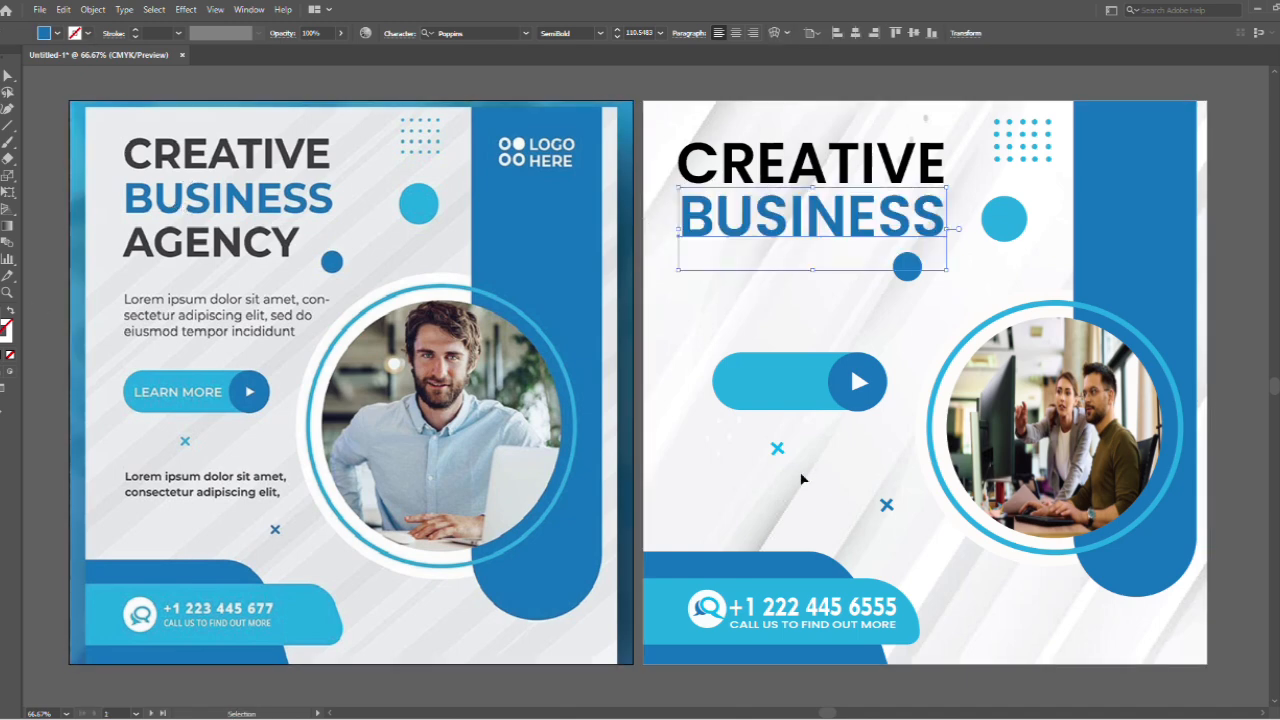
- Duplicate the BUSINESS line below it, change the copy's text to "AGENCY" and fill it black
{"action": "left_click_drag", "start_coordinate": [783, 228], "coordinate": [784, 278]}
{"action": "double_click", "coordinate": [688, 258]}
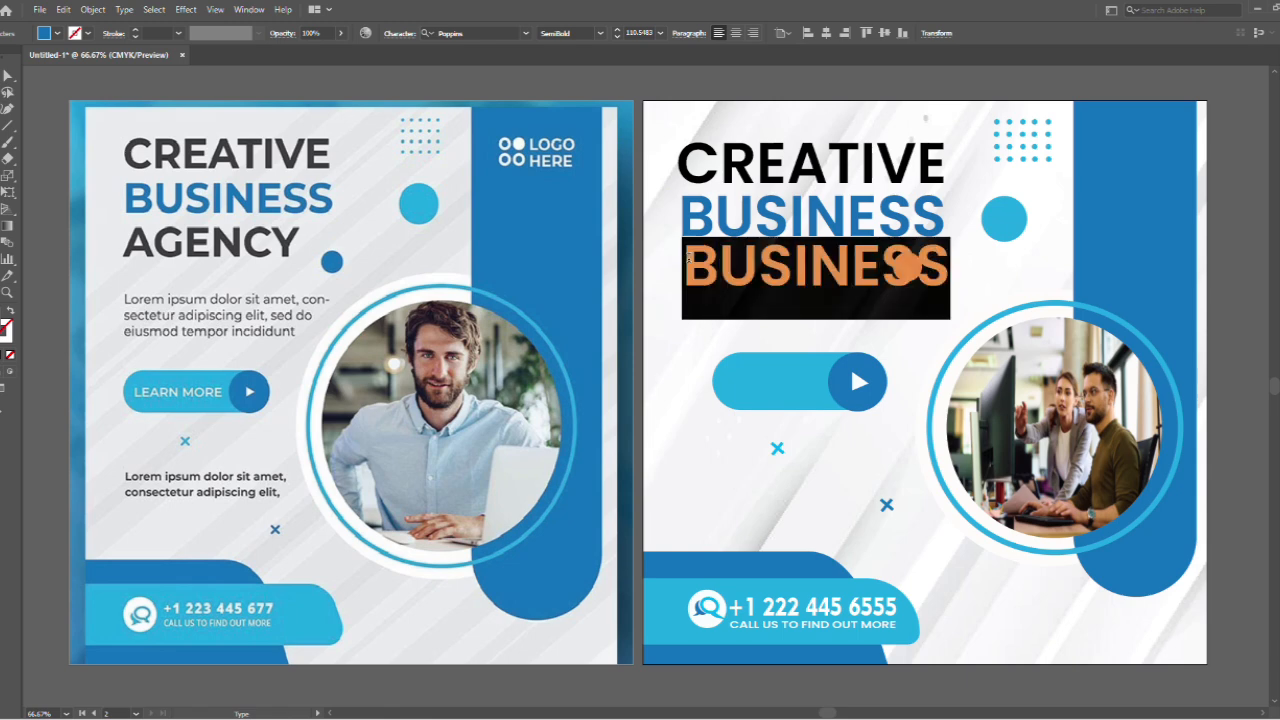
{"action": "type", "text": "AGENCY"}
{"action": "left_click_drag", "start_coordinate": [917, 266], "coordinate": [670, 266]}
{"action": "left_click", "coordinate": [57, 33]}
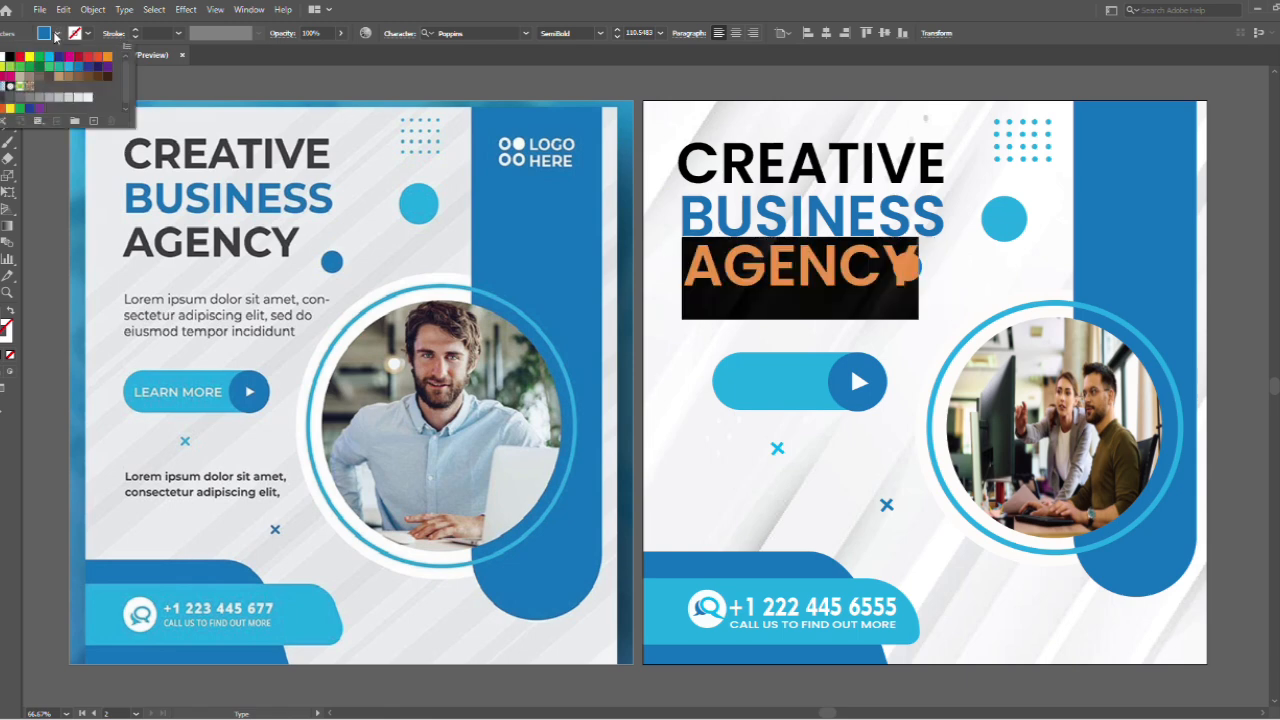
{"action": "left_click", "coordinate": [17, 57]}
{"action": "left_click", "coordinate": [798, 346]}
- Scale the AGENCY line down slightly and align it with the left edge of the lines above
{"action": "left_click_drag", "start_coordinate": [918, 237], "coordinate": [904, 241]}
{"action": "left_click", "coordinate": [811, 292], "text": "ctrl"}
{"action": "left_click", "coordinate": [2, 76]}
{"action": "left_click_drag", "start_coordinate": [788, 271], "coordinate": [784, 265]}
- Move the small dark blue circle down past the end of AGENCY and shift the light blue circle slightly right
{"action": "left_click", "coordinate": [909, 266]}
{"action": "left_click_drag", "start_coordinate": [916, 278], "coordinate": [935, 312]}
{"action": "left_click", "coordinate": [1012, 222]}
{"action": "left_click_drag", "start_coordinate": [1012, 222], "coordinate": [1028, 223]}
{"action": "left_click", "coordinate": [1038, 155]}
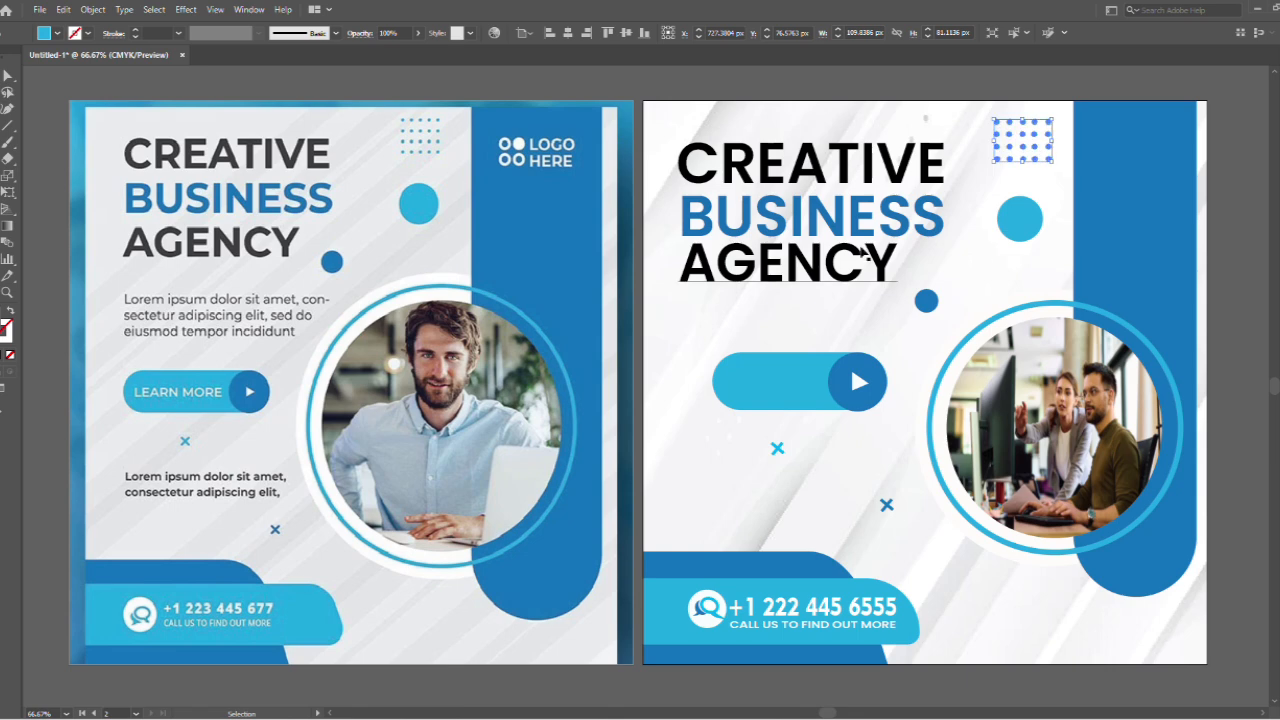
- Nudge the AGENCY line down to even the heading's line spacing, and select all three heading lines
{"action": "left_click", "coordinate": [784, 215]}
{"action": "left_click_drag", "start_coordinate": [797, 259], "coordinate": [798, 266]}
{"action": "left_click_drag", "start_coordinate": [670, 70], "coordinate": [888, 308]}
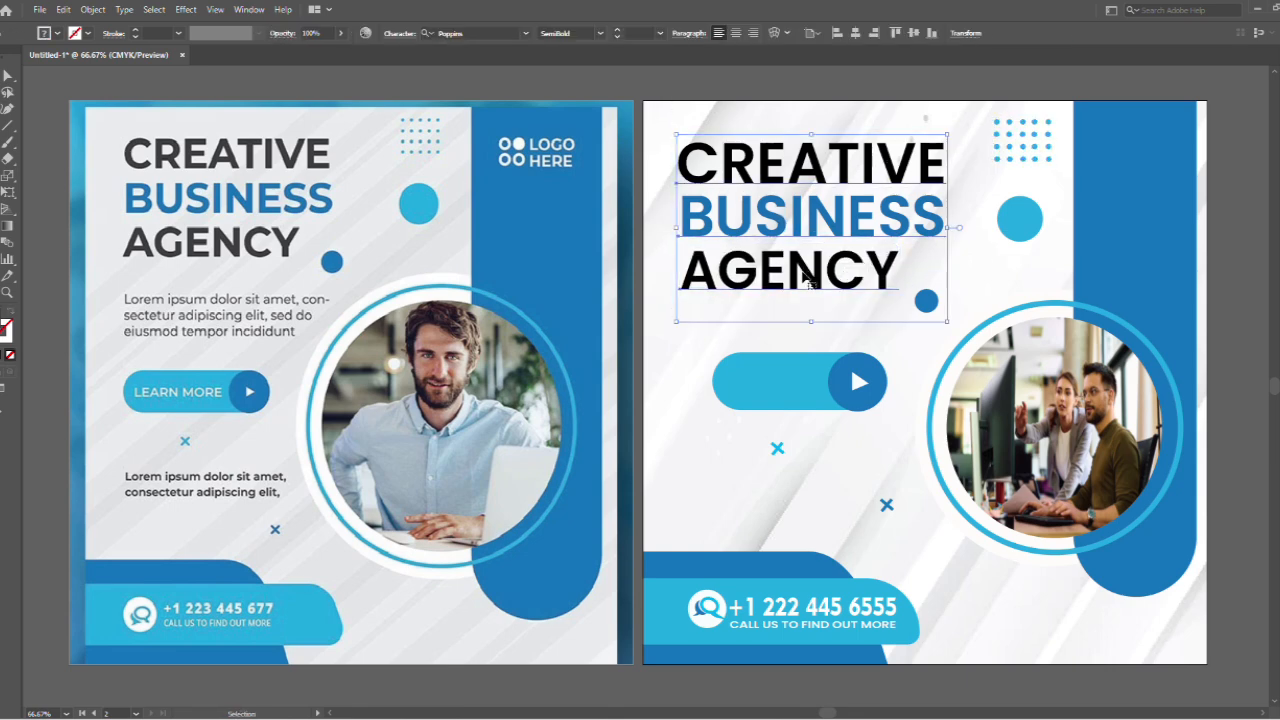
- Add the label "LEARN MORE" on the light blue button and scale it to about 42 pt, left of the play circle
{"action": "left_click", "coordinate": [0, 126]}
{"action": "left_click", "coordinate": [748, 376]}
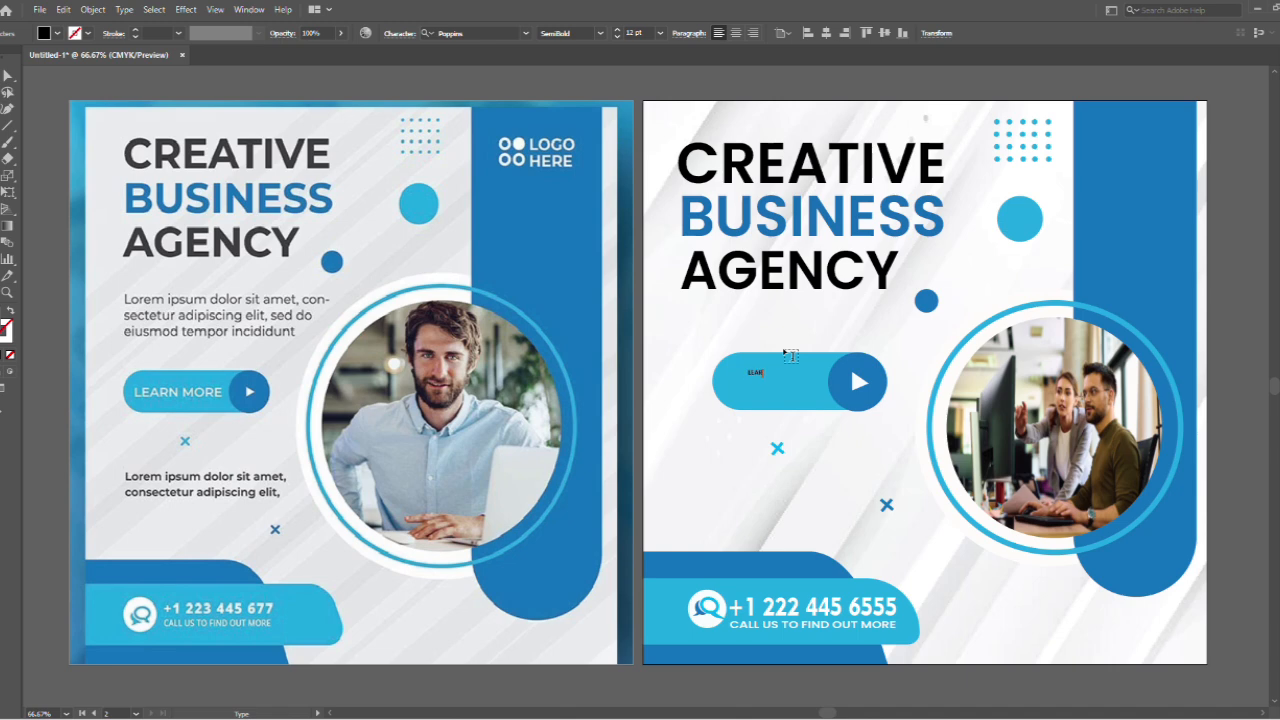
{"action": "mouse_move", "coordinate": [789, 378]}
{"action": "left_mouse_down"}
{"action": "mouse_move", "coordinate": [883, 401]}
{"action": "mouse_move", "coordinate": [784, 390]}
{"action": "left_mouse_up"}
{"action": "key", "text": "ctrl+shift+a"}
{"action": "key", "text": "v"}
{"action": "left_click_drag", "start_coordinate": [857, 383], "coordinate": [832, 383]}
- Change the fill of the LEARN MORE label to white
{"action": "double_click", "coordinate": [829, 386]}
{"action": "key", "text": "ctrl+a"}
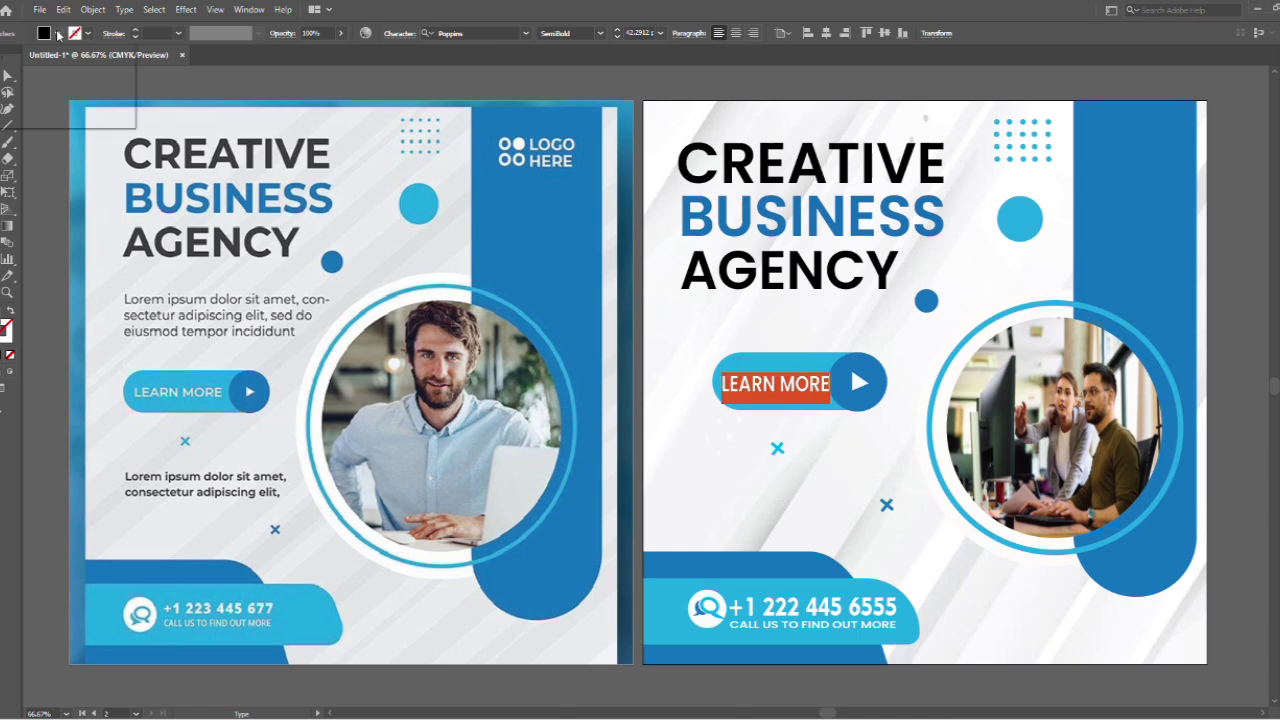
{"action": "left_click", "coordinate": [57, 35]}
{"action": "left_click", "coordinate": [6, 58]}
{"action": "left_click", "coordinate": [811, 385]}
{"action": "key", "text": "Escape"}
- Flatten the light blue button shape to about 334 by 80 px and move it and the play circle up beneath the heading
{"action": "left_click_drag", "start_coordinate": [831, 403], "coordinate": [708, 340]}
{"action": "left_click", "coordinate": [816, 405]}
{"action": "left_click", "coordinate": [108, 115]}
{"action": "left_click", "coordinate": [766, 361]}
{"action": "left_click_drag", "start_coordinate": [789, 390], "coordinate": [856, 330]}
{"action": "left_click_drag", "start_coordinate": [853, 383], "coordinate": [856, 353]}
{"action": "left_click", "coordinate": [784, 354]}
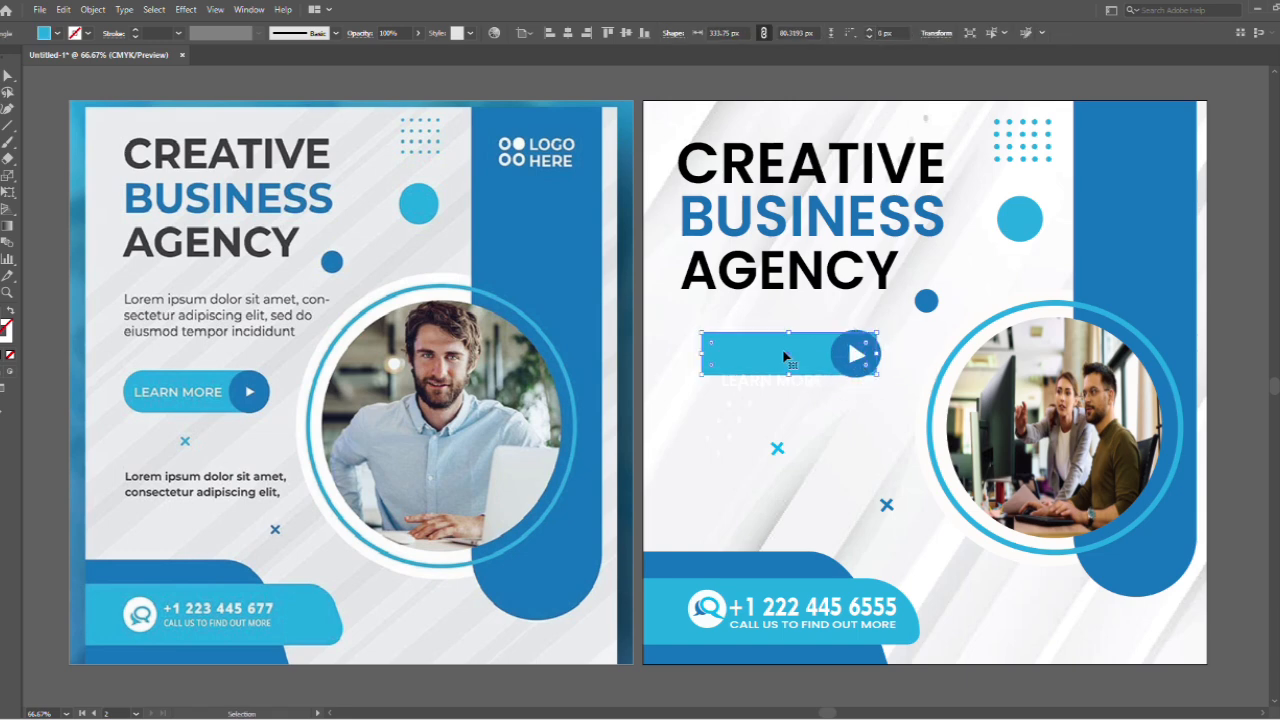
- Round the button shape's corners fully and center the LEARN MORE label and play icon on the button
{"action": "left_click_drag", "start_coordinate": [711, 344], "coordinate": [769, 362]}
{"action": "left_click", "coordinate": [841, 399]}
{"action": "left_click_drag", "start_coordinate": [876, 357], "coordinate": [873, 358]}
{"action": "left_click_drag", "start_coordinate": [770, 381], "coordinate": [773, 354]}
{"action": "left_click_drag", "start_coordinate": [858, 355], "coordinate": [853, 355]}
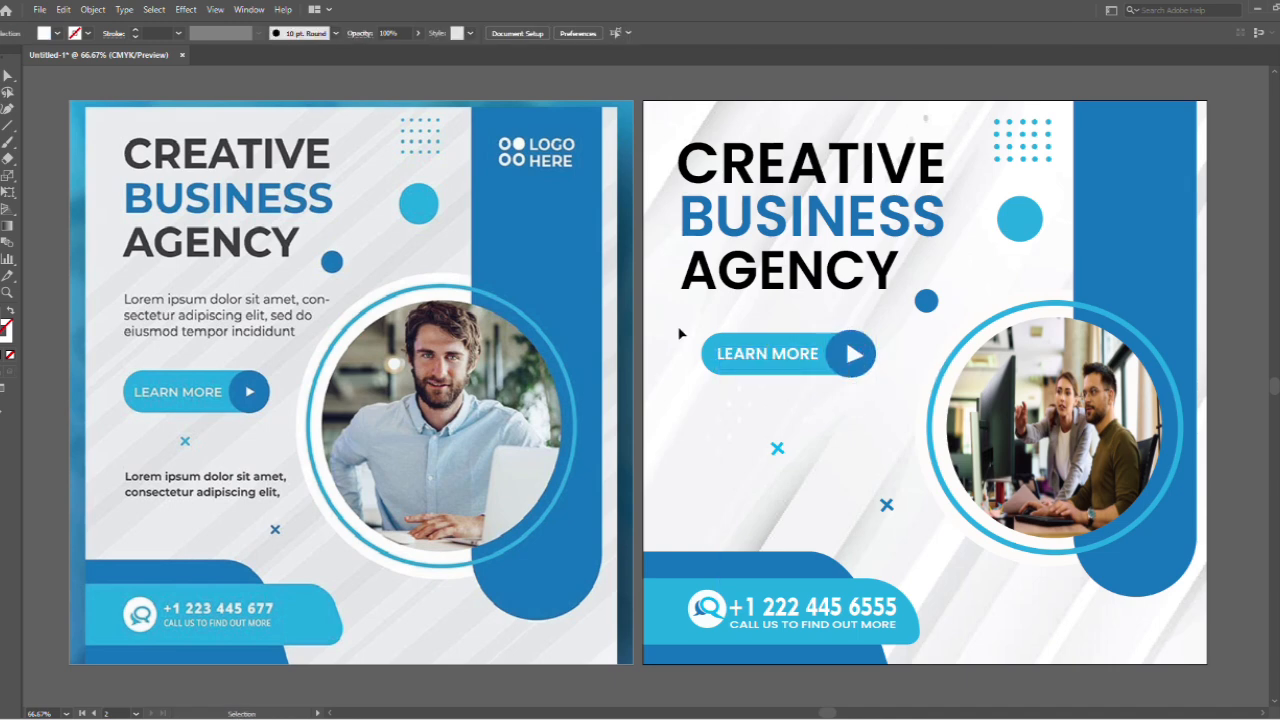
- Group the light blue button shape with its LEARN MORE label, dark circle and play icon
{"action": "left_click", "coordinate": [895, 380]}
{"action": "left_click_drag", "start_coordinate": [710, 347], "coordinate": [698, 343]}
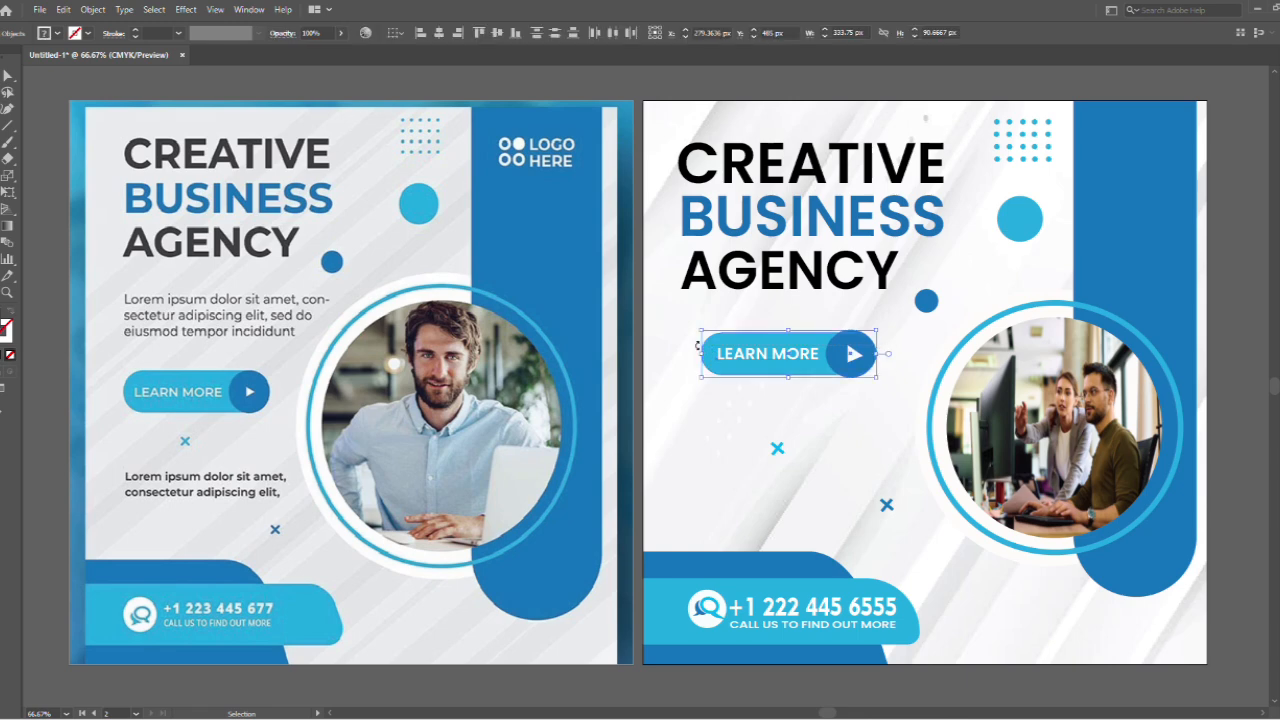
{"action": "key", "text": "ctrl+g"}
- Move the light blue cross up to just beneath the LEARN MORE button
{"action": "left_click", "coordinate": [777, 450]}
{"action": "left_click", "coordinate": [778, 465]}
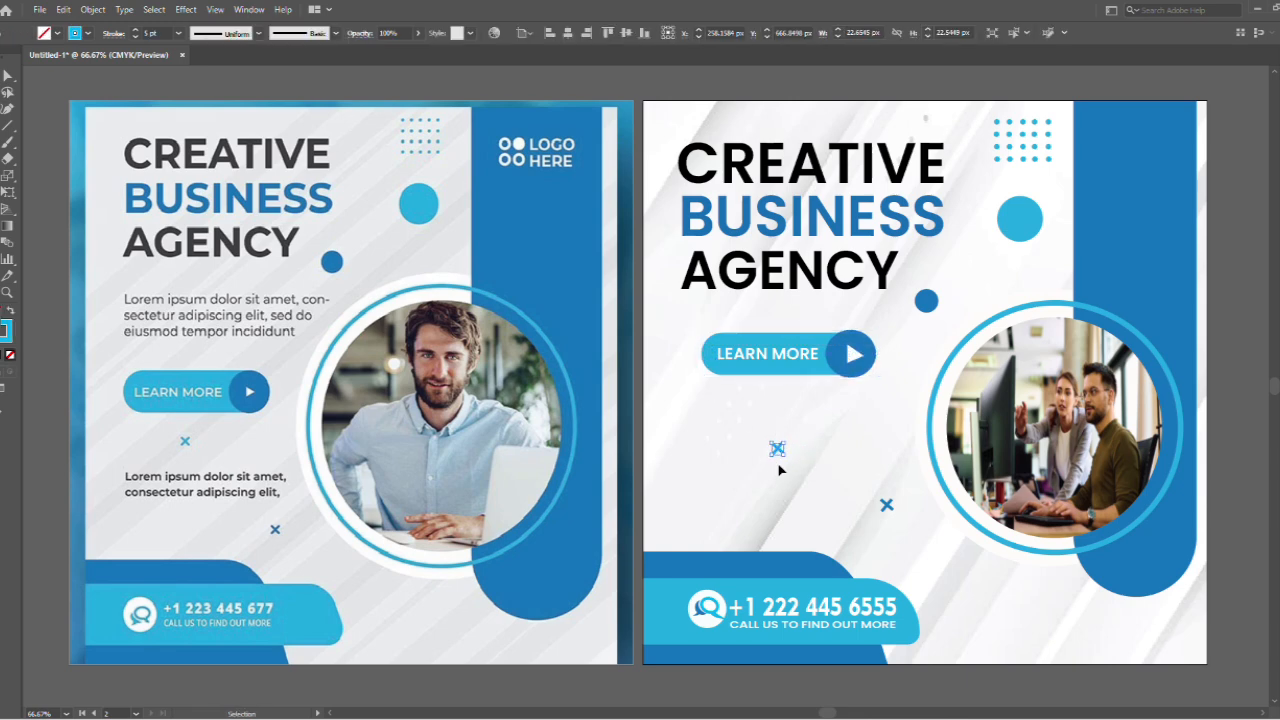
{"action": "left_click_drag", "start_coordinate": [801, 440], "coordinate": [781, 462]}
{"action": "right_click", "coordinate": [778, 450]}
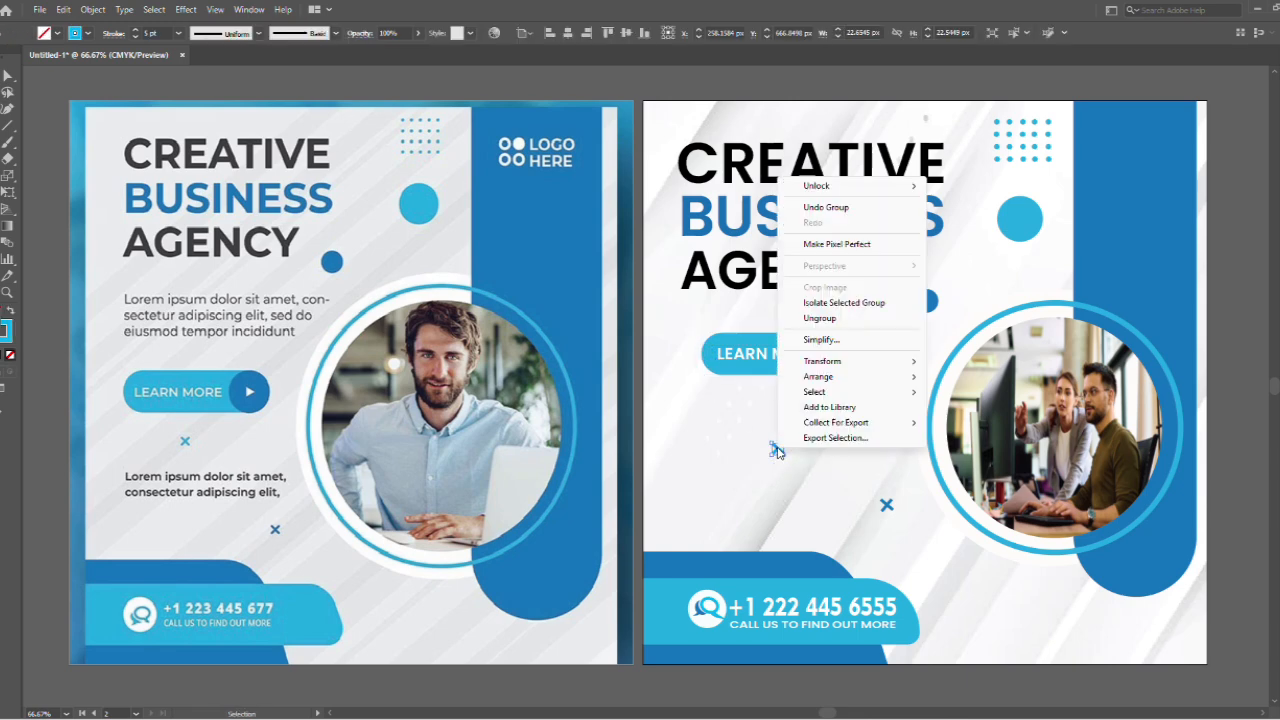
{"action": "mouse_move", "coordinate": [900, 186]}
{"action": "left_click", "coordinate": [786, 480]}
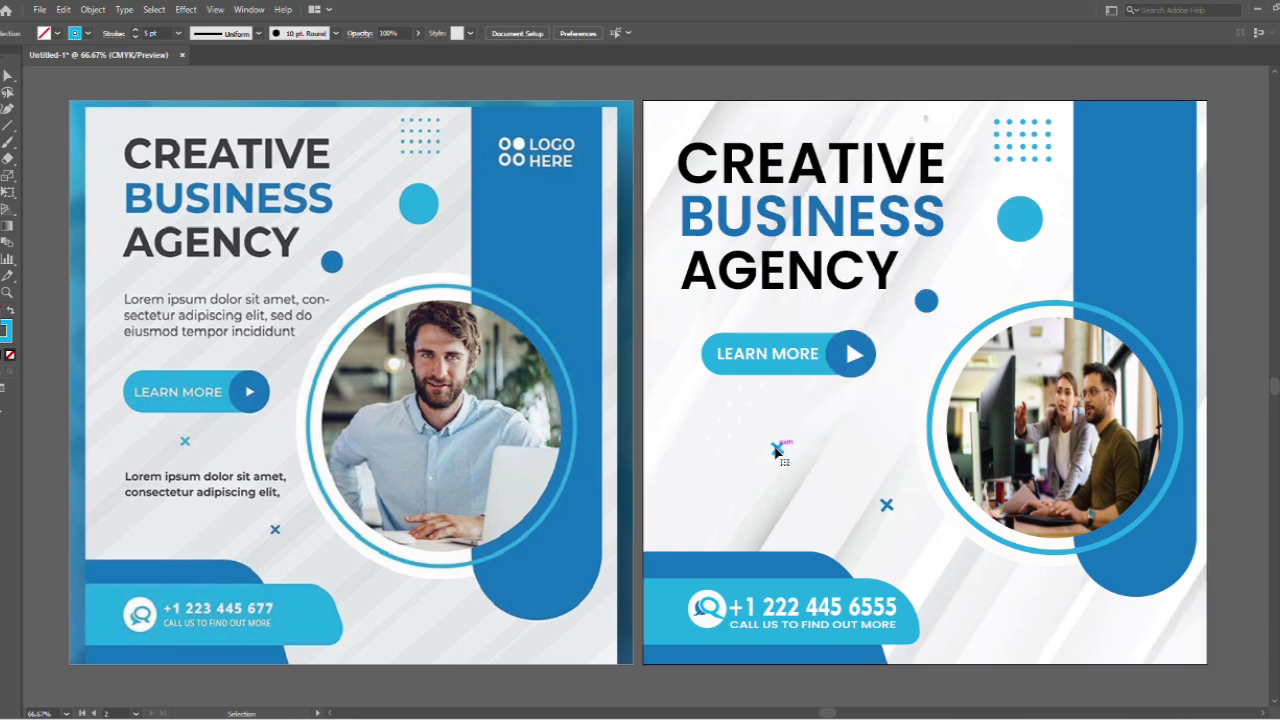
{"action": "left_click", "coordinate": [778, 450]}
{"action": "left_click_drag", "start_coordinate": [770, 441], "coordinate": [771, 403]}
{"action": "left_click_drag", "start_coordinate": [777, 397], "coordinate": [773, 401]}
{"action": "left_click", "coordinate": [778, 450]}
- Add a Lorem ipsum area-text paragraph below the light blue cross and enlarge its frame to the heading's width
{"action": "key", "text": "t"}
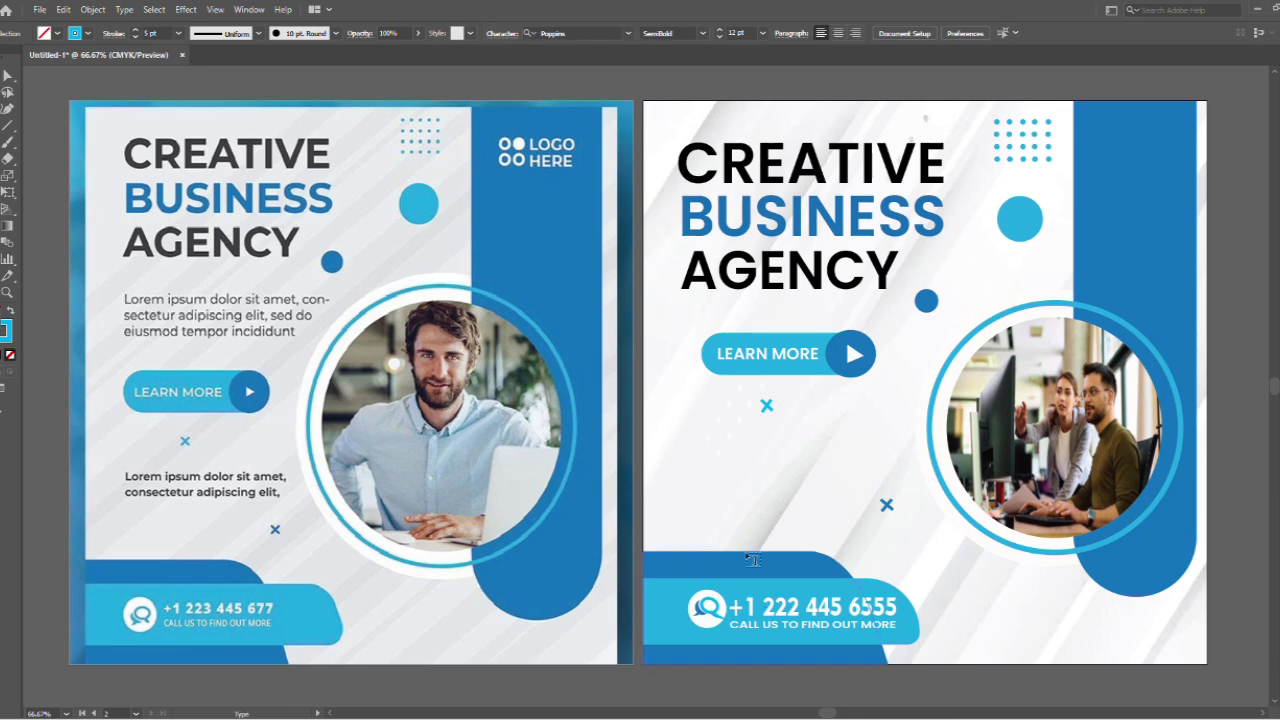
{"action": "left_click_drag", "start_coordinate": [679, 447], "coordinate": [864, 481]}
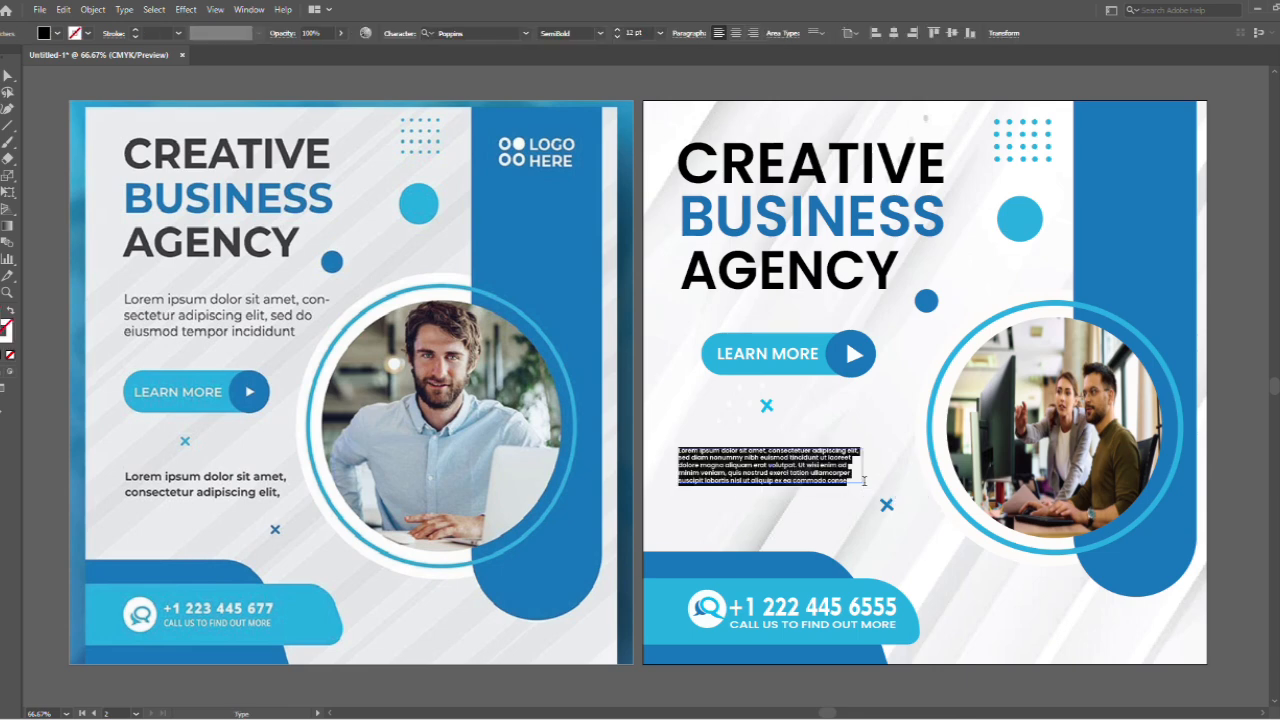
{"action": "key", "text": "Escape"}
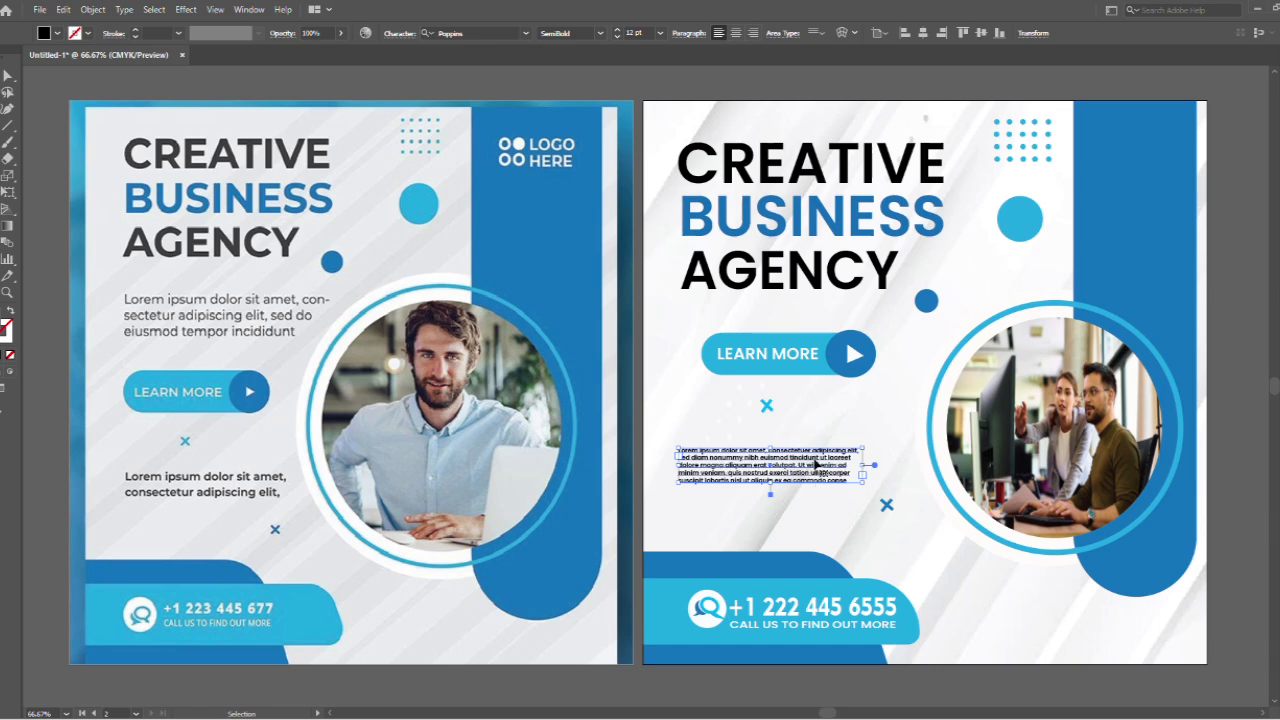
{"action": "left_click_drag", "start_coordinate": [862, 482], "coordinate": [947, 546]}
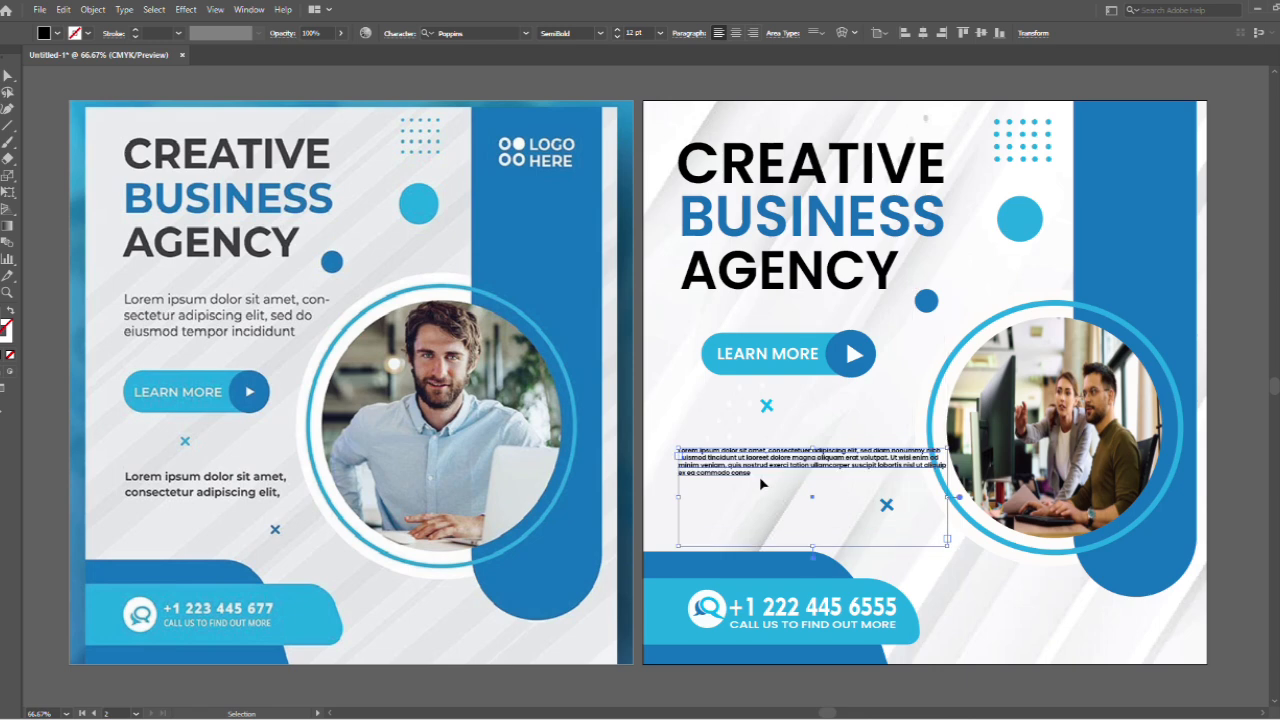
- Shorten the paragraph so it ends at "volutpat." and shrink its text frame around the three lines
{"action": "double_click", "coordinate": [757, 473]}
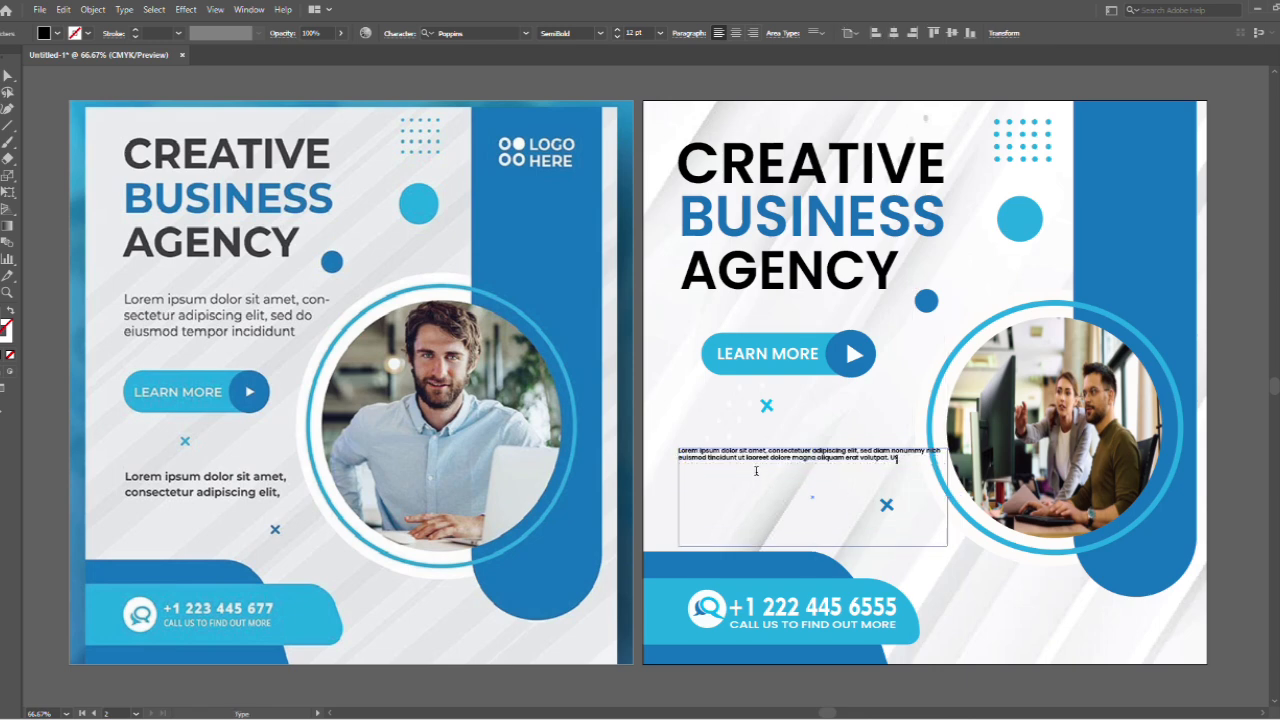
{"action": "key", "text": "Escape"}
{"action": "left_click_drag", "start_coordinate": [947, 546], "coordinate": [860, 488]}
{"action": "double_click", "coordinate": [769, 496]}
- Move the paragraph directly beneath AGENCY and shift the LEARN MORE button down to free space for it
{"action": "left_click_drag", "start_coordinate": [791, 467], "coordinate": [803, 319]}
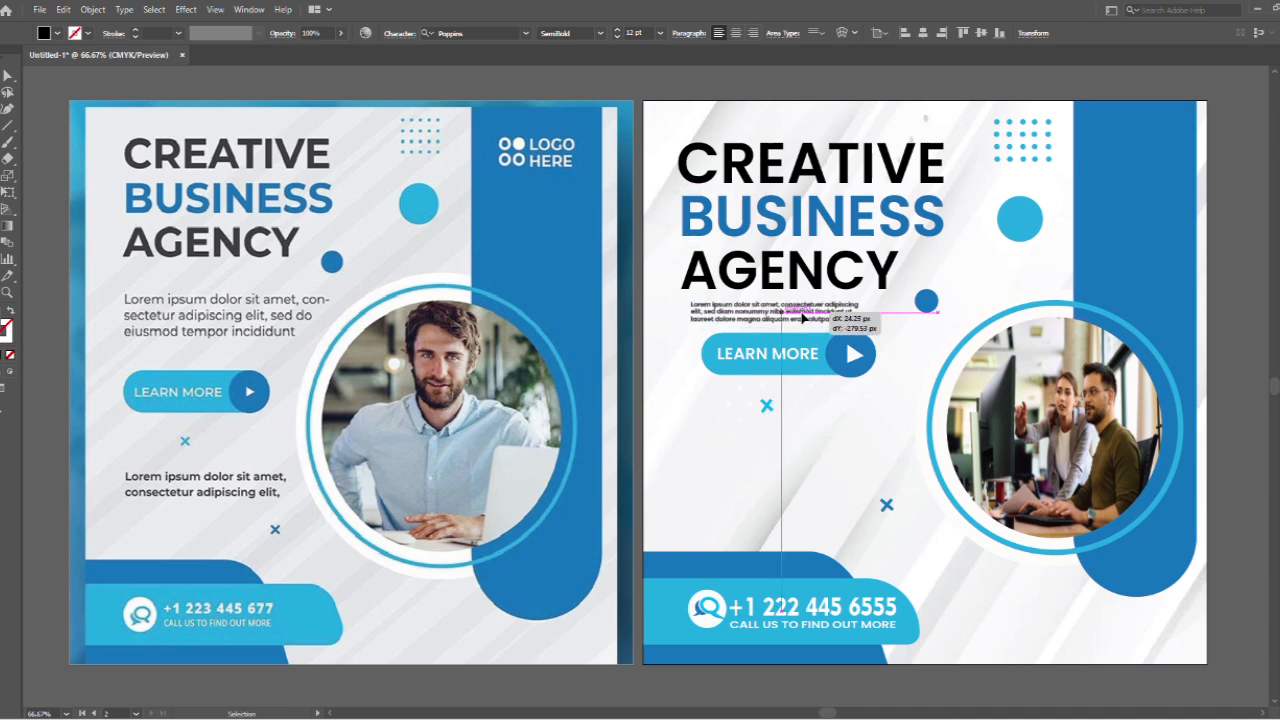
{"action": "left_click_drag", "start_coordinate": [797, 368], "coordinate": [773, 465]}
{"action": "left_click", "coordinate": [822, 319]}
{"action": "left_click_drag", "start_coordinate": [877, 324], "coordinate": [874, 323]}
- Set the font size of the whole Lorem ipsum paragraph to 24 pt
{"action": "double_click", "coordinate": [842, 324]}
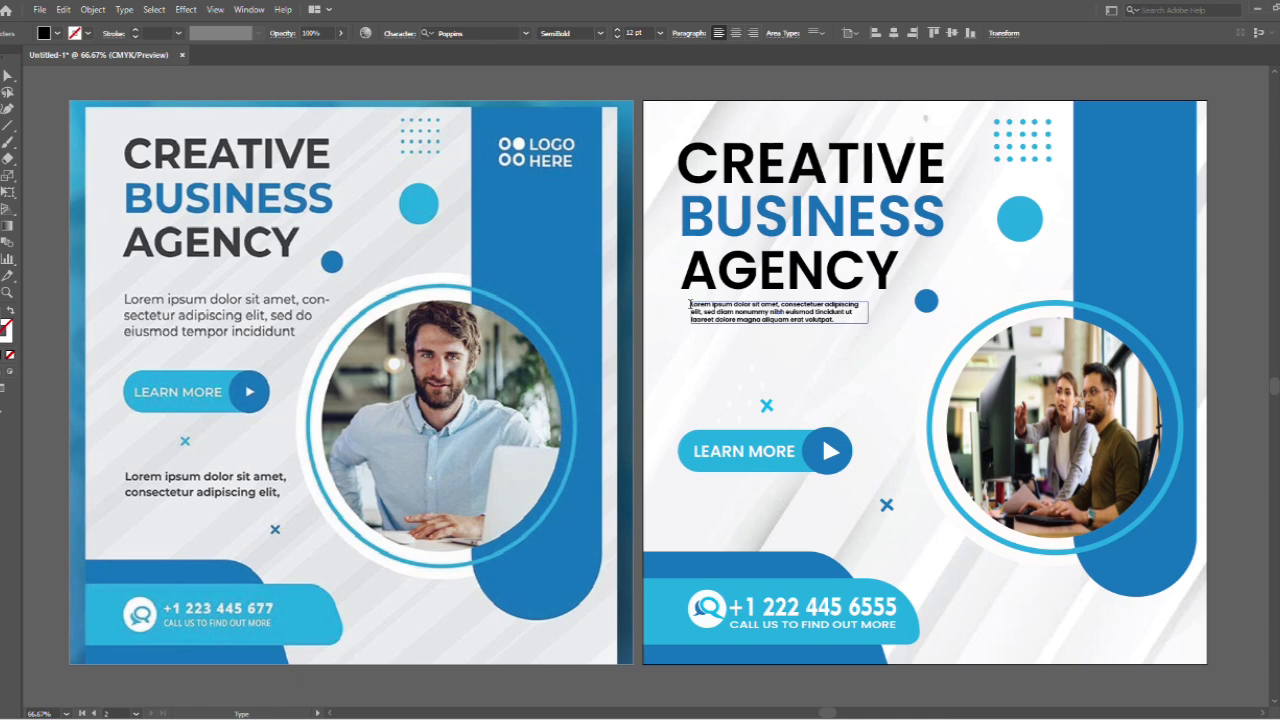
{"action": "key", "text": "ctrl+a"}
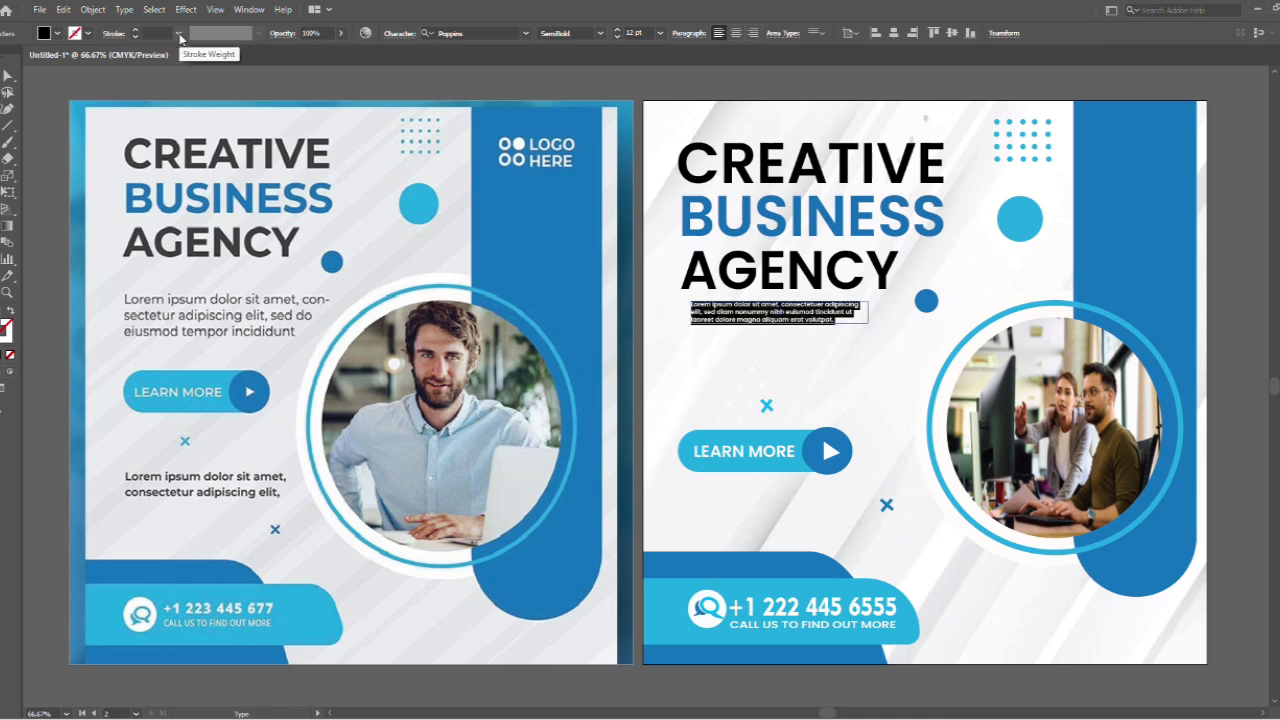
{"action": "key", "text": "Escape"}
{"action": "key", "text": "t"}
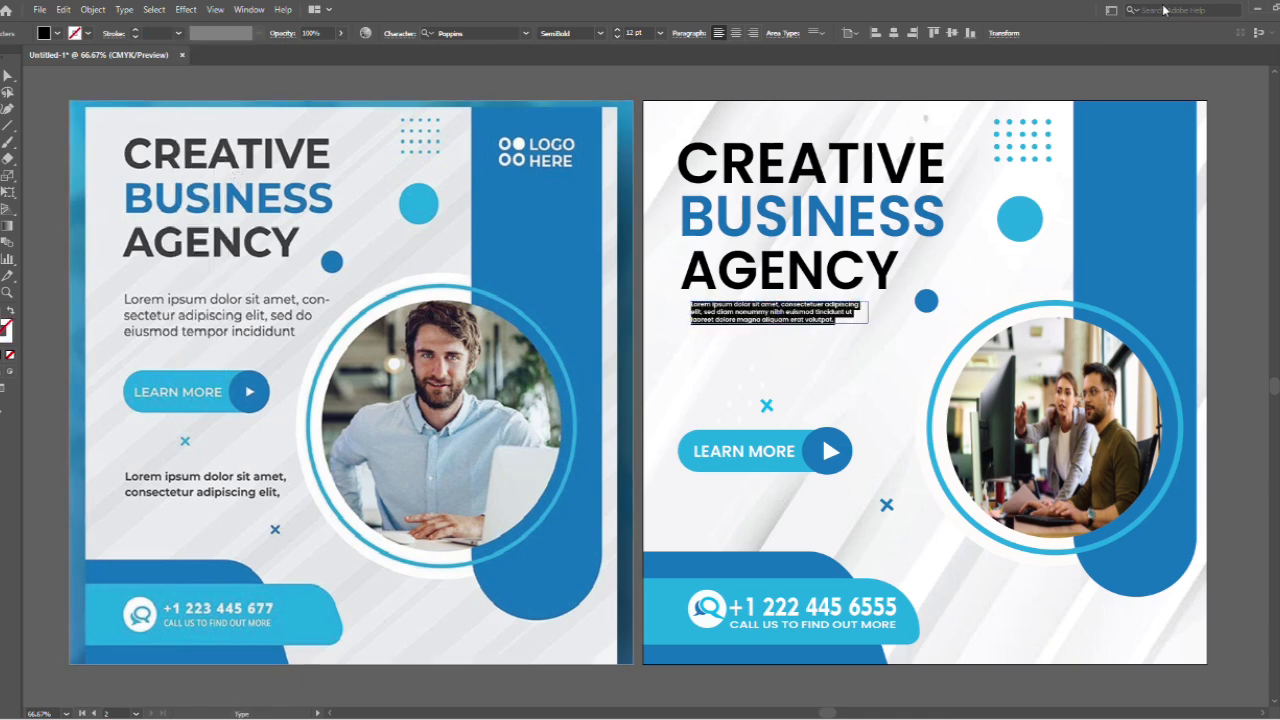
{"action": "left_click", "coordinate": [401, 38]}
{"action": "left_click", "coordinate": [320, 97]}
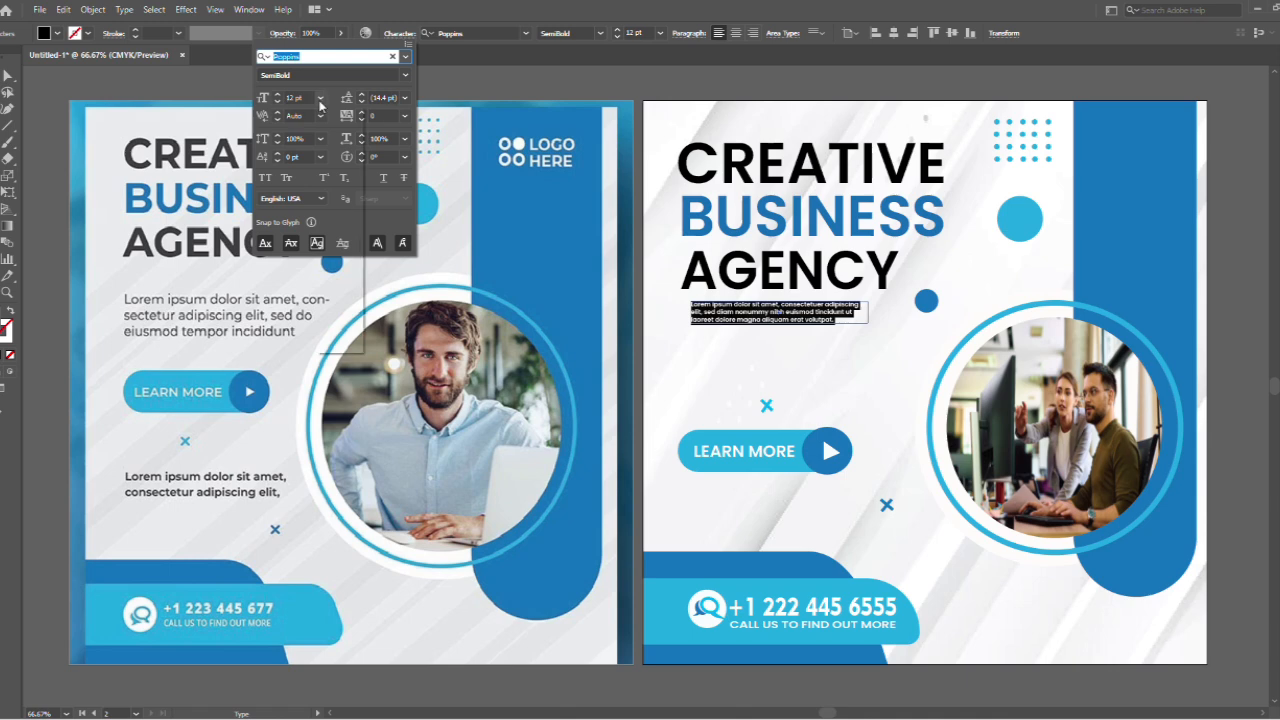
{"action": "left_click", "coordinate": [339, 284]}
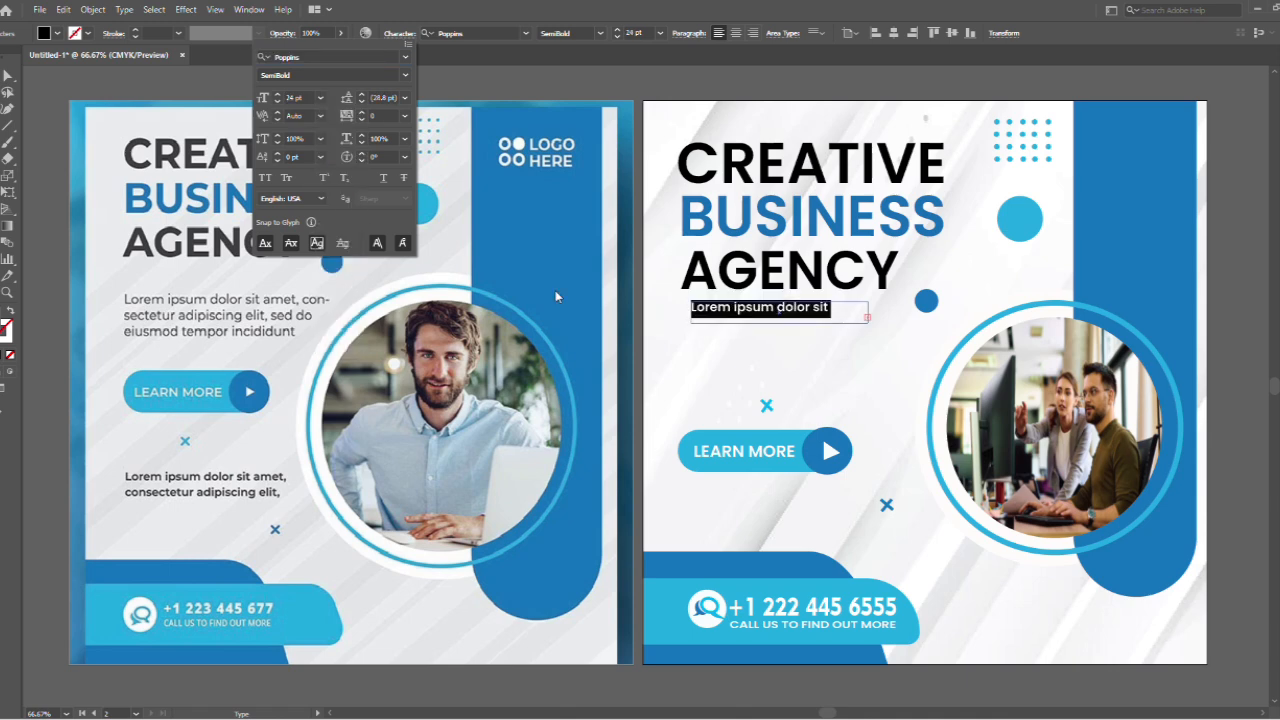
- Enlarge the paragraph's frame to show three lines, align it under AGENCY, and move the dark blue circle clear of it
{"action": "key", "text": "Escape"}
{"action": "left_click_drag", "start_coordinate": [867, 318], "coordinate": [965, 353]}
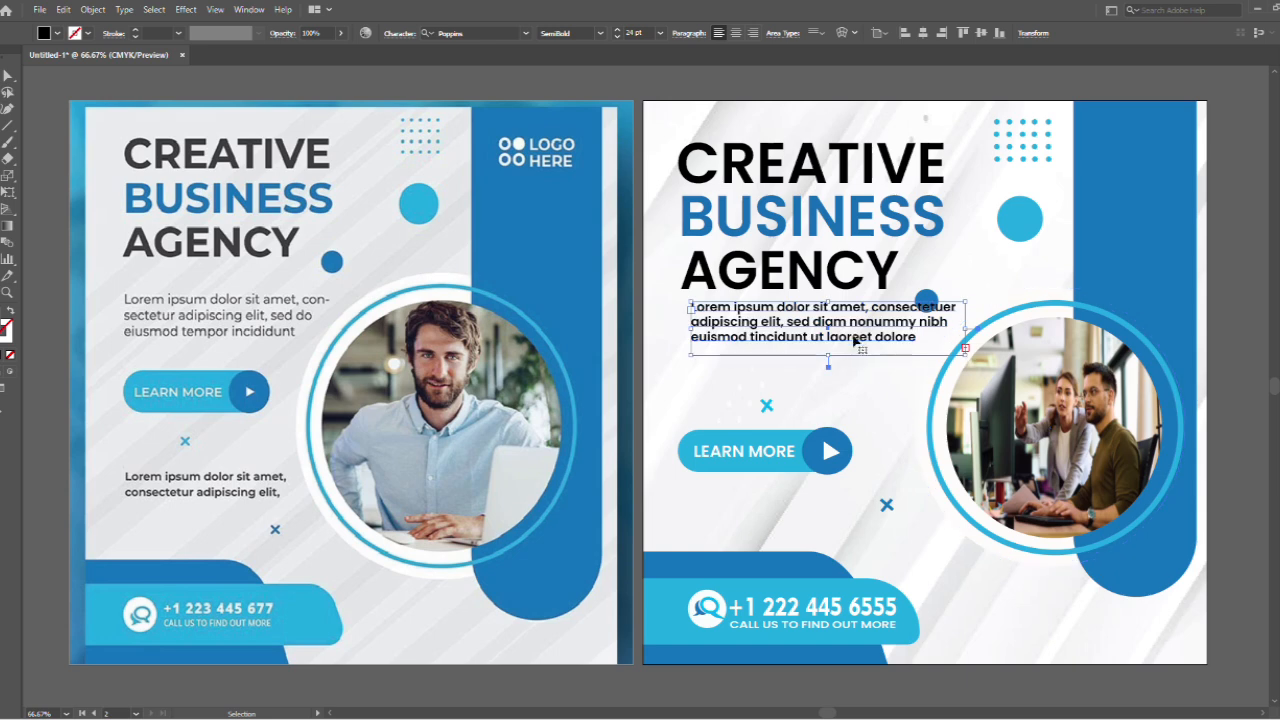
{"action": "mouse_move", "coordinate": [859, 340]}
{"action": "left_mouse_down"}
{"action": "mouse_move", "coordinate": [847, 341]}
{"action": "mouse_move", "coordinate": [852, 354]}
{"action": "left_mouse_up"}
{"action": "left_click", "coordinate": [954, 305]}
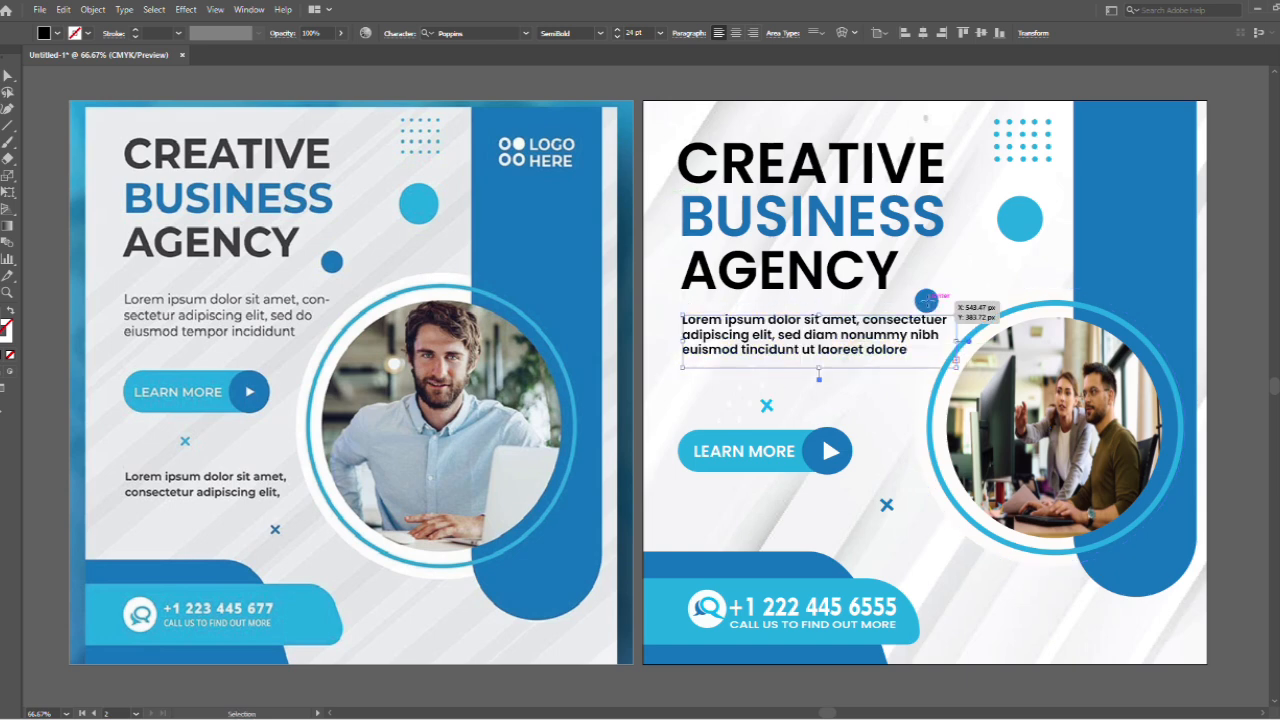
{"action": "left_click_drag", "start_coordinate": [929, 306], "coordinate": [952, 297]}
- Place the LEARN MORE button just beneath the paragraph and the light blue cross centered below the button
{"action": "mouse_move", "coordinate": [807, 450]}
{"action": "left_mouse_down"}
{"action": "mouse_move", "coordinate": [820, 383]}
{"action": "mouse_move", "coordinate": [789, 450]}
{"action": "left_mouse_up"}
{"action": "left_click", "coordinate": [767, 406]}
{"action": "left_click_drag", "start_coordinate": [767, 406], "coordinate": [866, 495]}
{"action": "left_click_drag", "start_coordinate": [750, 462], "coordinate": [788, 411]}
{"action": "left_click_drag", "start_coordinate": [866, 495], "coordinate": [785, 446]}
{"action": "key", "text": "t"}
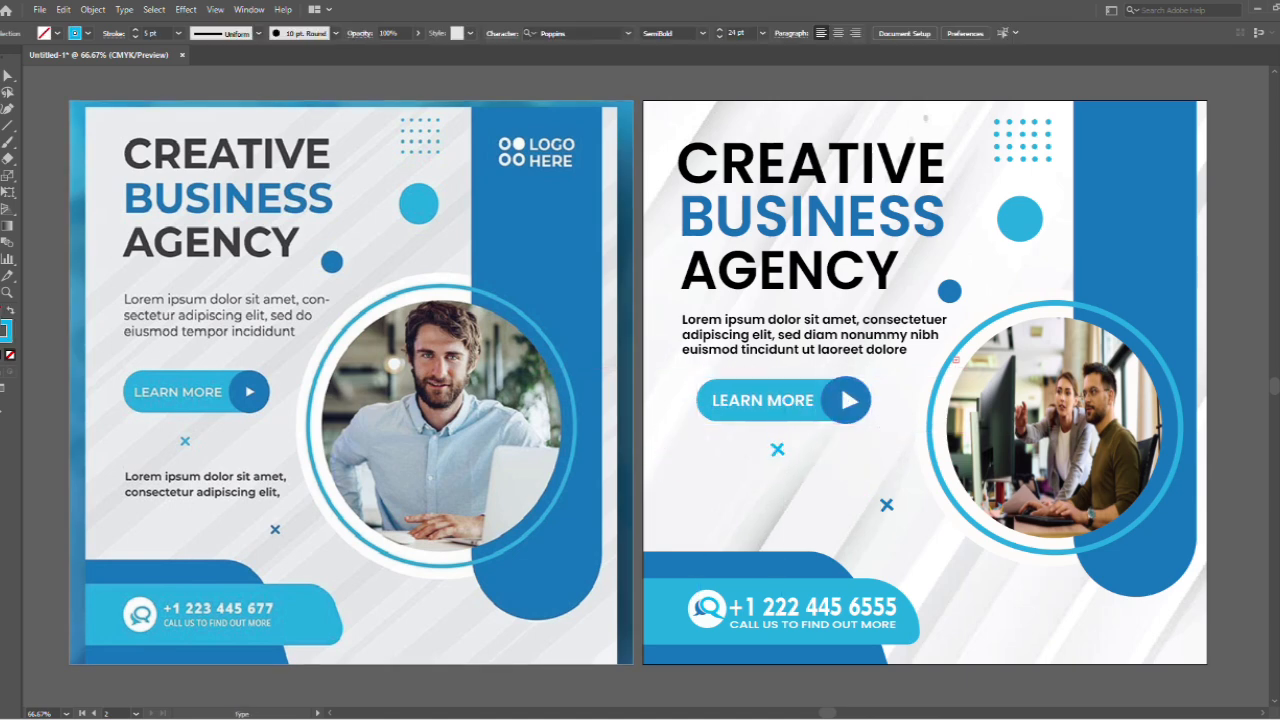
{"action": "left_click_drag", "start_coordinate": [679, 471], "coordinate": [838, 488]}
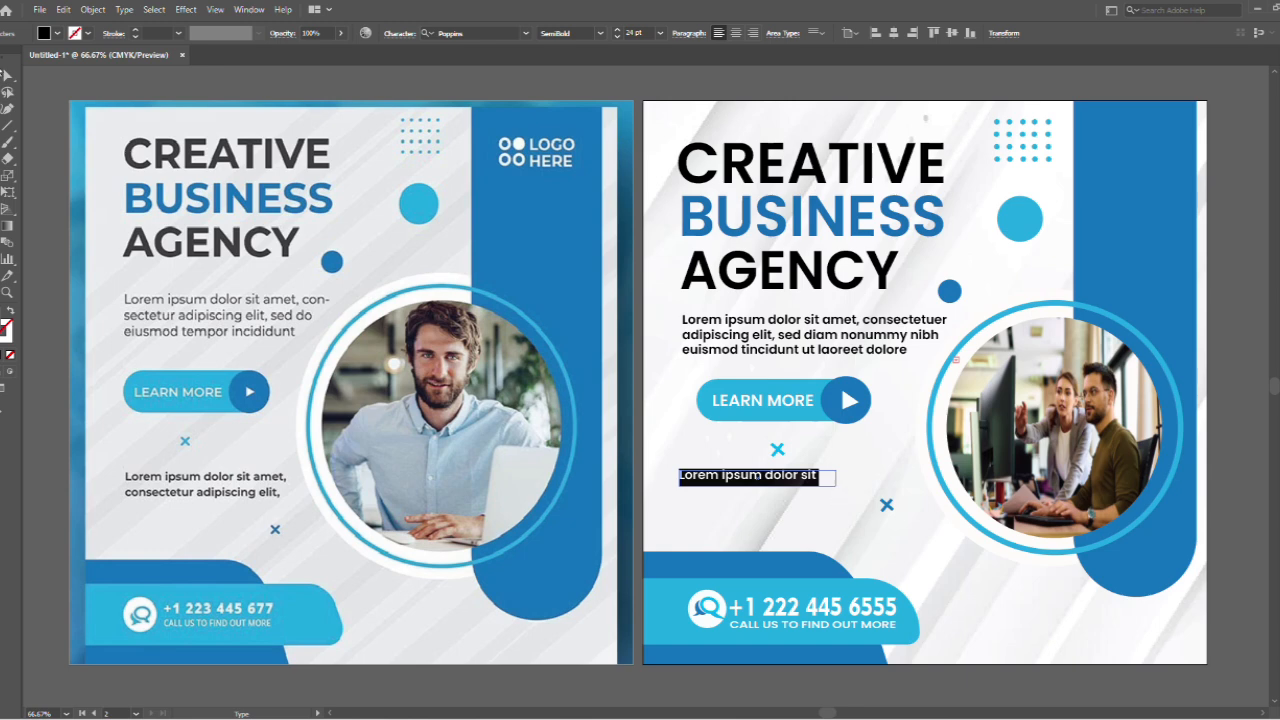
{"action": "key", "text": "Escape"}
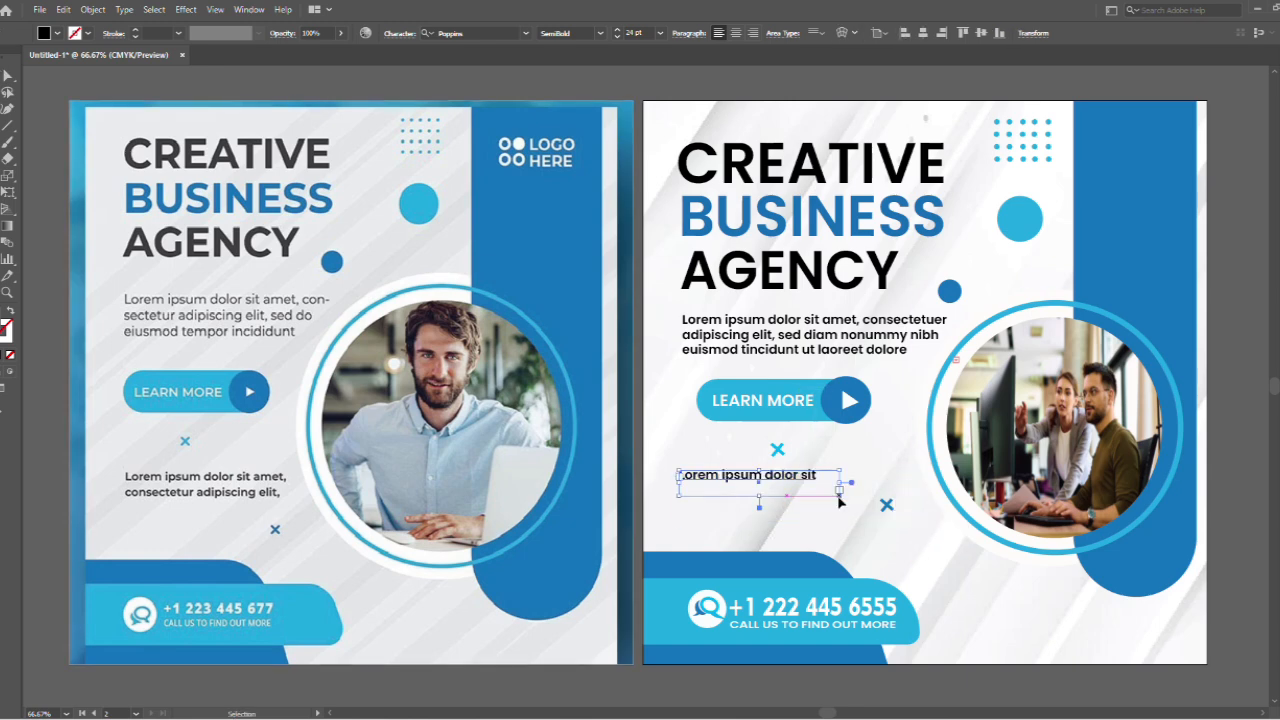
{"action": "key", "text": "Delete"}
- Add a text frame reading "Lorem ipsum dolor sit amet, consectetuer adipiscing elit," on two lines below the light blue cross
{"action": "key", "text": "t"}
{"action": "left_click_drag", "start_coordinate": [680, 455], "coordinate": [776, 475]}
{"action": "left_click", "coordinate": [944, 556]}
{"action": "key", "text": "BackSpace"}
{"action": "left_click_drag", "start_coordinate": [949, 567], "coordinate": [886, 509]}
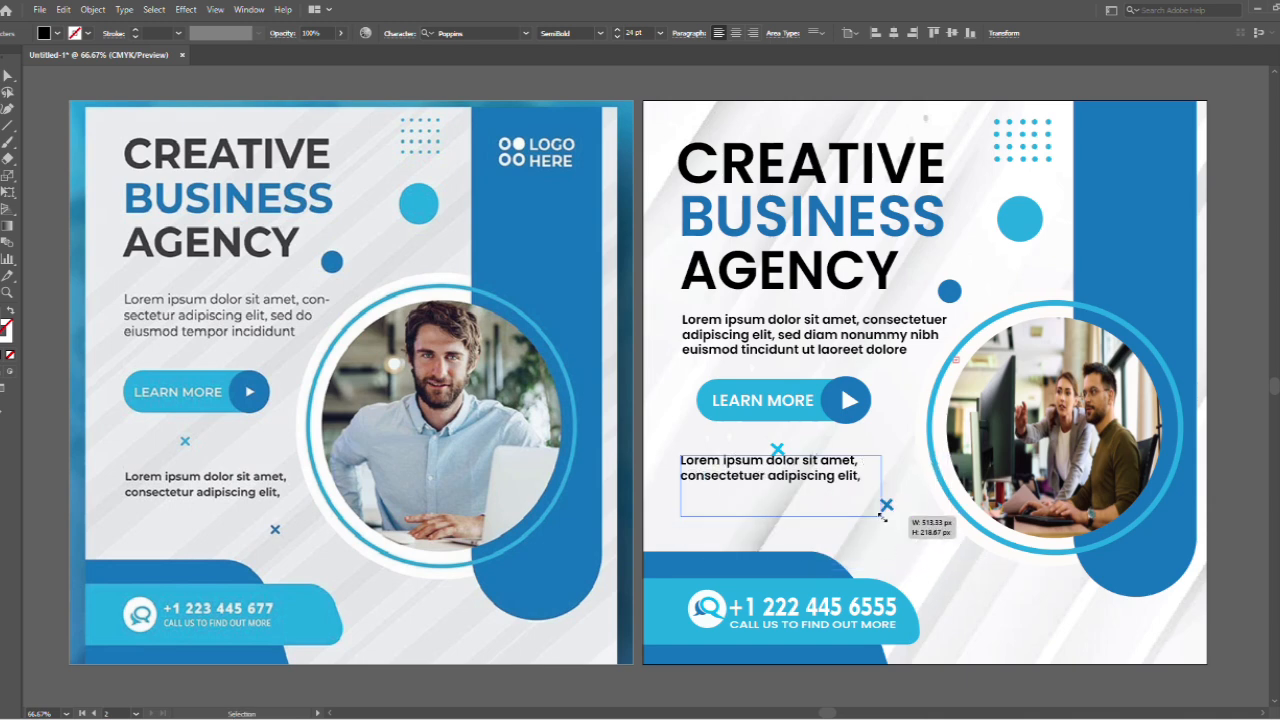
{"action": "left_click_drag", "start_coordinate": [777, 475], "coordinate": [777, 504]}
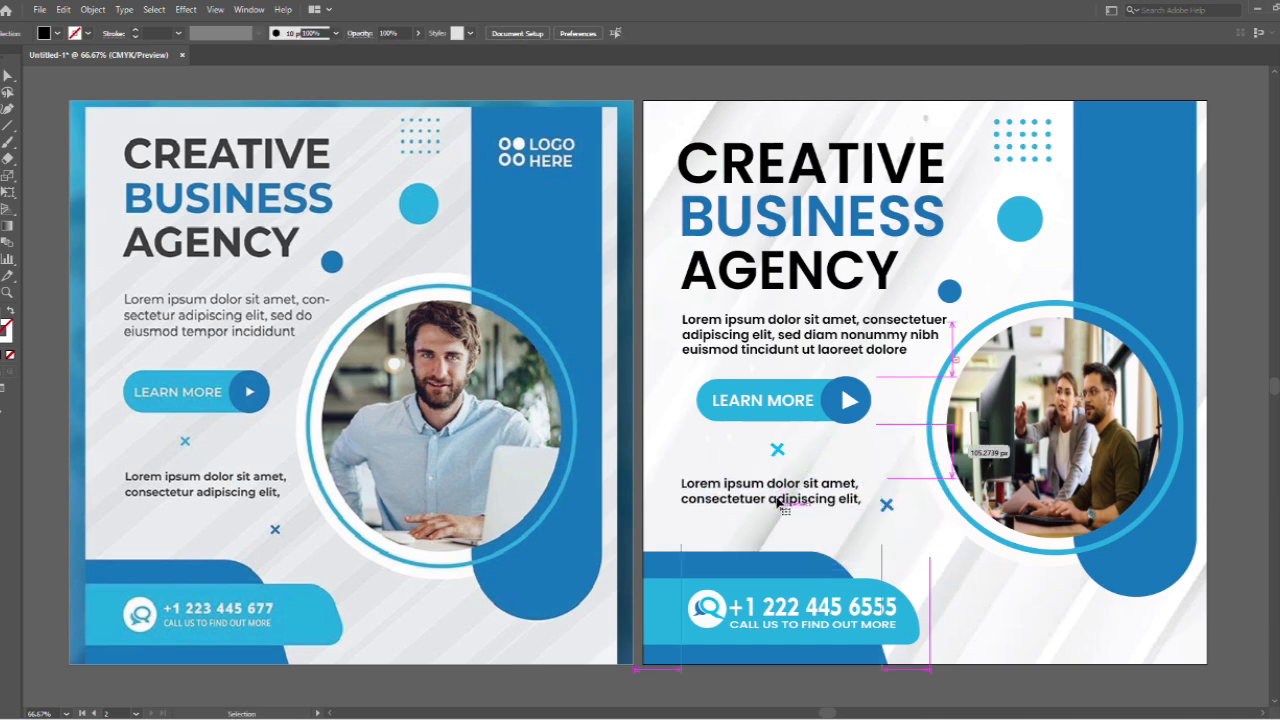
- Shift the dark blue cross down and slightly right, clear of the two-line text and above the contact banner
{"action": "left_click_drag", "start_coordinate": [886, 503], "coordinate": [887, 537]}
{"action": "left_click_drag", "start_coordinate": [895, 541], "coordinate": [898, 529]}
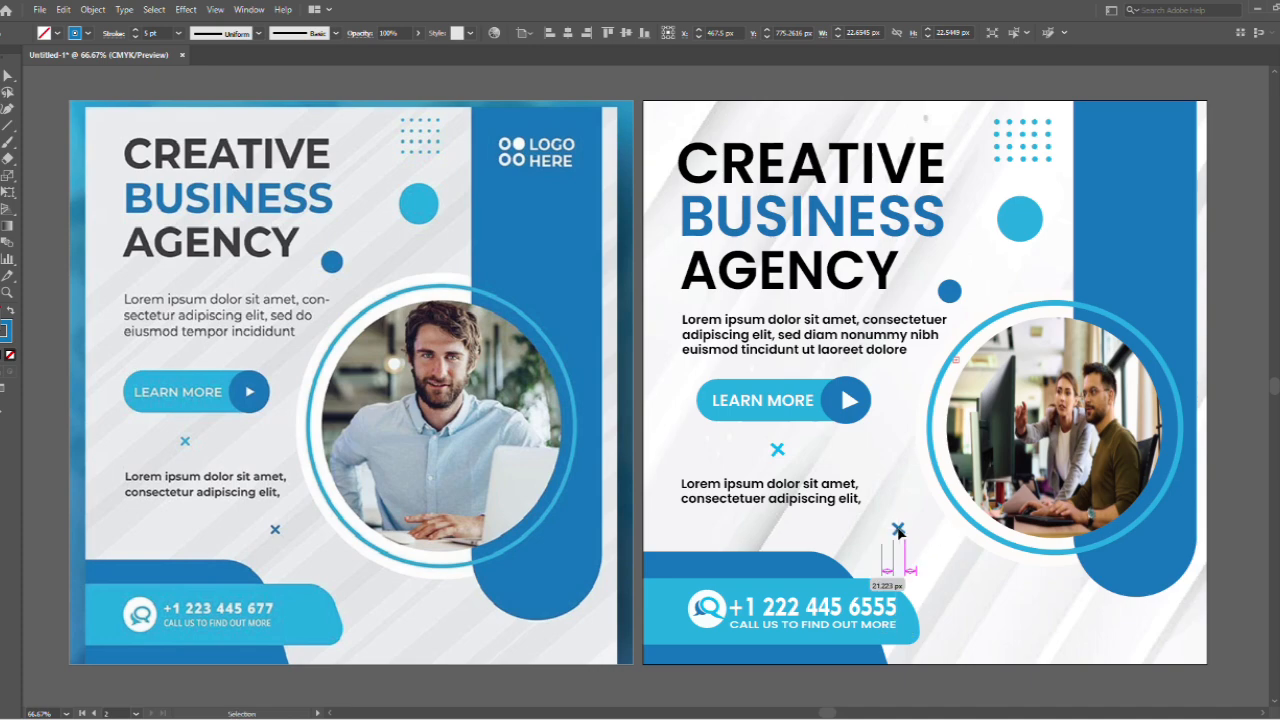
{"action": "left_click", "coordinate": [950, 550]}
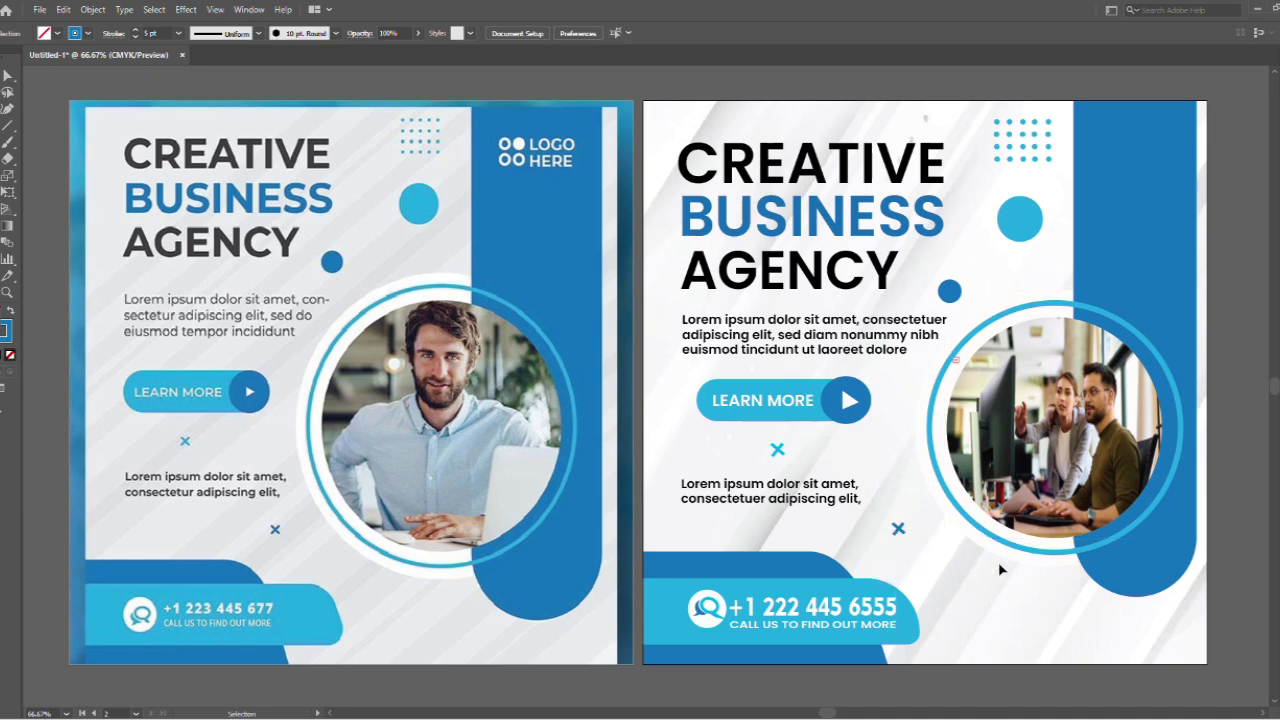
{"action": "left_click", "coordinate": [40, 9]}
{"action": "mouse_move", "coordinate": [166, 266]}
{"action": "left_click", "coordinate": [300, 292]}
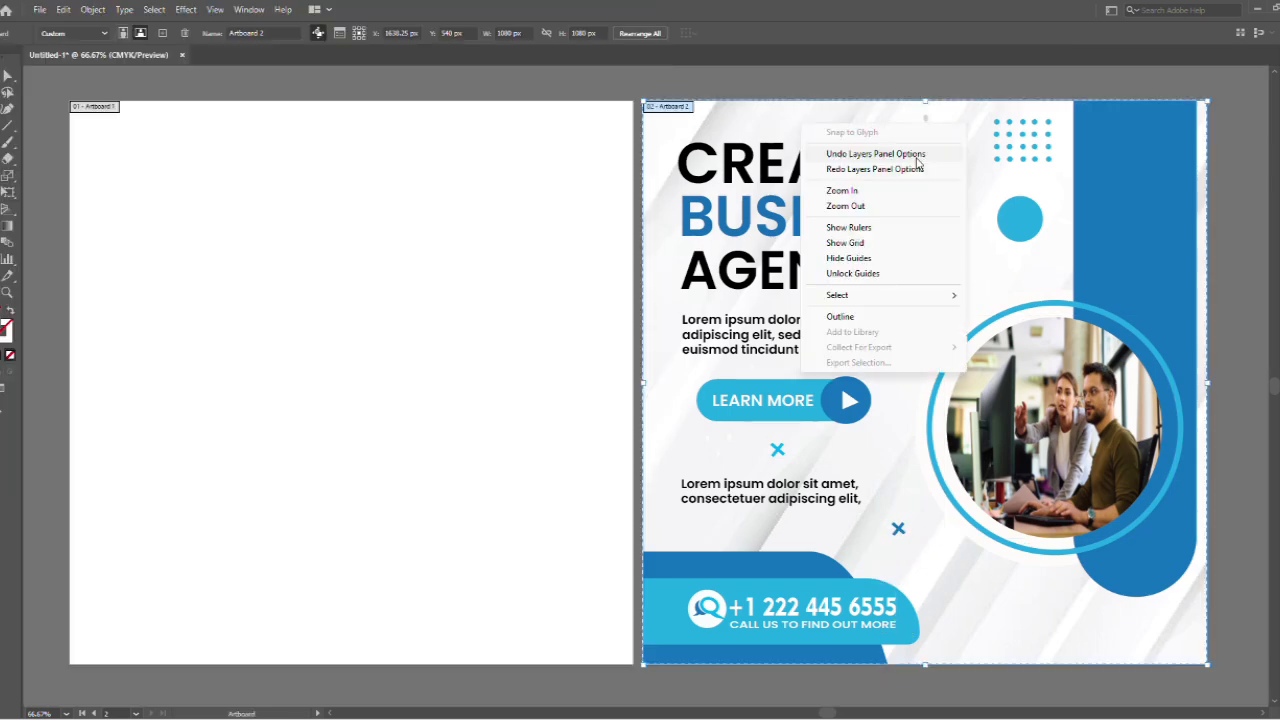
- Move Artboard 2 together with its artwork onto the position of Artboard 1
{"action": "right_click", "coordinate": [918, 155]}
{"action": "key", "text": "Escape"}
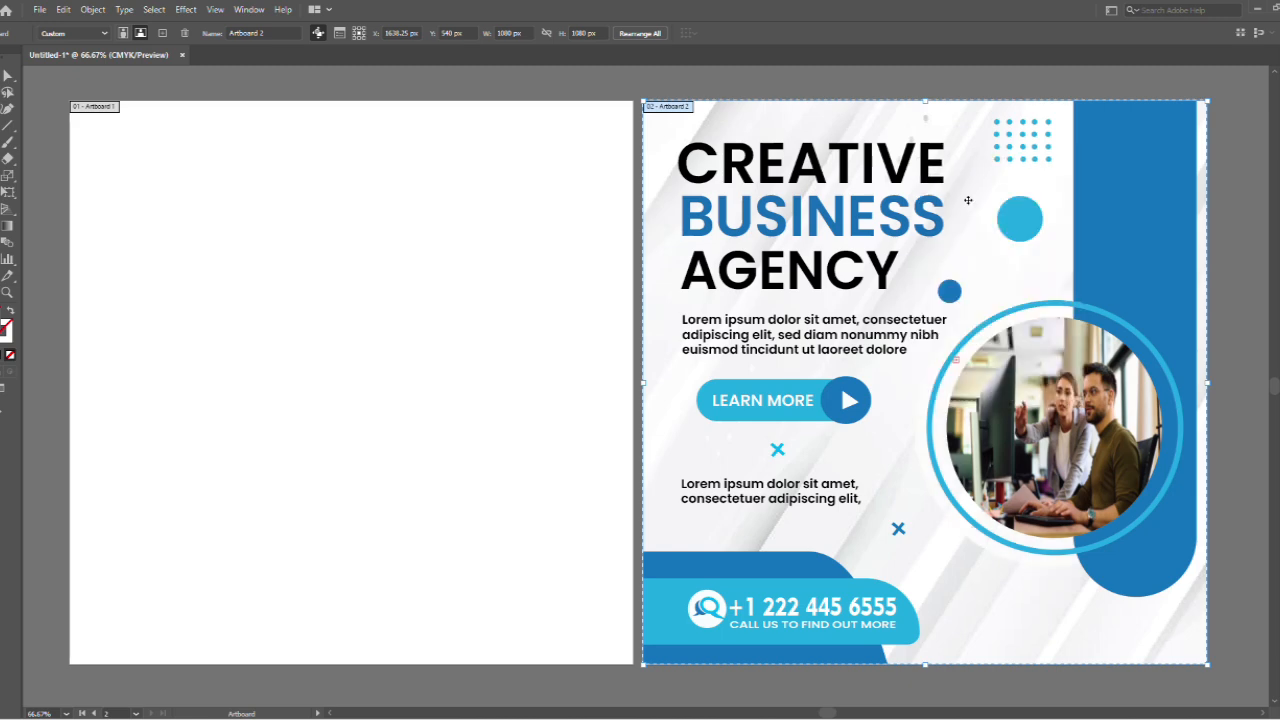
{"action": "left_click", "coordinate": [668, 106]}
{"action": "left_click_drag", "start_coordinate": [780, 236], "coordinate": [208, 236]}
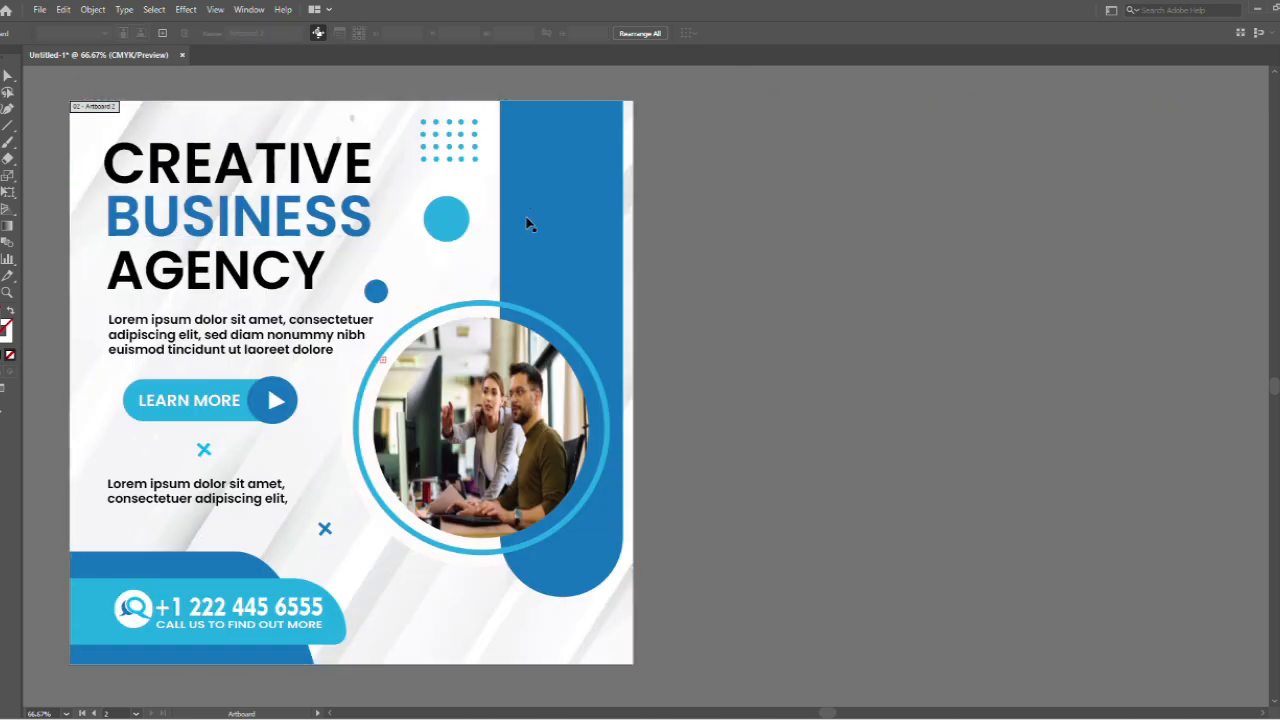
{"action": "left_click", "coordinate": [331, 714]}
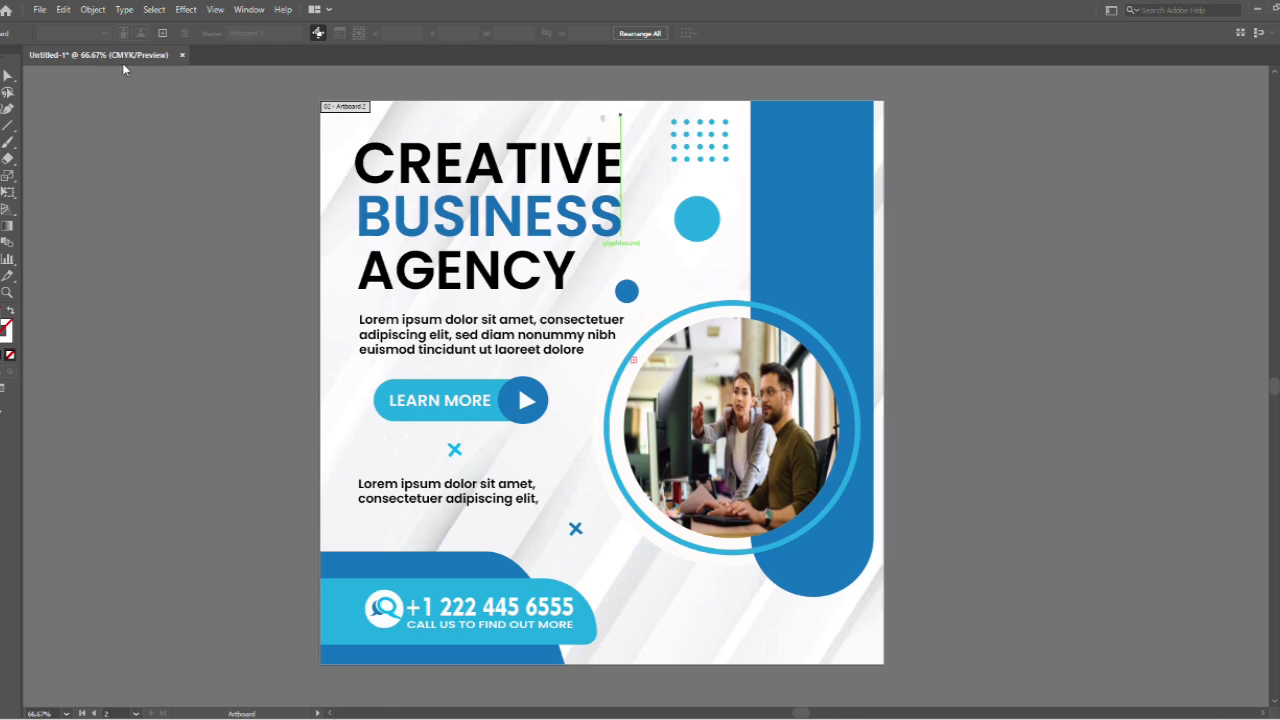
- Leave artboard editing, select the full-size background image and open its context commands
{"action": "key", "text": "v"}
{"action": "mouse_move", "coordinate": [510, 197]}
{"action": "left_mouse_down"}
{"action": "mouse_move", "coordinate": [450, 255]}
{"action": "mouse_move", "coordinate": [510, 197]}
{"action": "left_mouse_up"}
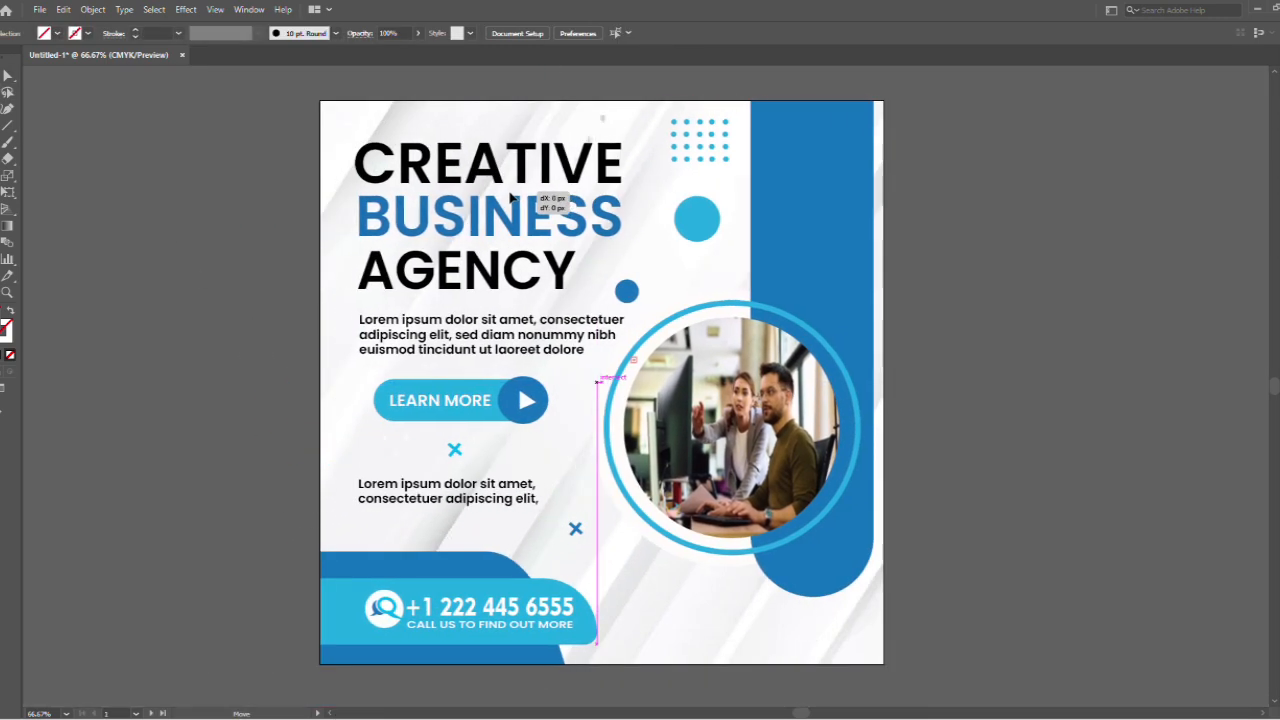
{"action": "right_click", "coordinate": [850, 637]}
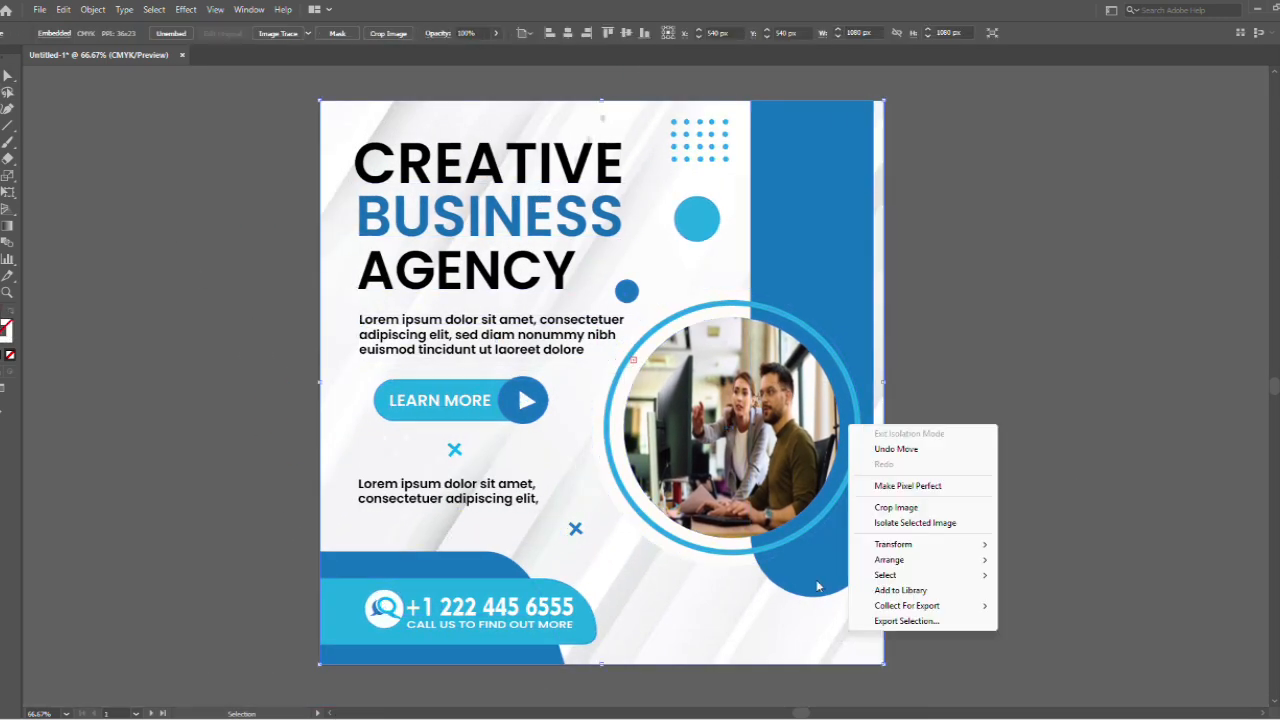